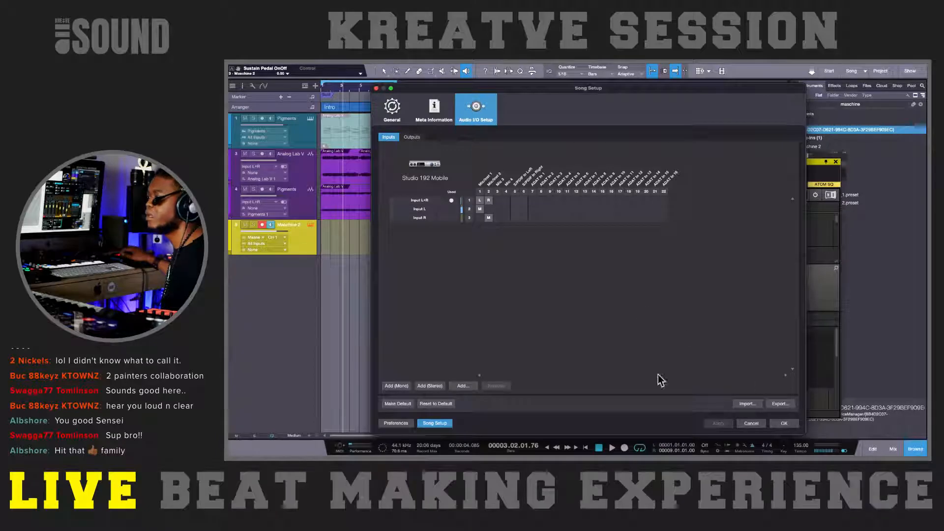
Step: Dismiss Song Setup without changes and close the Maschine 2 instrument window
left_click(752, 424)
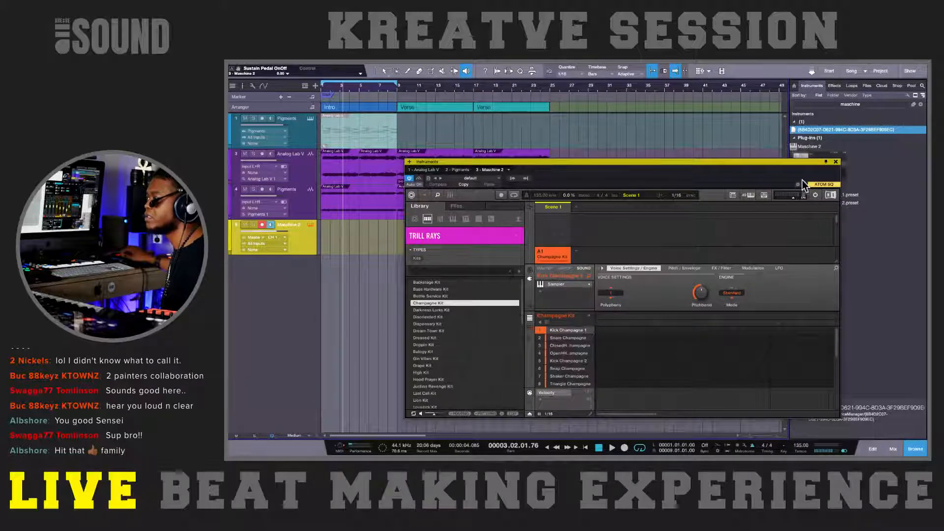
left_click(836, 162)
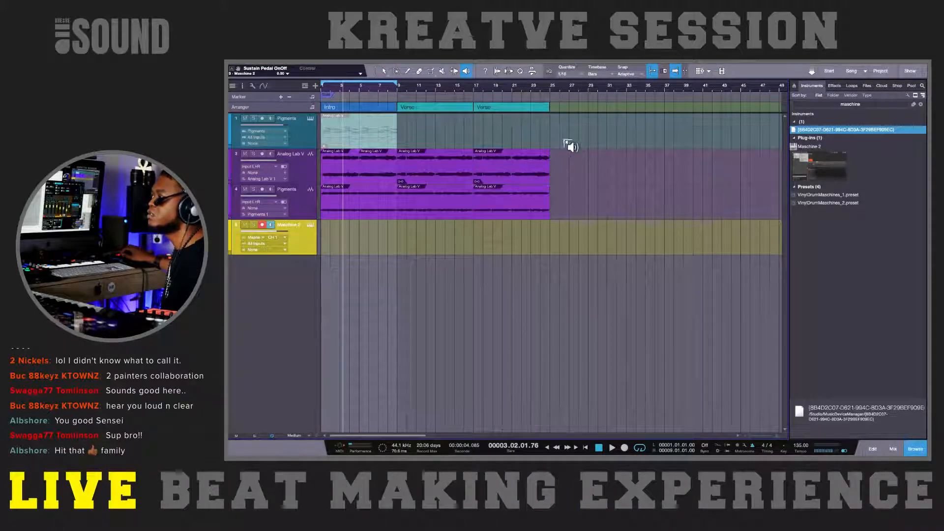
mouse_move(590, 64)
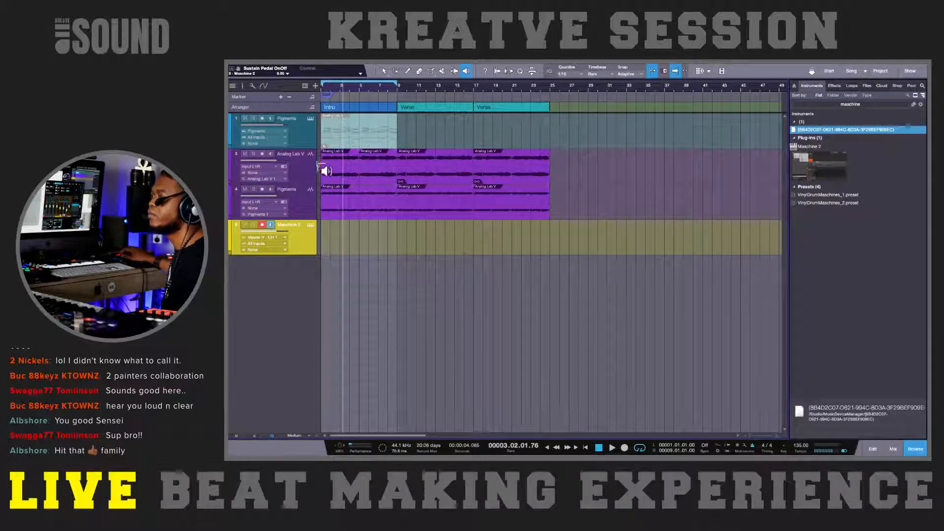
left_click(305, 129)
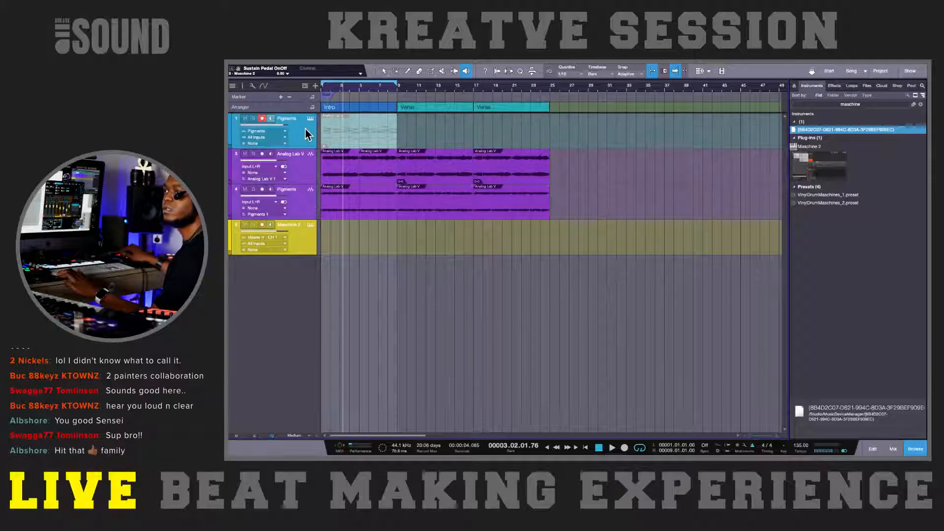
left_click(297, 240)
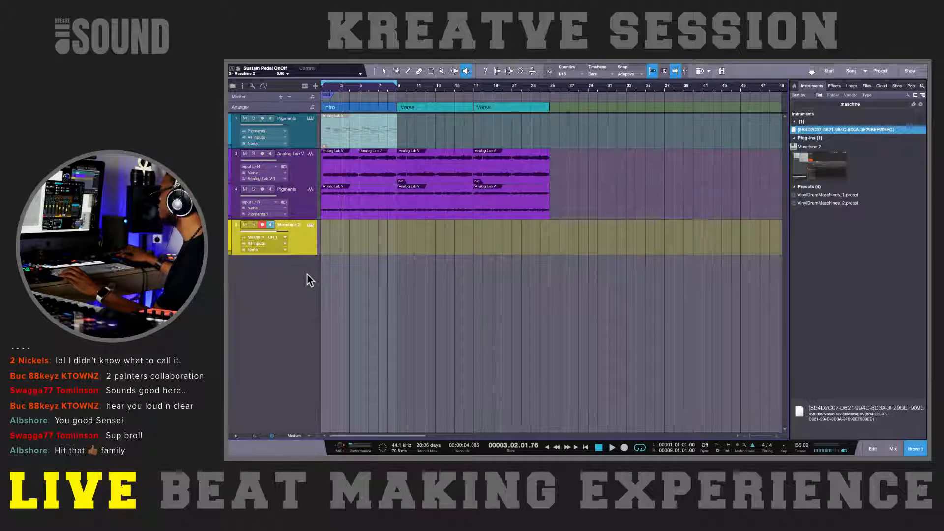
left_click(295, 277)
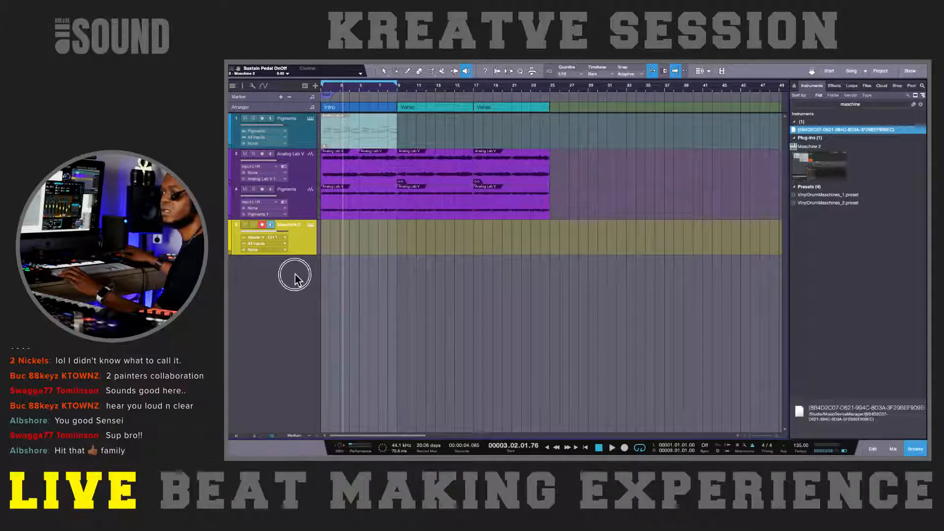
left_click(302, 204)
left_click(303, 251)
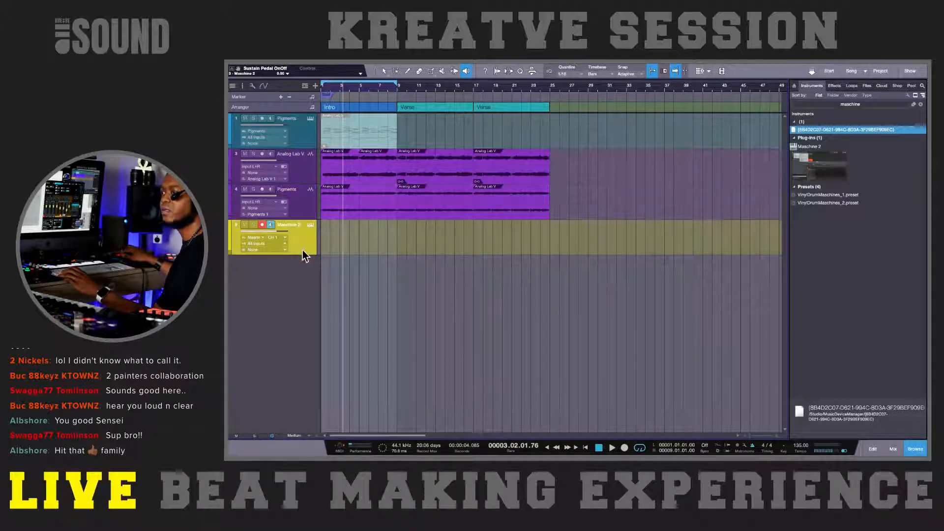
left_click(306, 143)
right_click(305, 143)
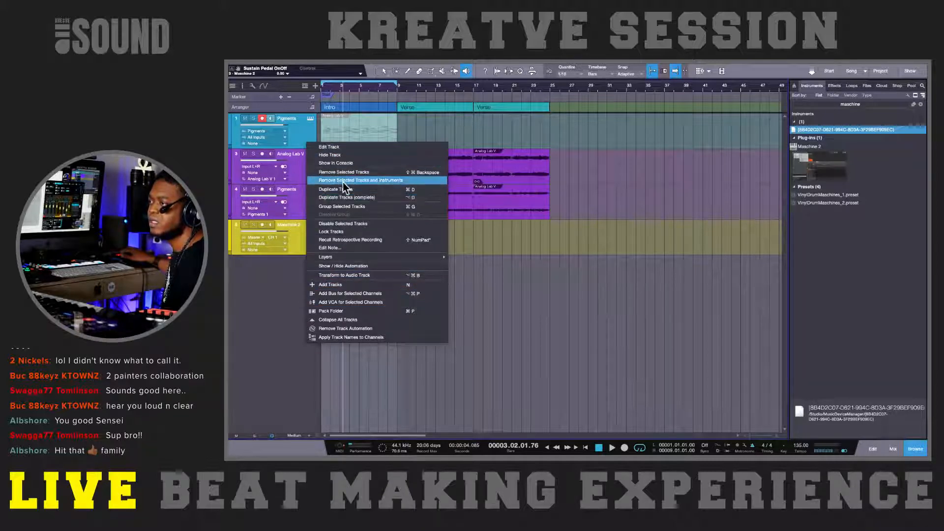
left_click(537, 313)
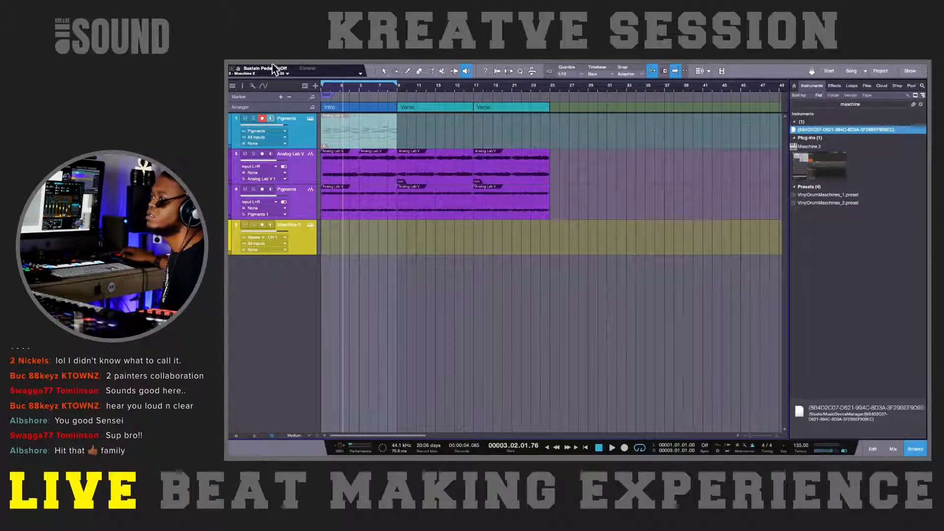
Step: Create a new empty song titled "kreatve session 119- 2nickels" and switch to the Arrow tool
mouse_move(271, 63)
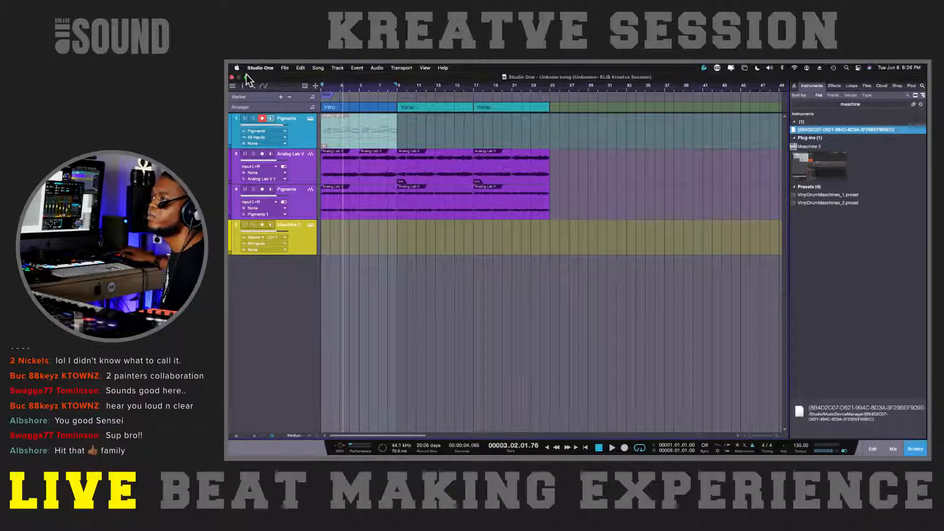
left_click(286, 67)
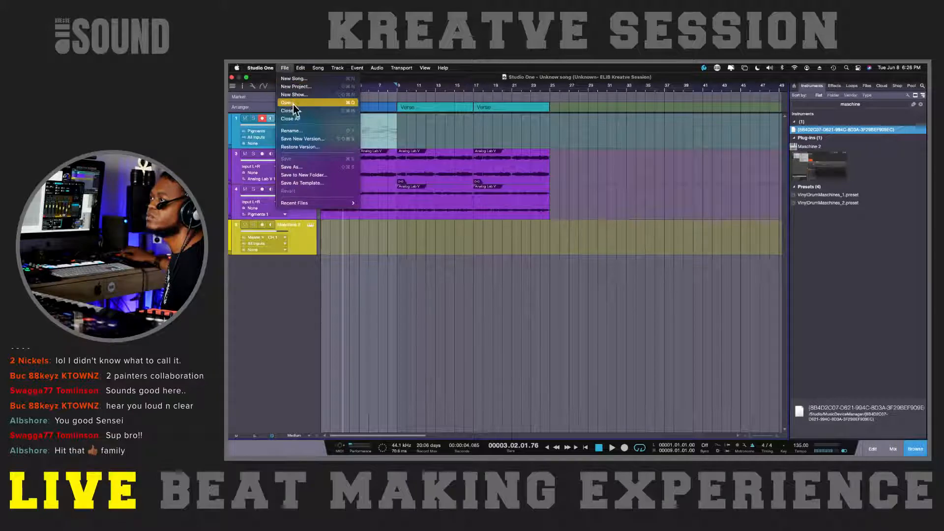
left_click(293, 80)
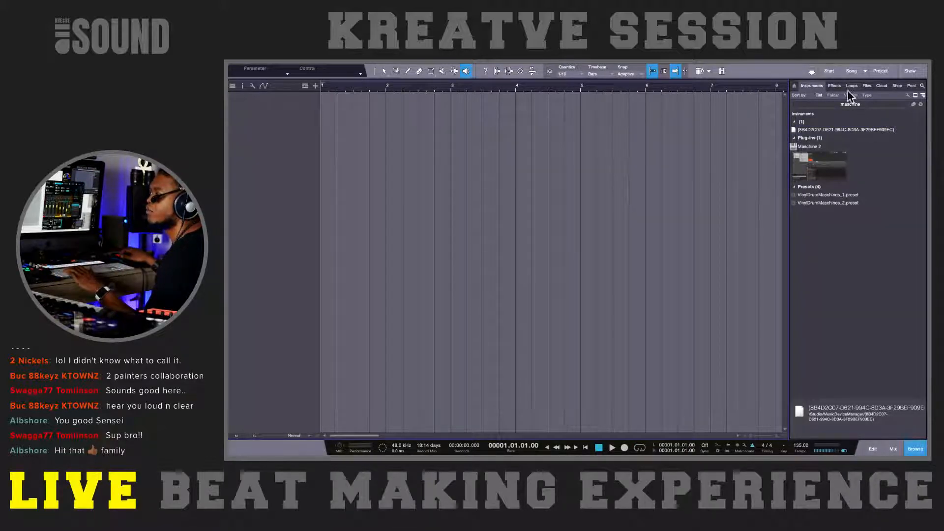
left_click_drag(810, 146, 756, 166)
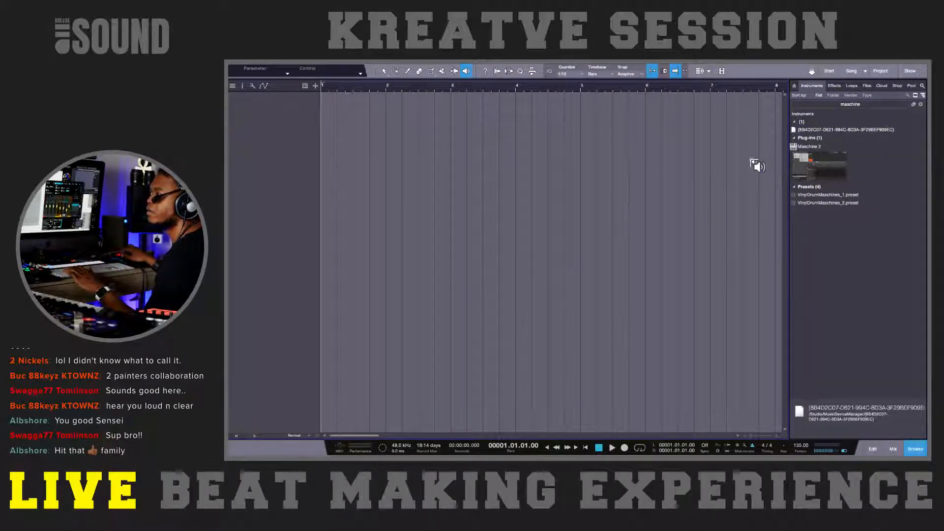
key("1")
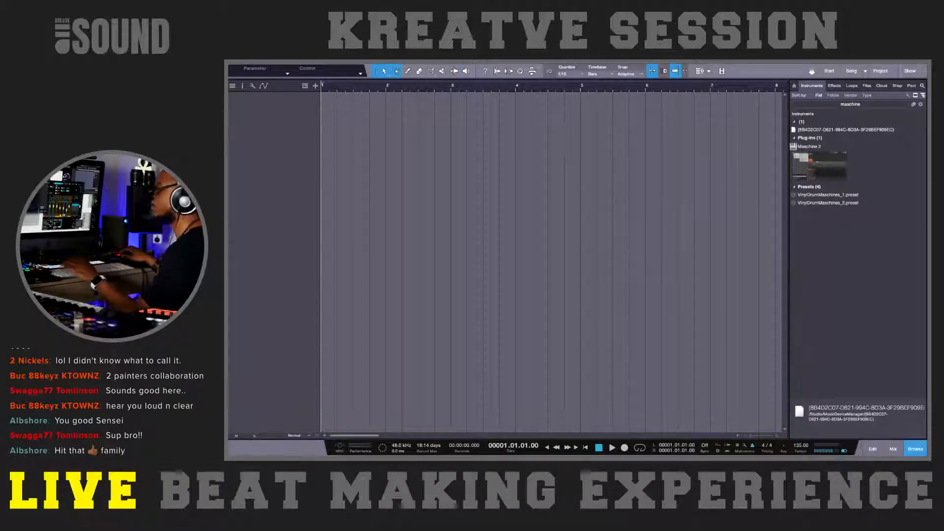
Step: Check the new song's audio input routing in Song Setup, then leave the dialog without changes
left_click_drag(927, 109, 469, 73)
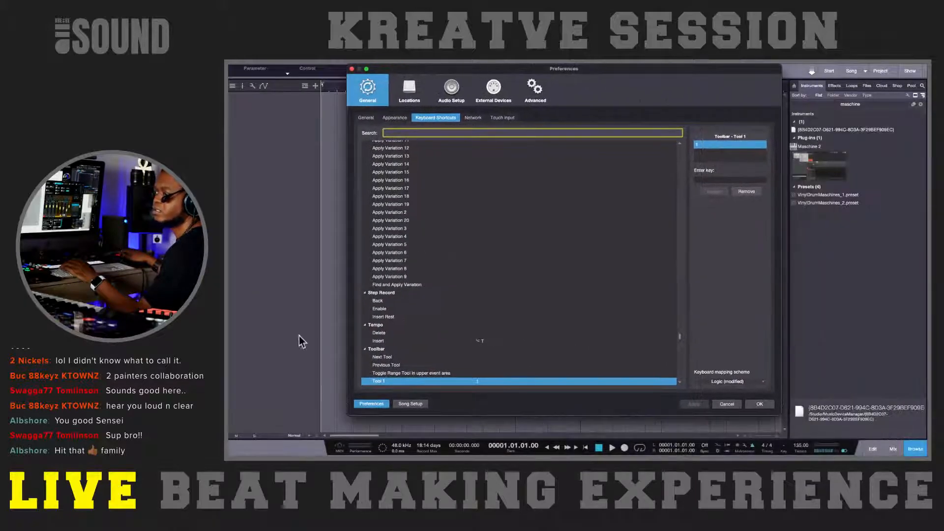
left_click(407, 404)
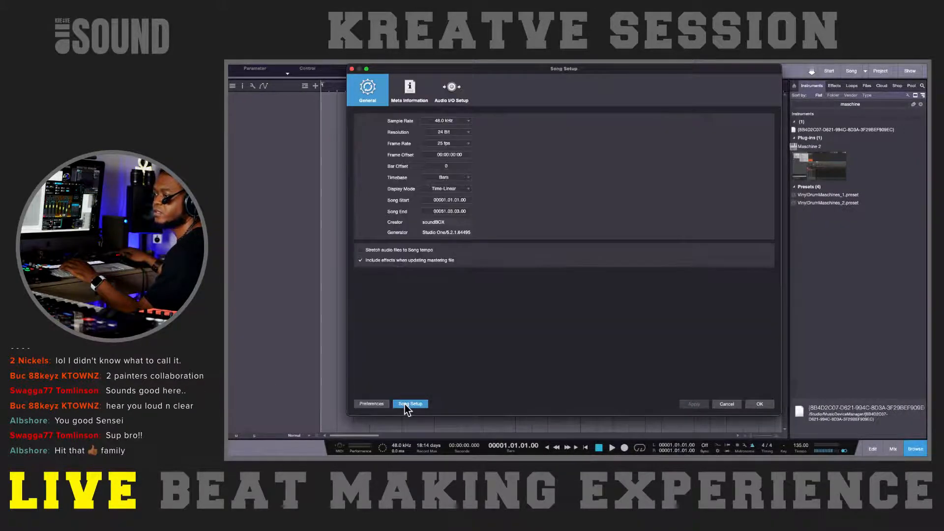
left_click(450, 93)
left_click(454, 180)
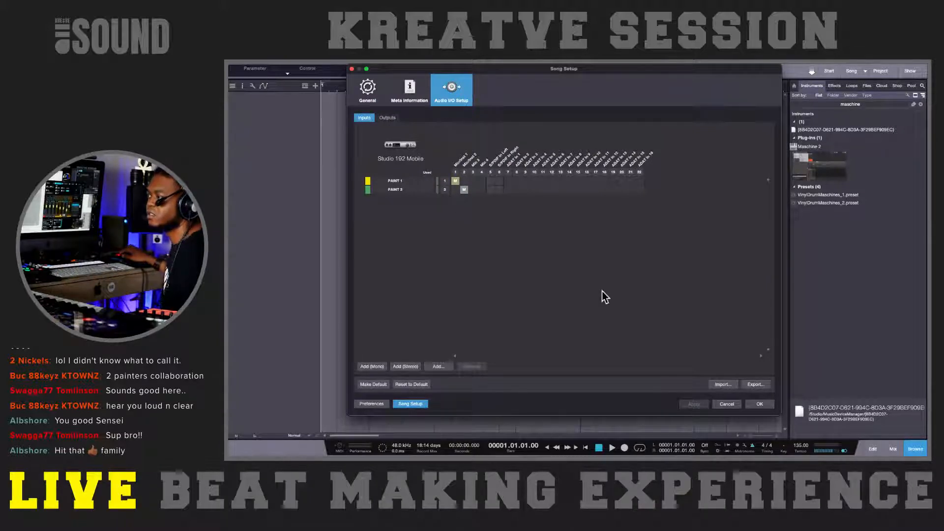
left_click(721, 405)
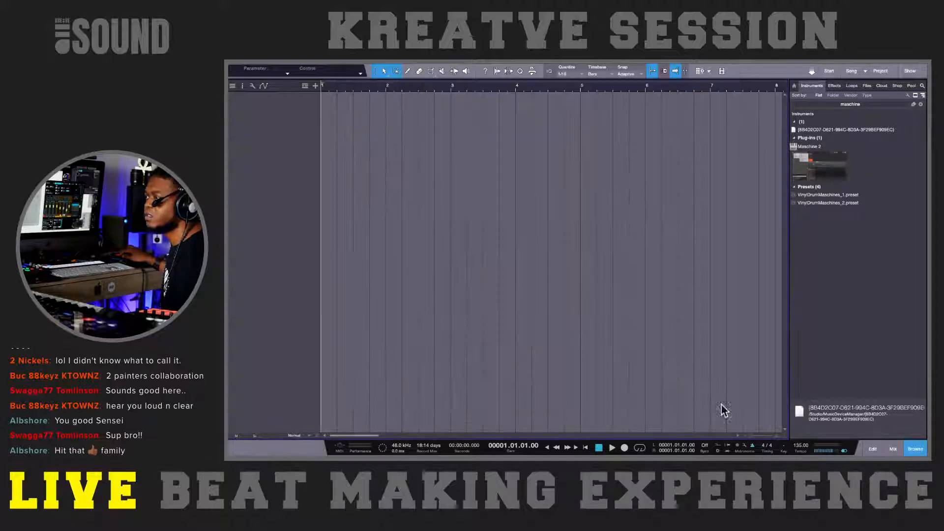
Step: Show the mixing console below the arrangement with all the output channels displayed
key("F3")
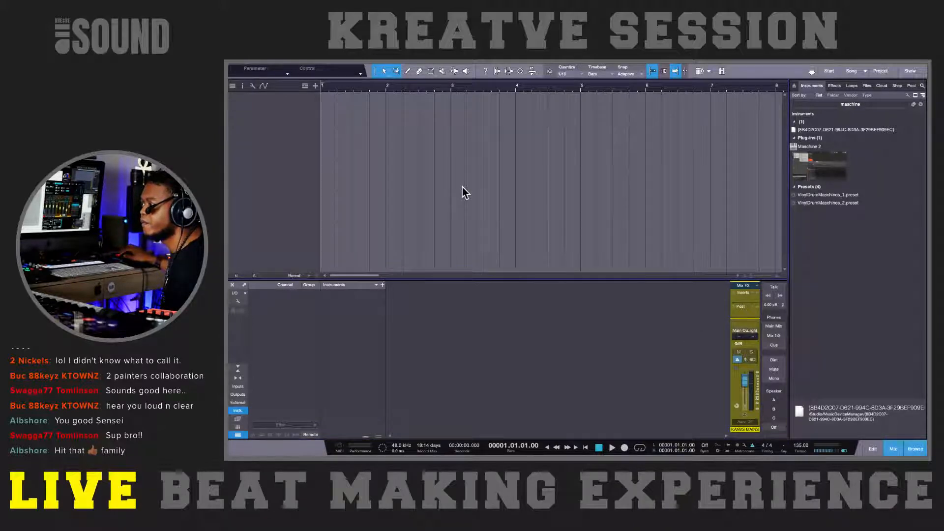
left_click(238, 395)
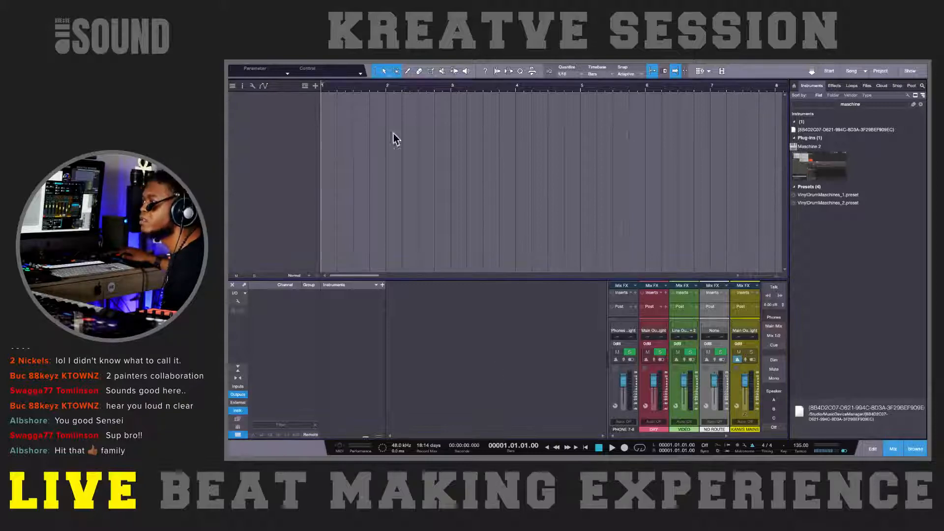
Step: Check the song's audio output routing in Song Setup, then dismiss the dialog without changes
mouse_move(363, 64)
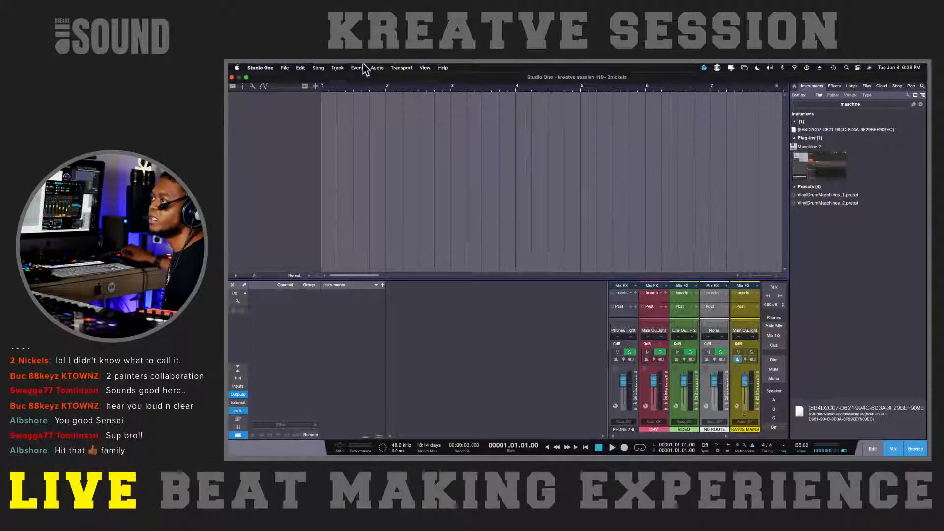
left_click(285, 69)
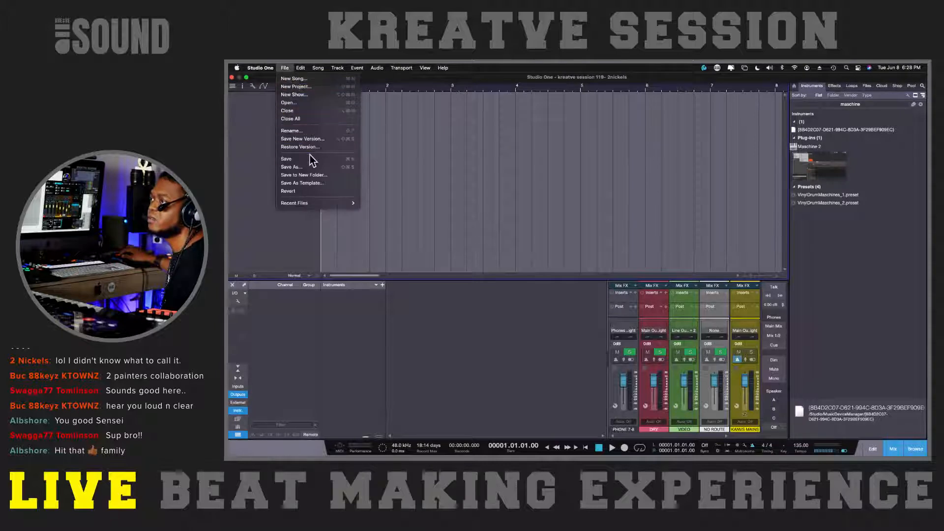
left_click(465, 151)
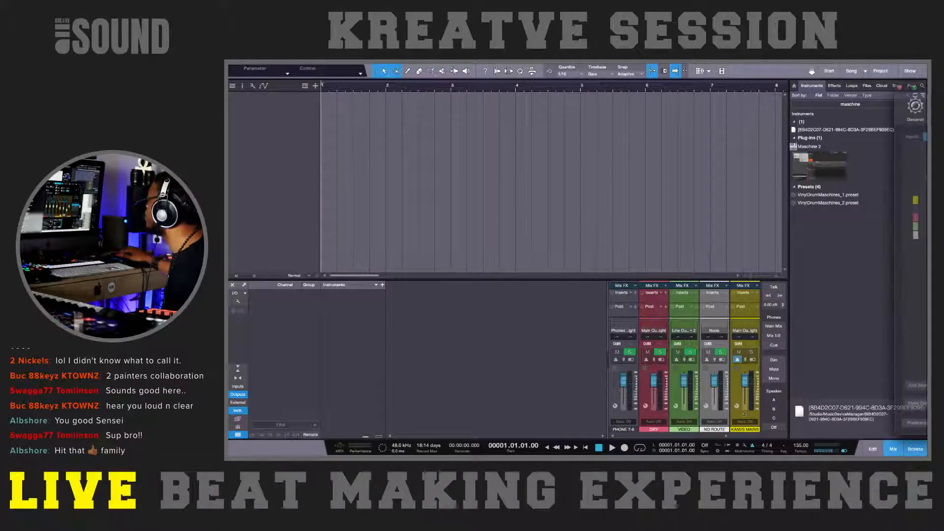
left_click_drag(929, 93, 712, 92)
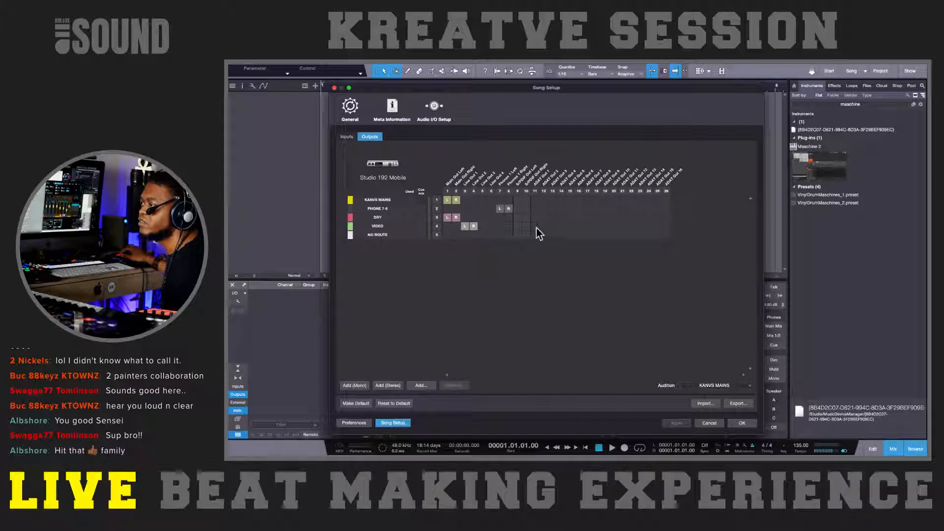
left_click(711, 424)
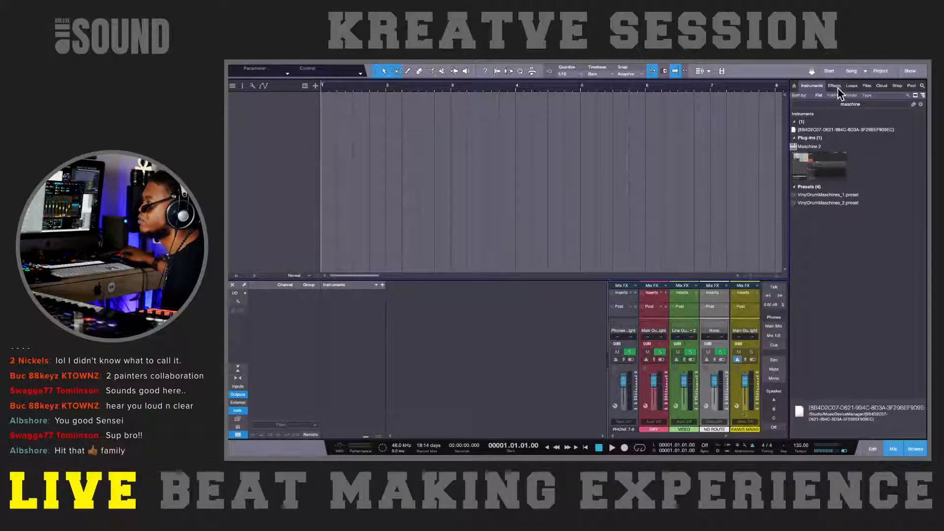
Step: Browse the files on disk, collapse the ELIB 3T LA volume and expand the Elib Library volume
left_click(868, 88)
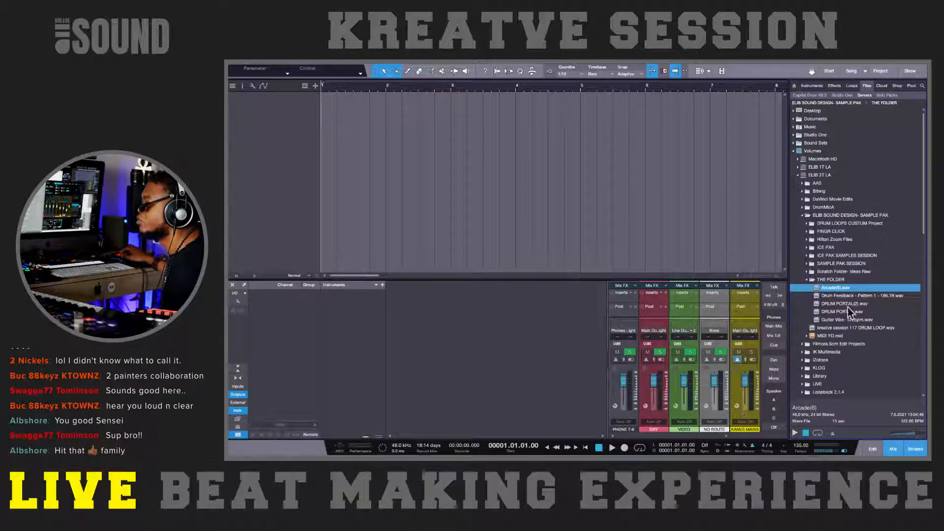
left_click(801, 177)
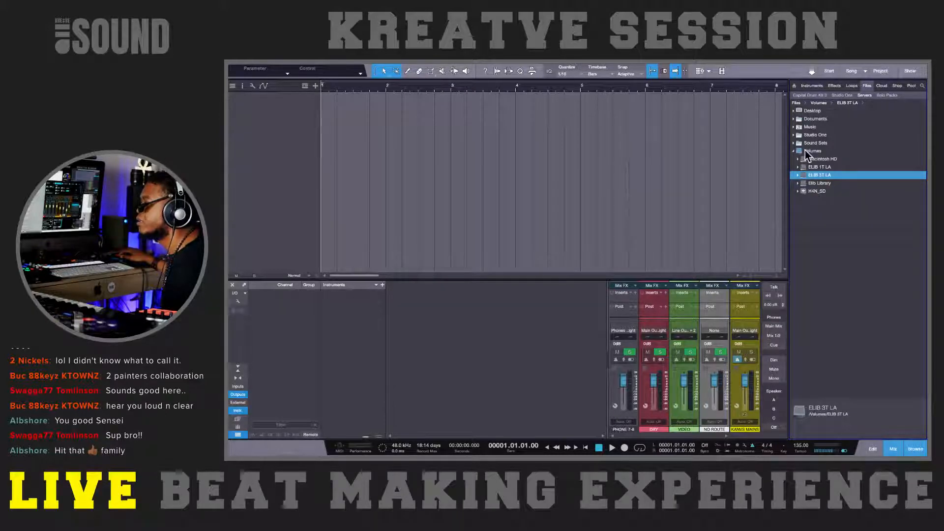
left_click(804, 157)
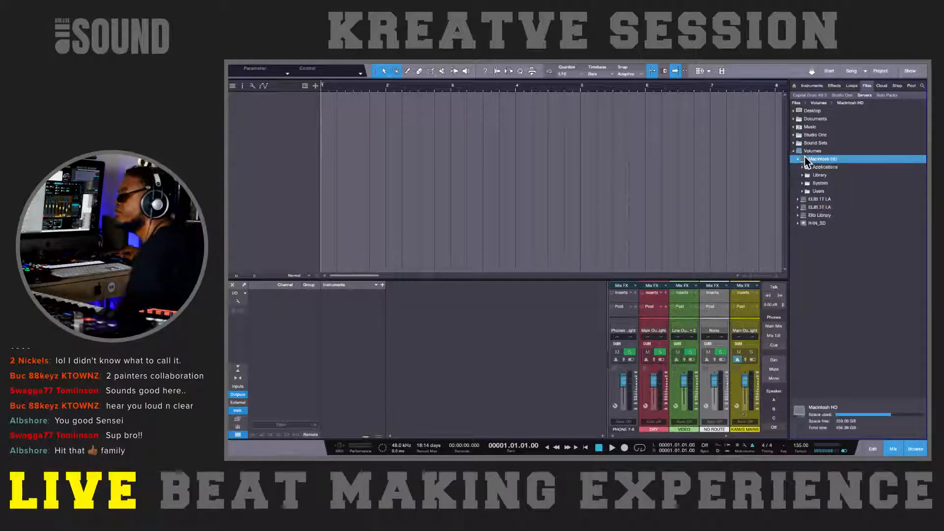
left_click(804, 157)
left_click(810, 184)
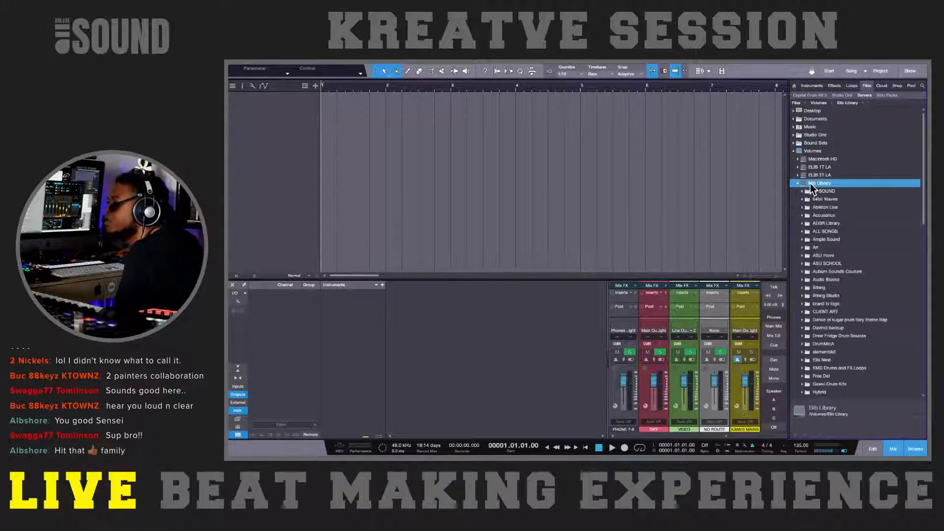
left_click(813, 247)
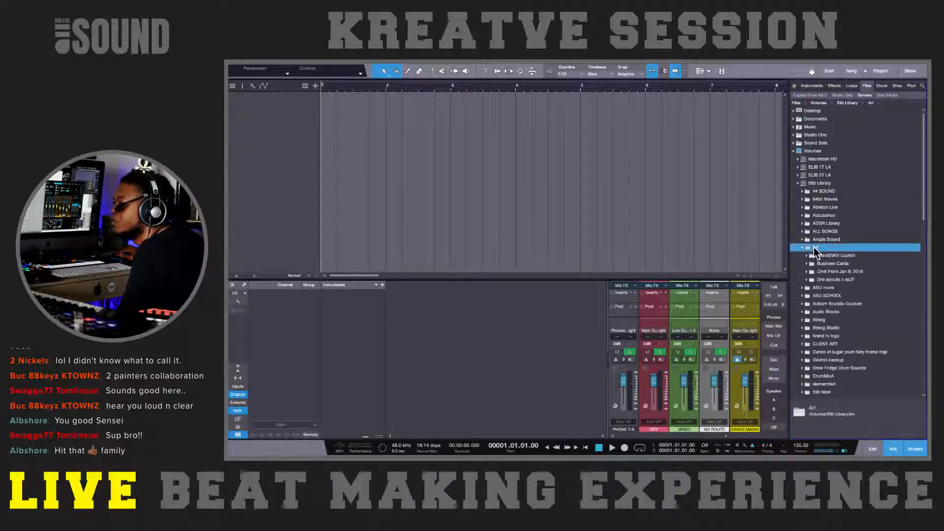
left_click(812, 248)
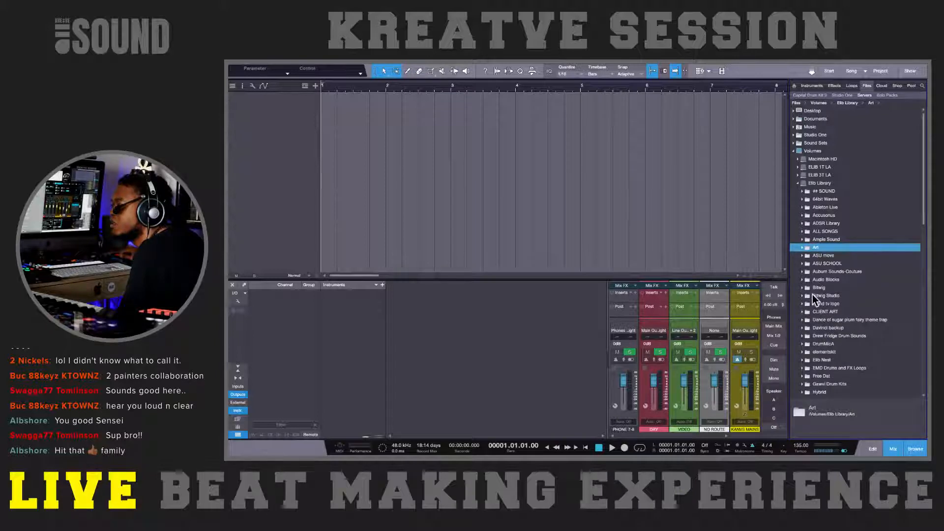
Step: Open the client's Unknow song folder under CLIENT ART > Music and try to place its song file in the arrangement
left_click(813, 313)
left_click(815, 327)
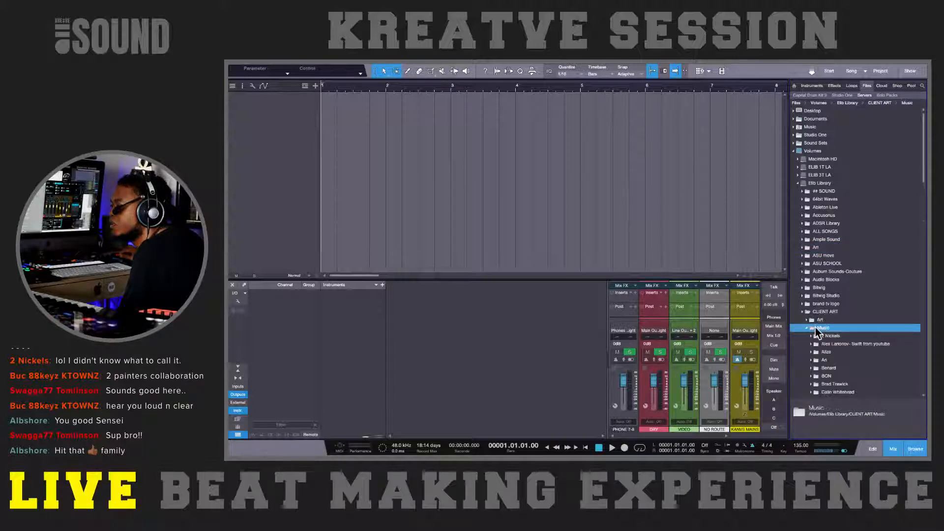
left_click(830, 336)
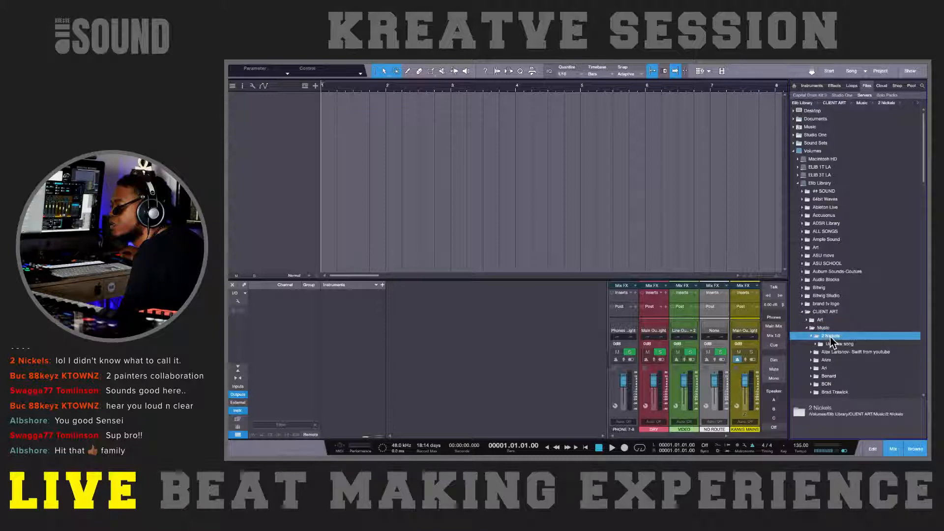
left_click(826, 344)
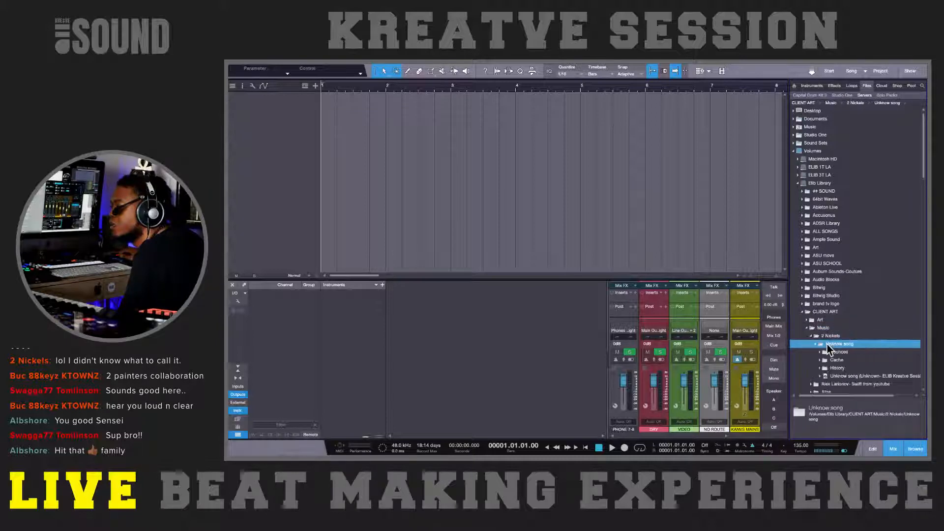
scroll(831, 343, "down", 3)
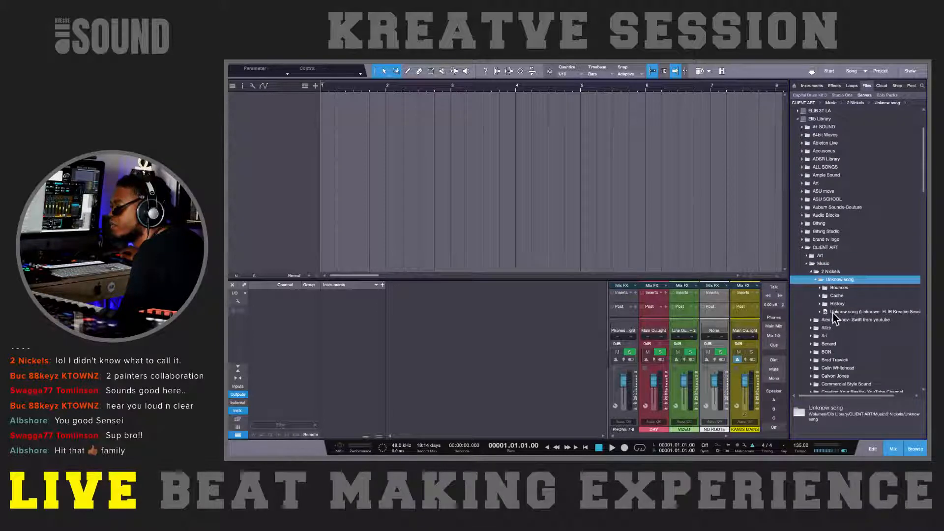
left_click_drag(833, 312, 691, 229)
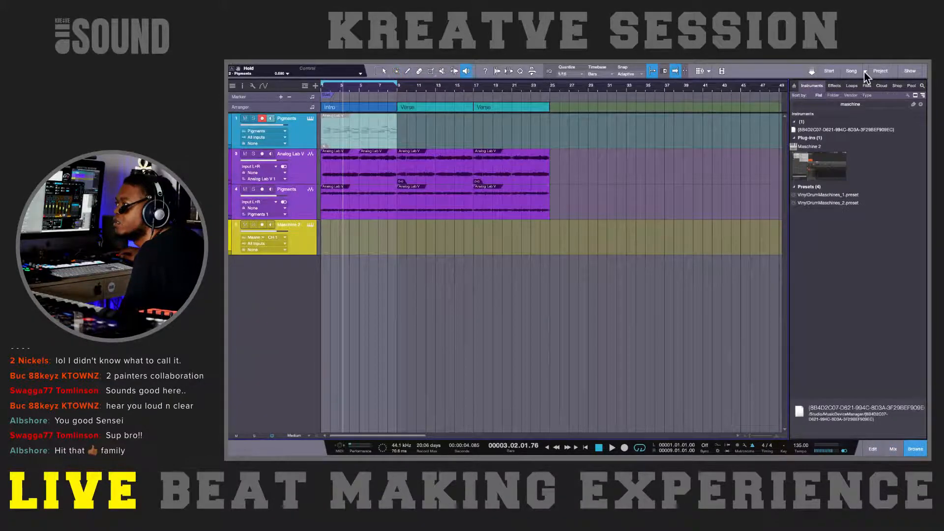
Step: Switch to the already open Unknow song to view its tracks, and return to the new song
left_click(865, 71)
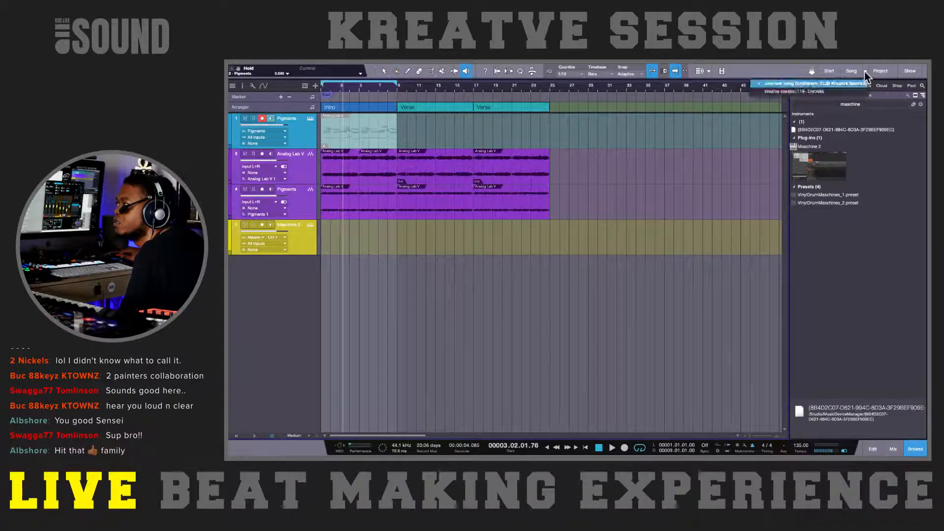
left_click(864, 71)
left_click(865, 72)
left_click(851, 87)
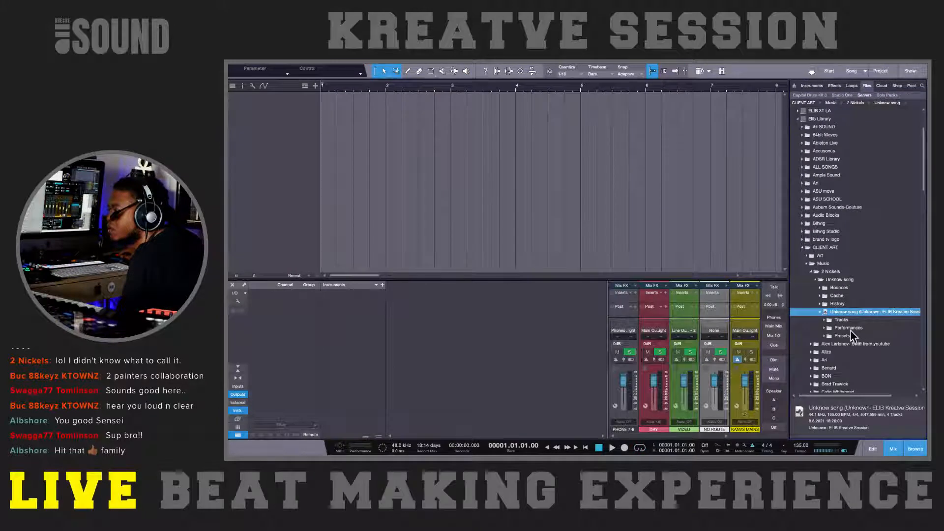
Step: Import the Unknow song's Pigments, Analog Lab V, second Pigments and Maschine 2 tracks into the new song's arrangement
left_click(825, 336)
left_click(824, 335)
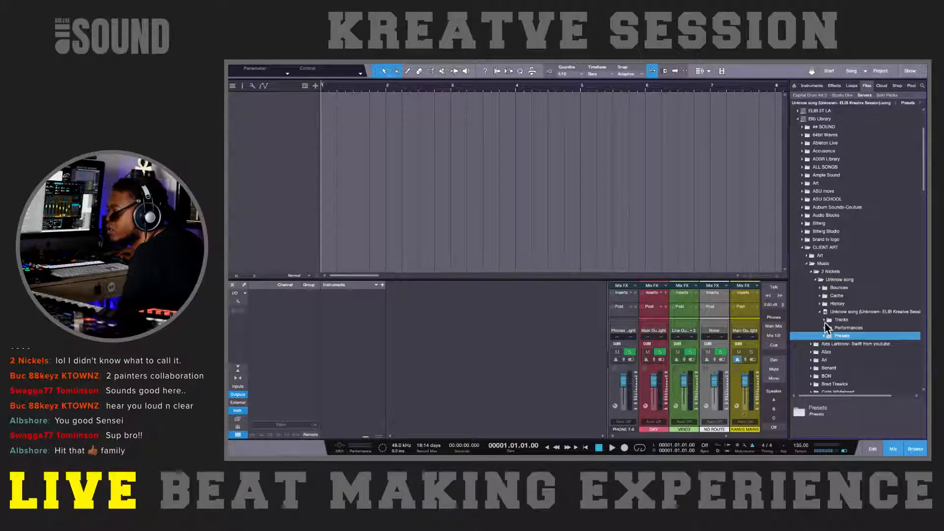
left_click(824, 320)
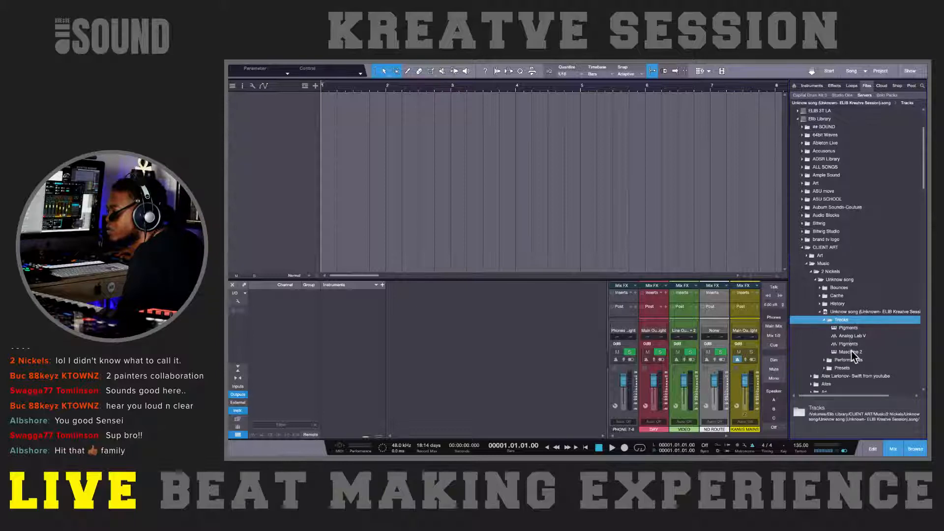
left_click(850, 327)
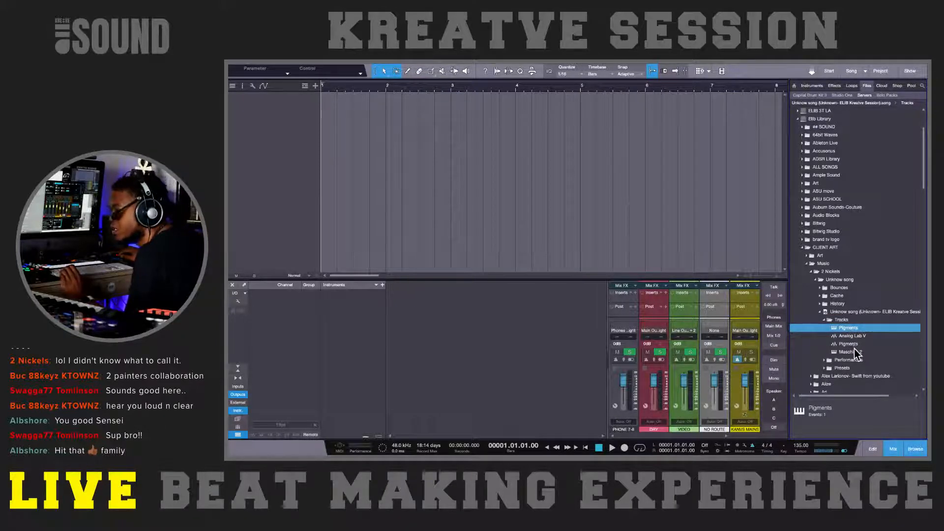
left_click(854, 350, "shift")
left_click_drag(854, 350, 443, 173)
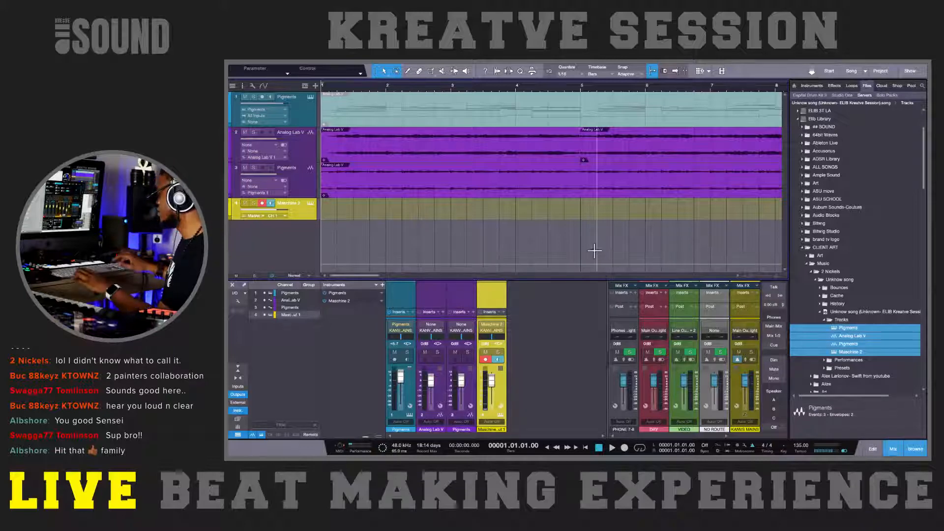
Step: Narrow the console's output channel section to leave more room for the track channels, and play the song from the start
key("w")
key("w")
key("w")
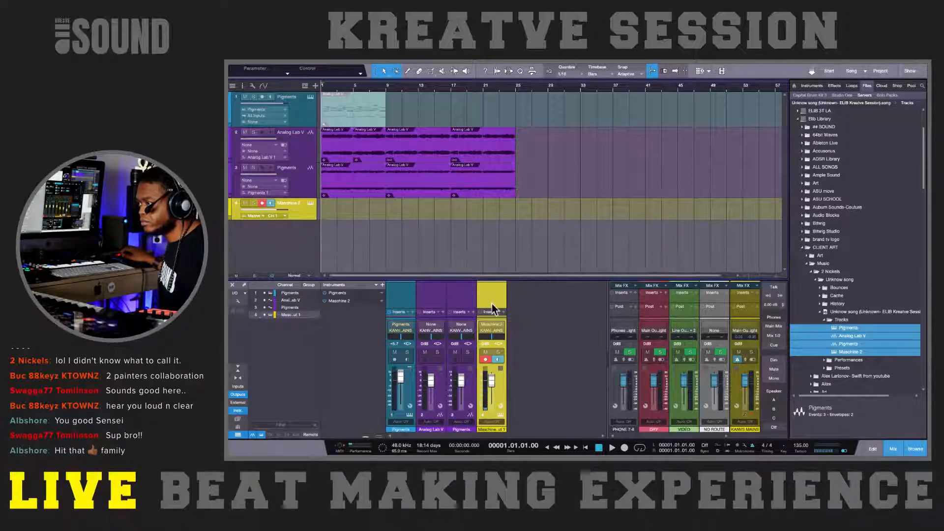
left_click_drag(482, 280, 457, 185)
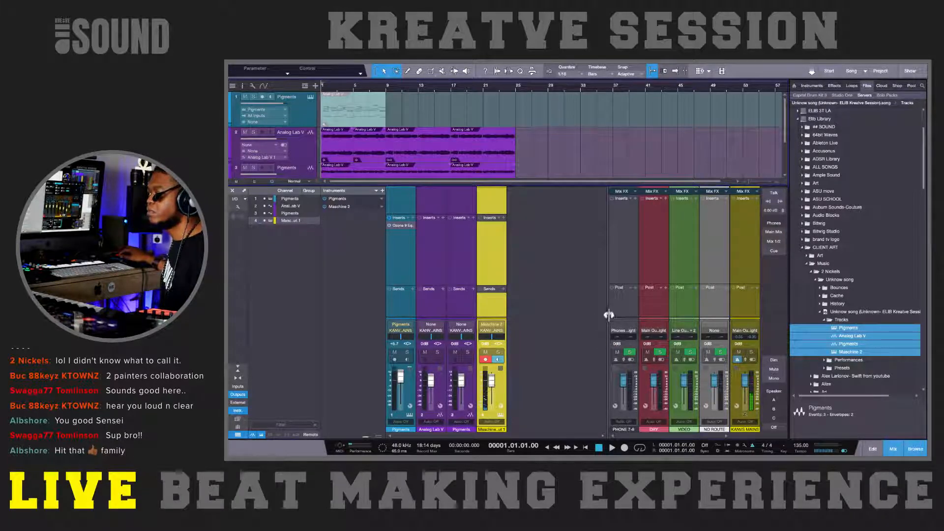
left_click_drag(609, 313, 681, 311)
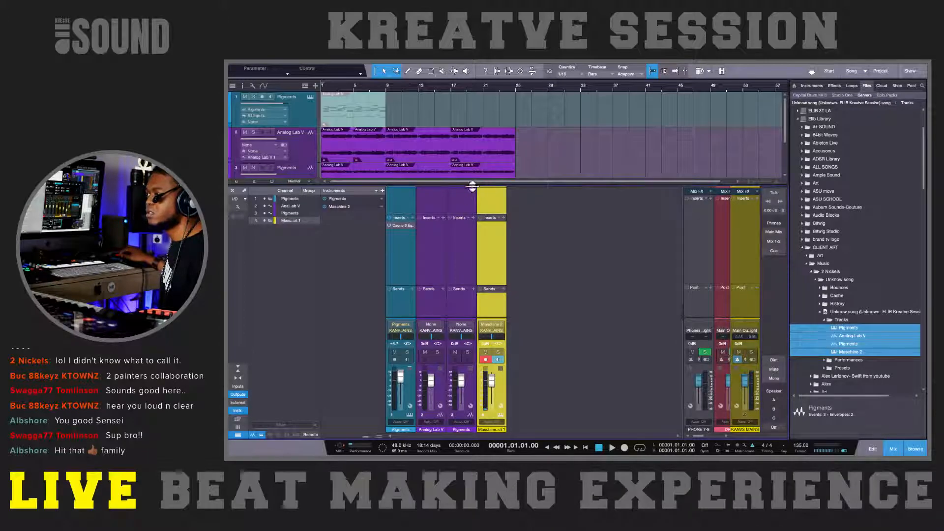
left_click_drag(472, 187, 491, 280)
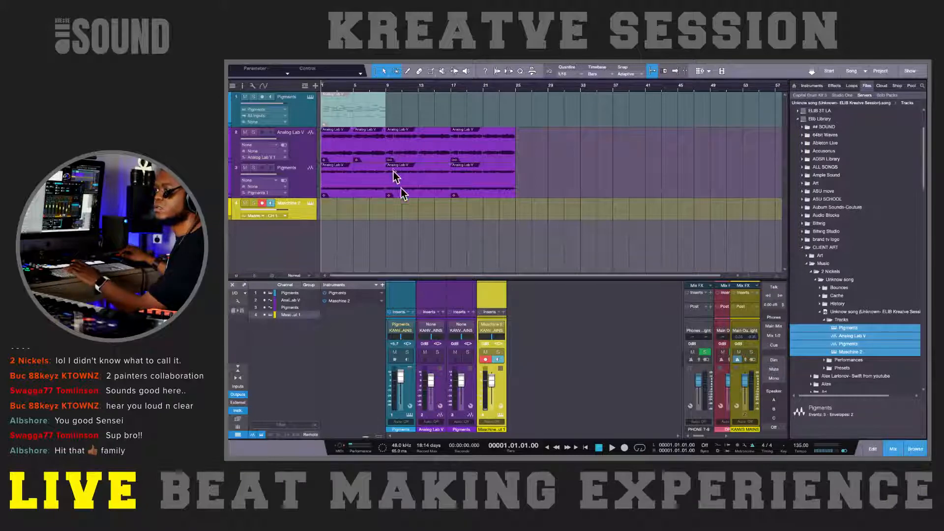
key("space")
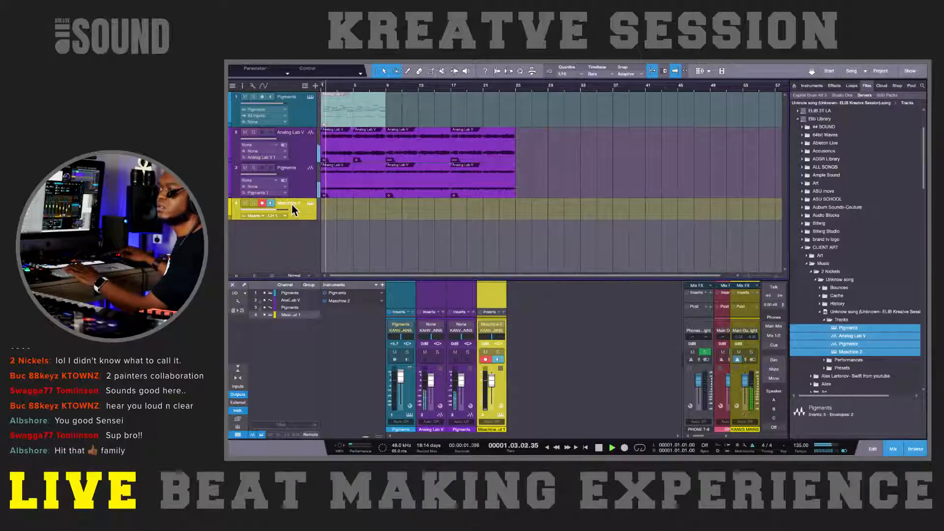
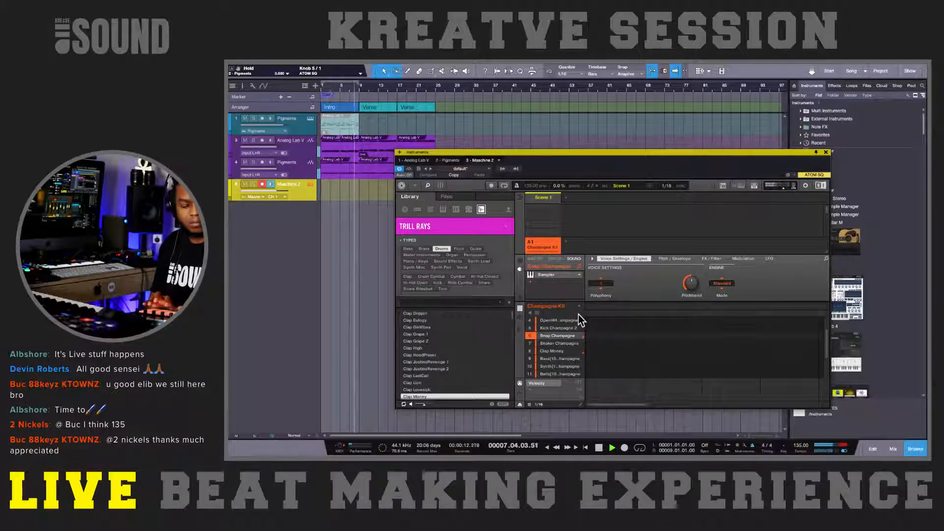
Step: Record a Kick Champagne 1 pattern in Maschine 2, and loop the first Verse from bar 9 to bar 17
key("r")
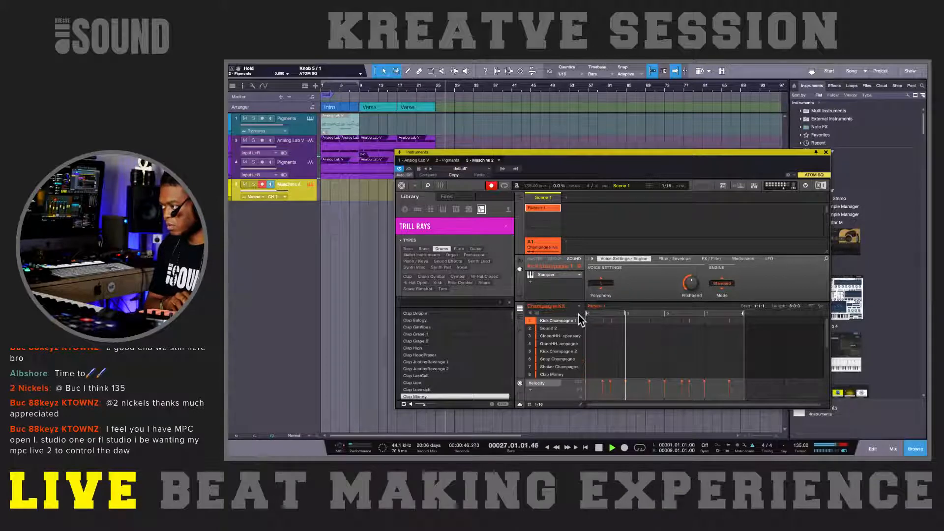
key("space")
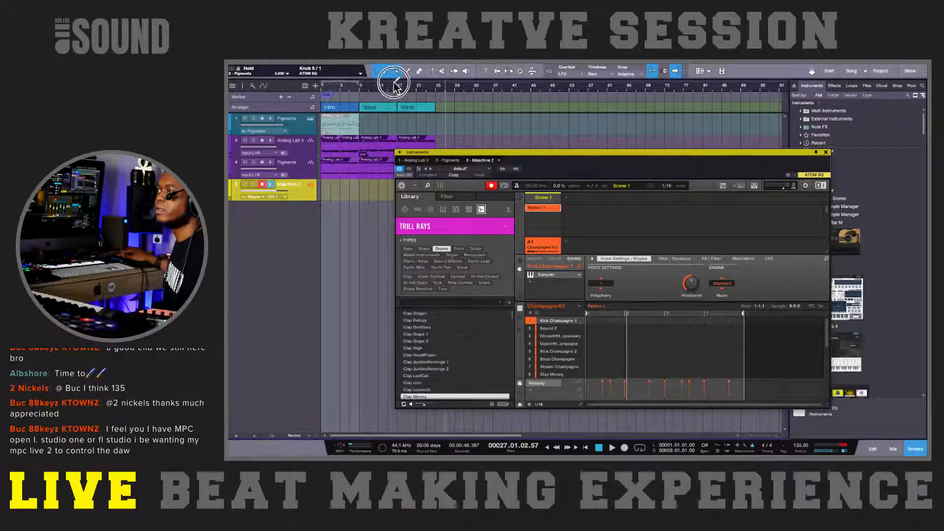
left_click_drag(360, 81, 397, 85)
key("slash")
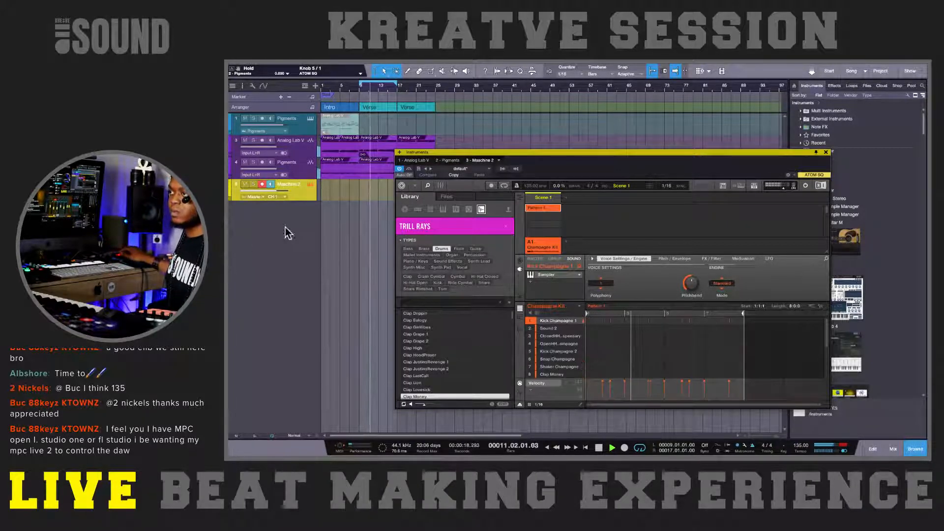
Step: Compare the Pigments and Analog Lab V tracks in solo during the loop, and solo the Maschine 2 track
left_click(344, 225)
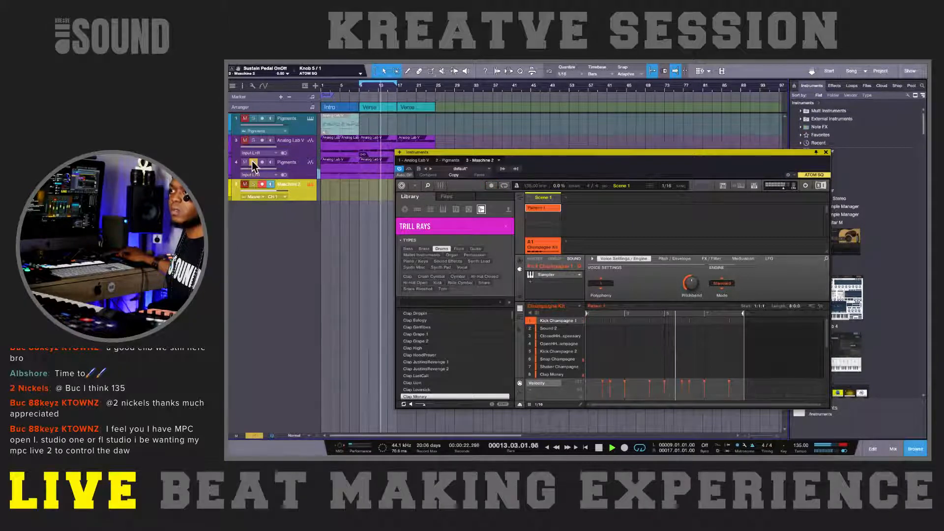
left_click(250, 140)
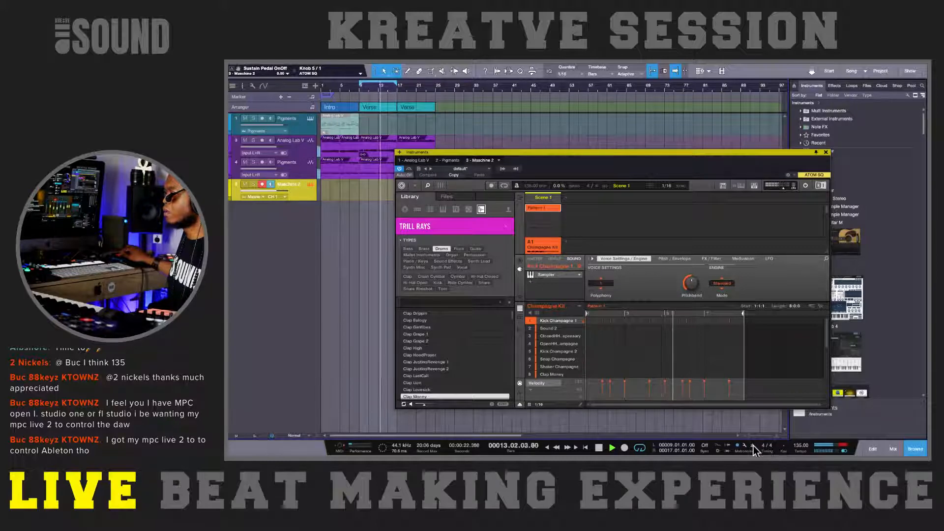
left_click(244, 184)
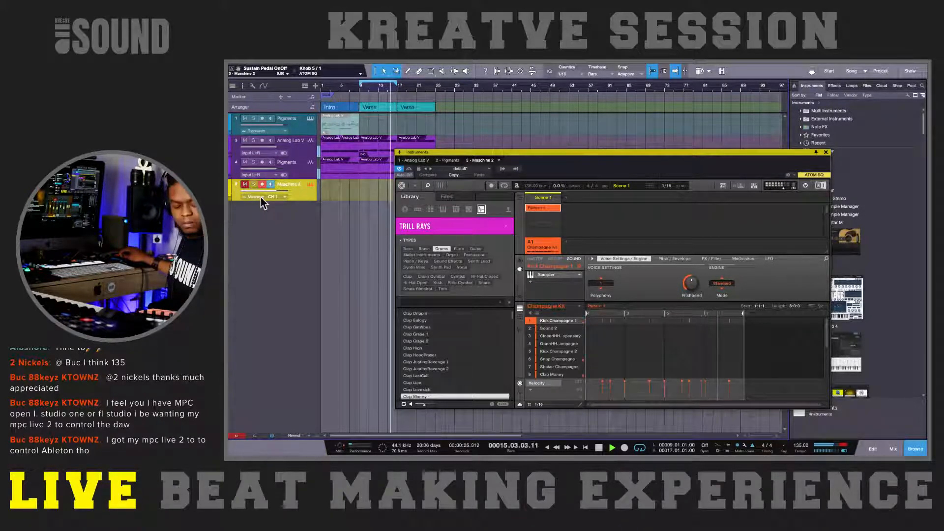
left_click(254, 185)
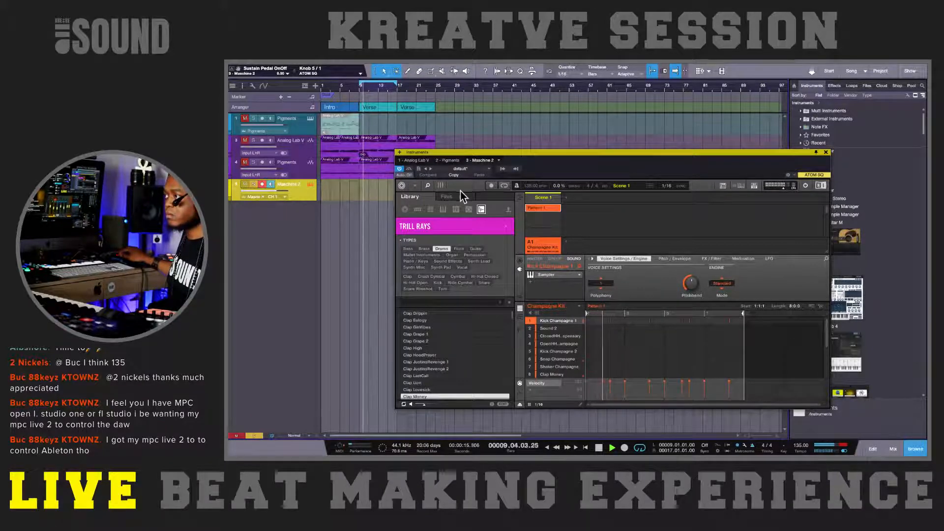
Step: Record more kick hits into Pattern 1 in Maschine, and clear the solo and mute on the Maschine 2 track
left_click(490, 186)
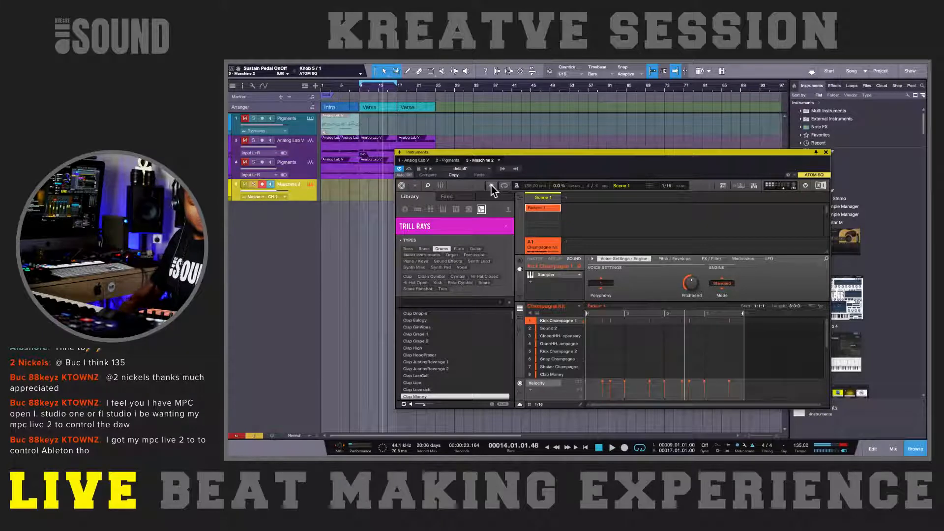
key("space")
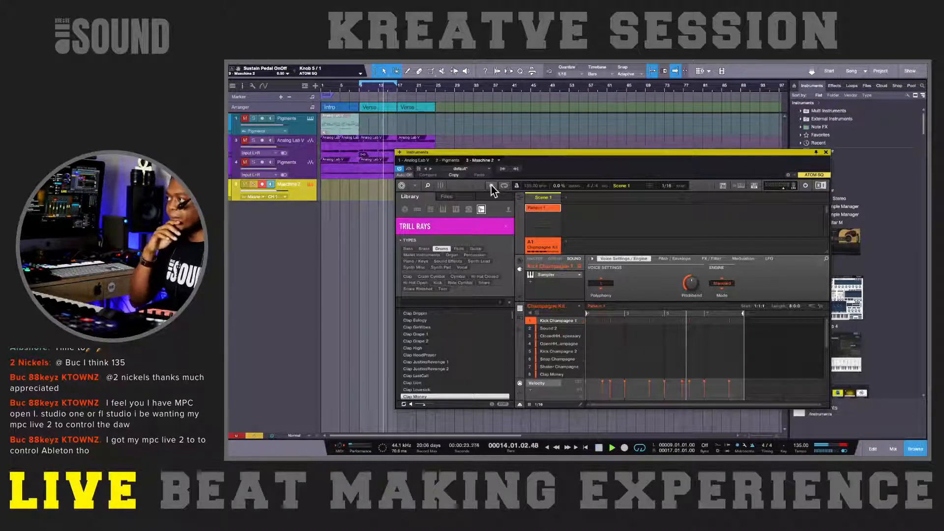
left_click(491, 185)
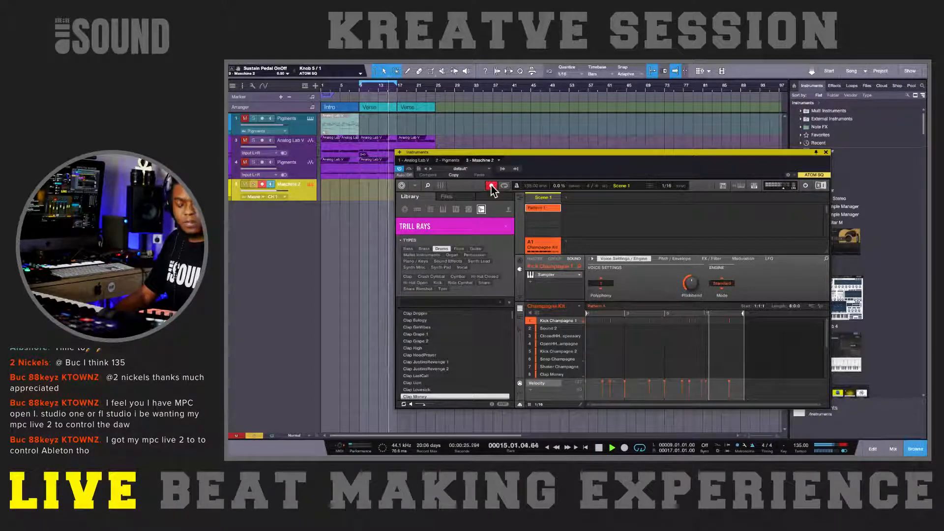
left_click(491, 185)
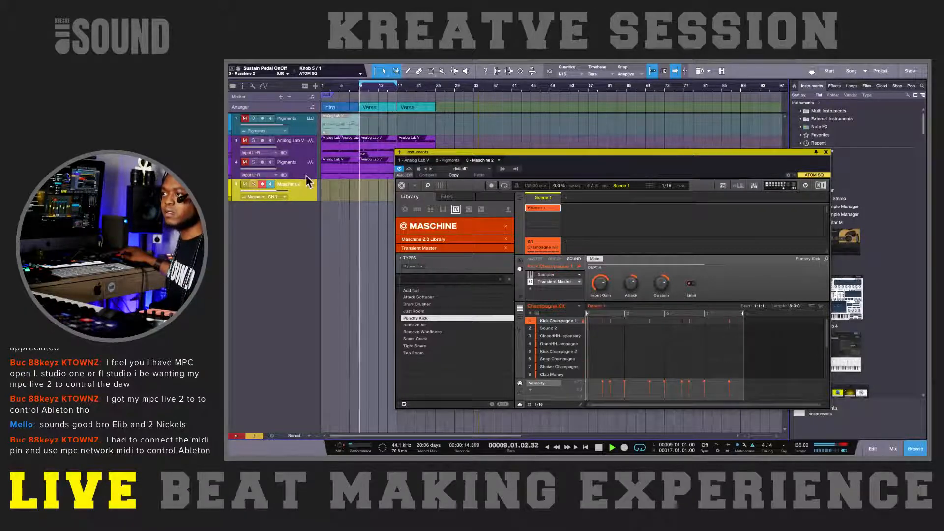
left_click(253, 184)
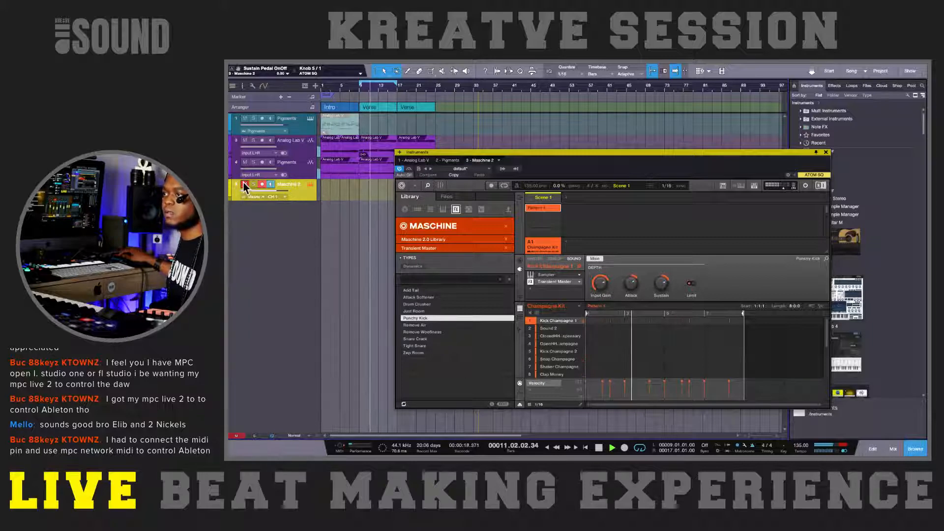
left_click(245, 183)
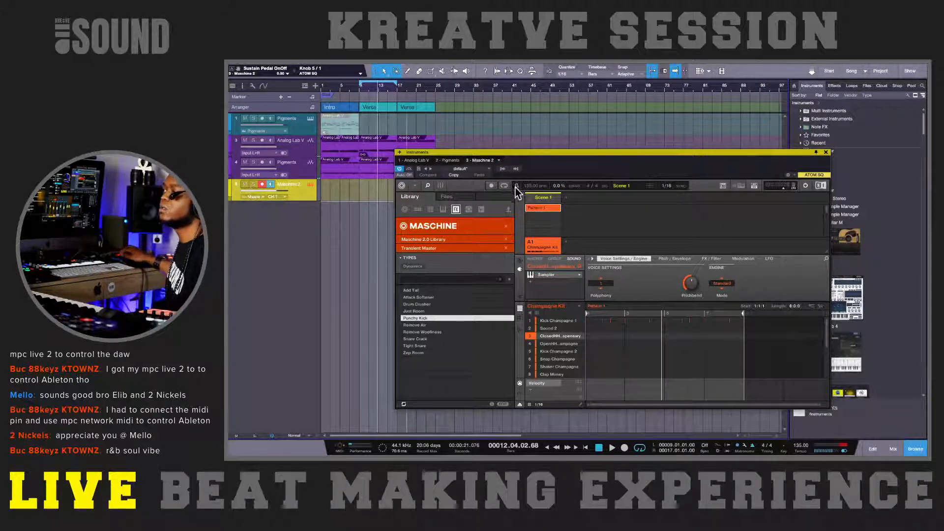
Step: Duplicate Scene 1 with its drum pattern directly after the original in Maschine's song timeline
left_click_drag(501, 152, 495, 197)
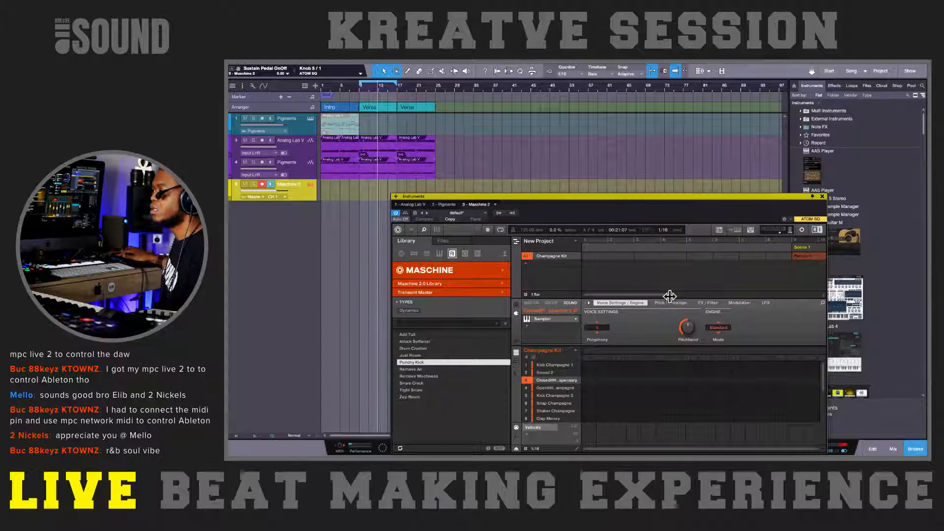
left_click_drag(671, 295, 839, 283)
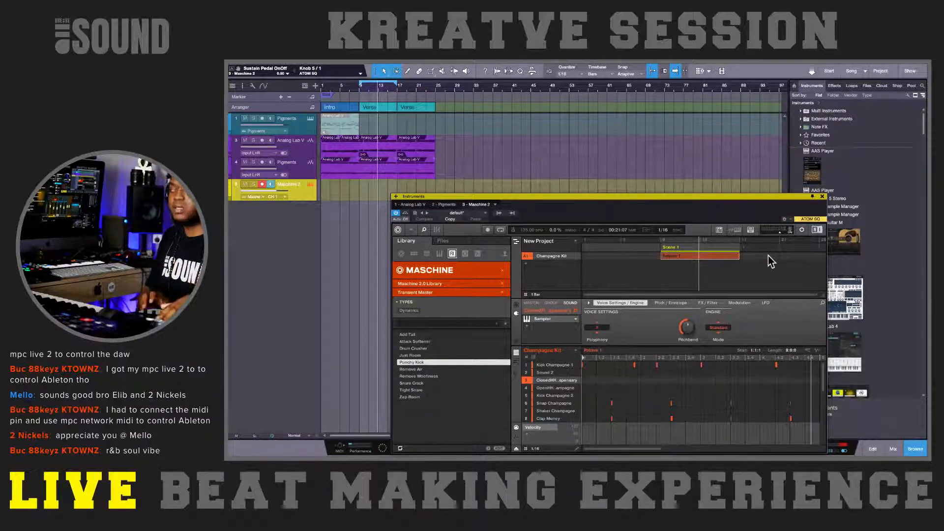
key("ctrl+d")
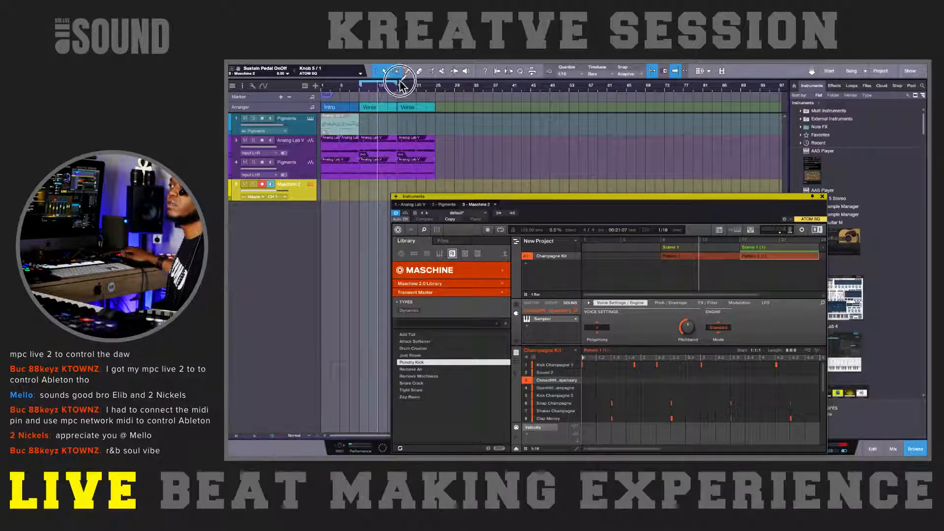
Step: Set the loop range to the second Verse, bars 17 to 25, and close the Maschine 2 window
mouse_move(402, 87)
left_mouse_down()
mouse_move(439, 88)
mouse_move(398, 85)
left_mouse_up()
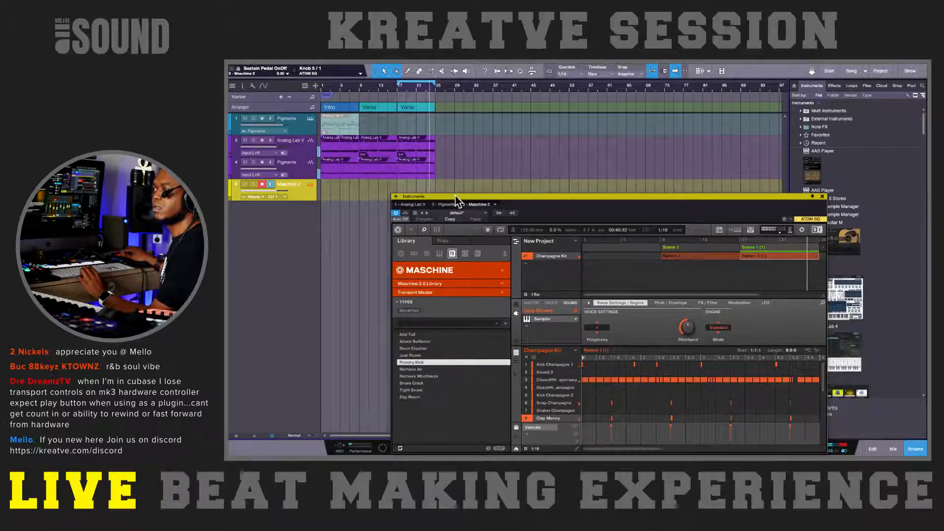
left_click_drag(456, 196, 446, 214)
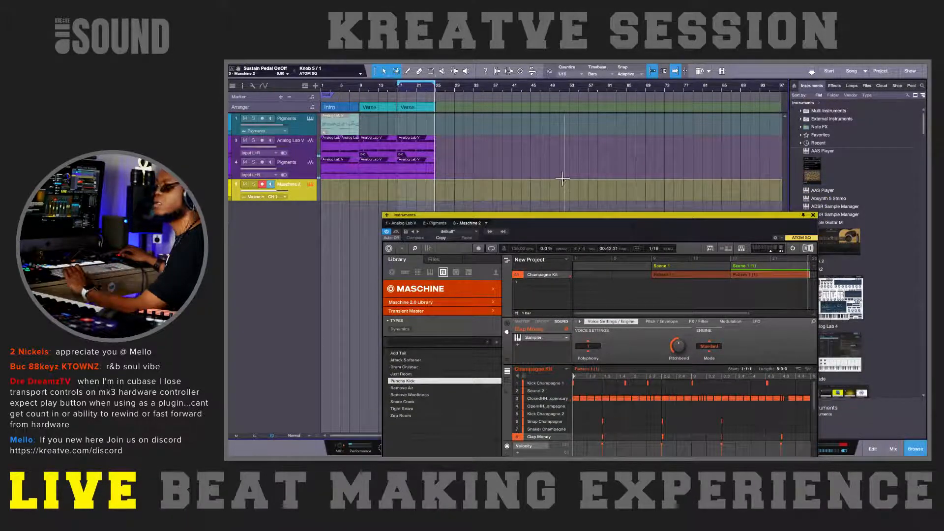
left_click(813, 215)
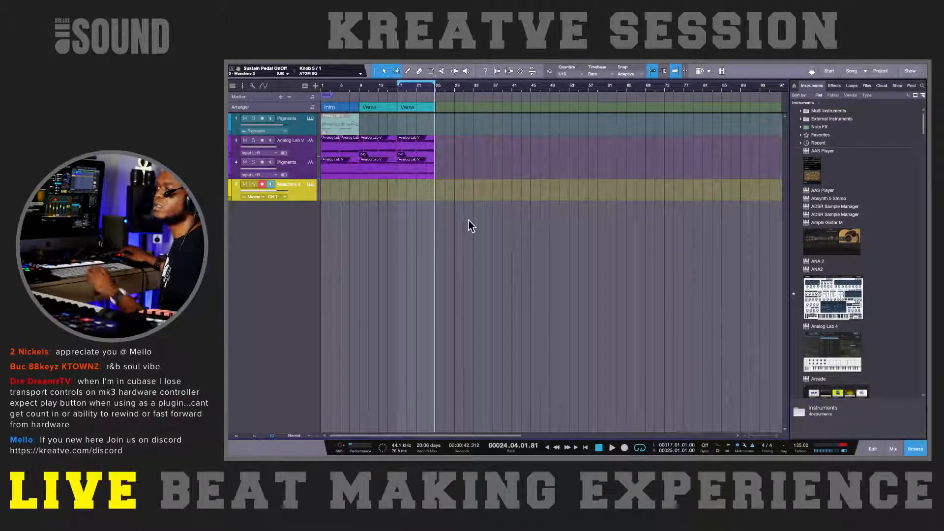
Step: Search the instruments for "massive" and add Massive X to the arrangement below the Maschine 2 track
left_click(834, 86)
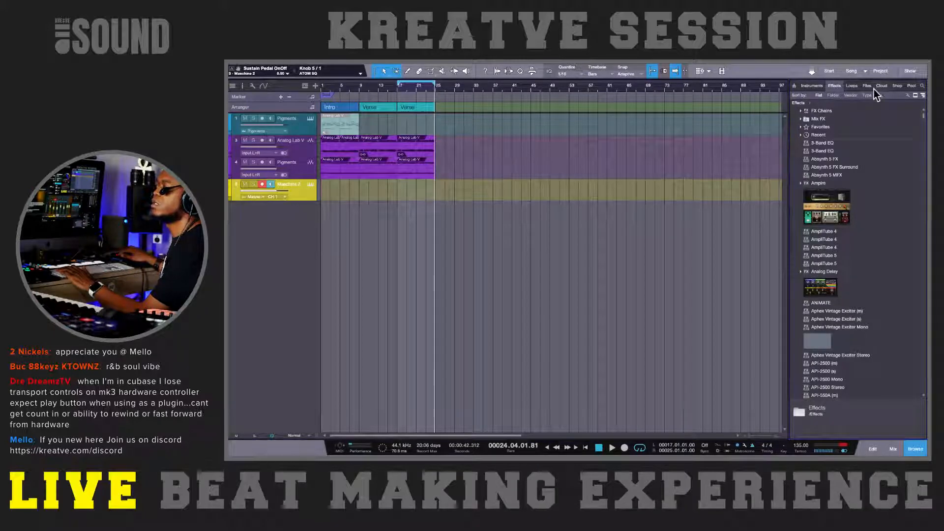
left_click(822, 86)
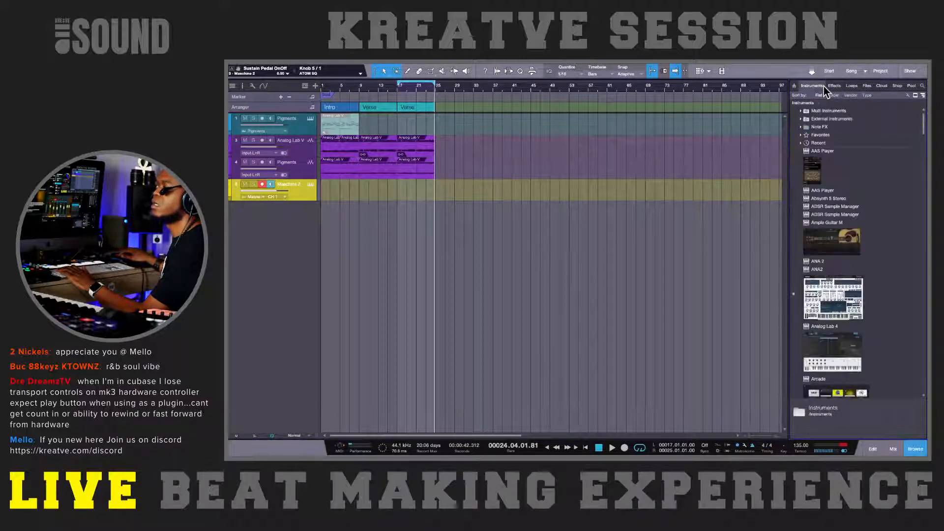
left_click(922, 87)
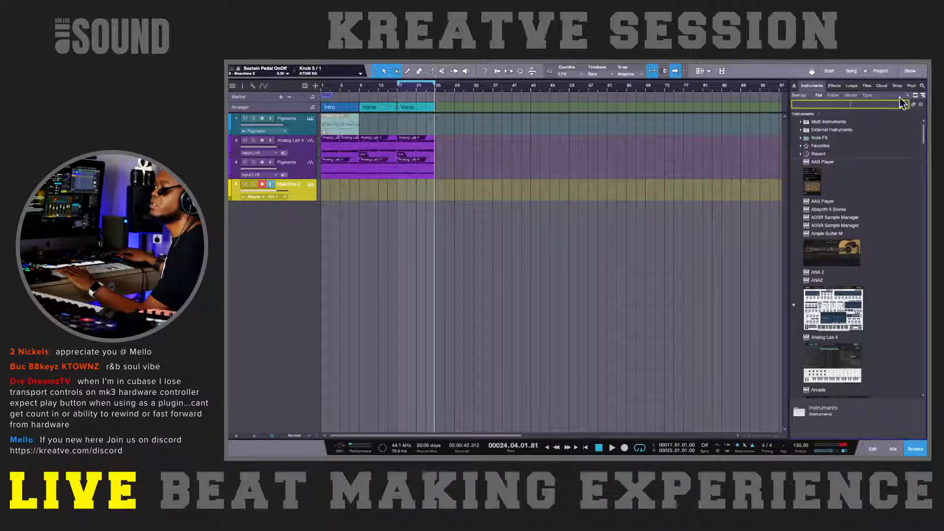
type("massi")
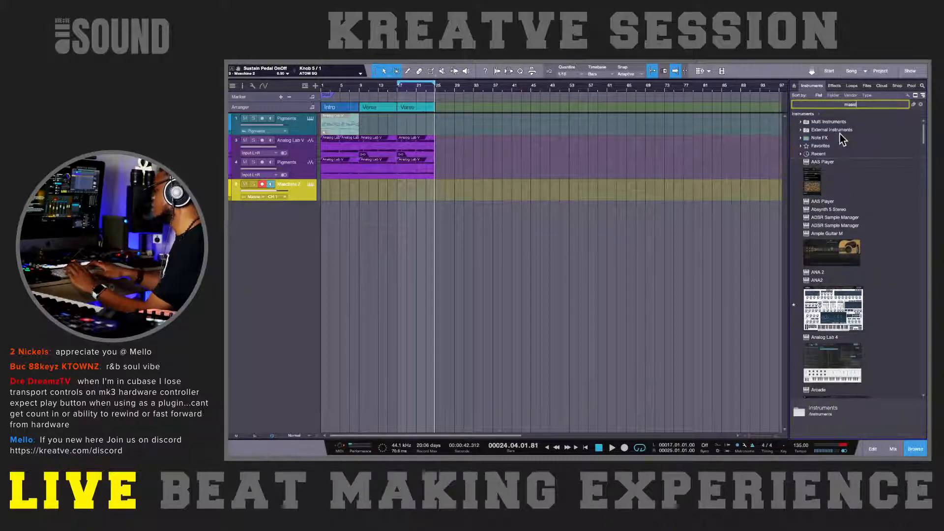
type("ve")
left_click(839, 133)
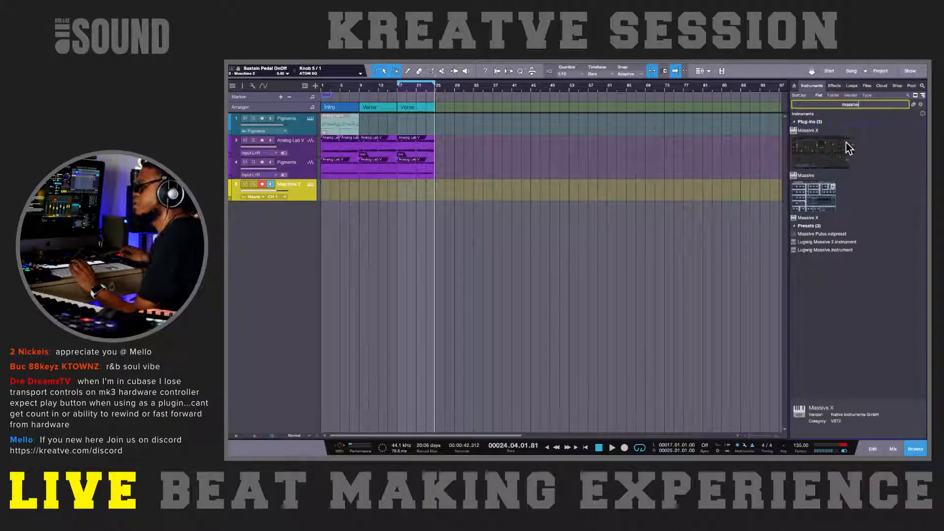
left_click_drag(833, 154, 696, 208)
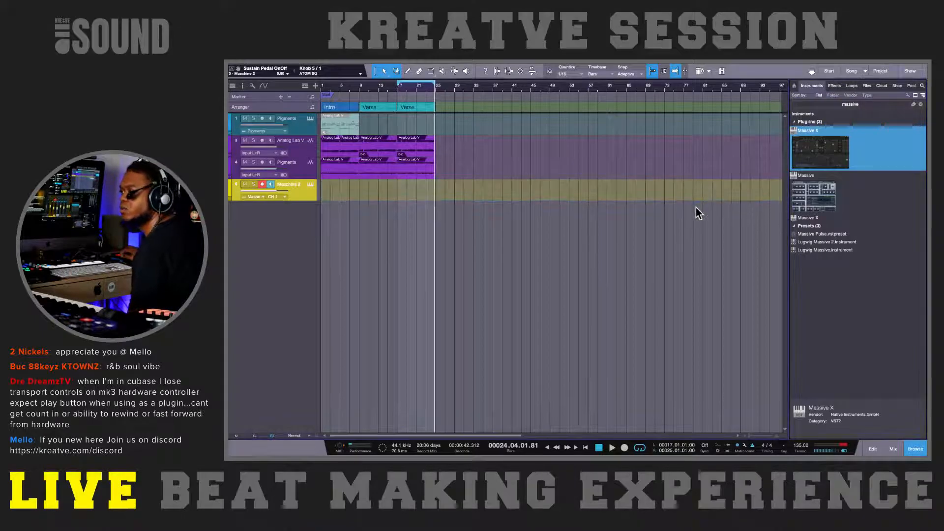
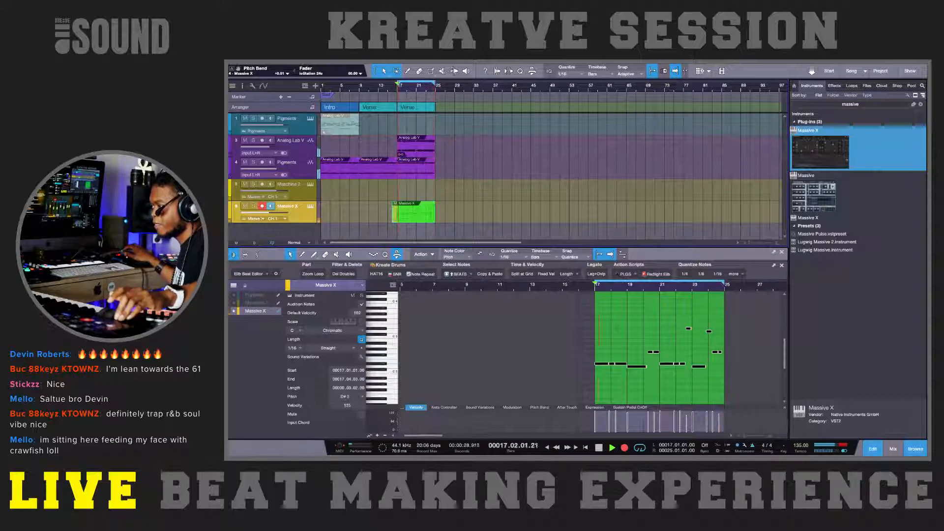
Step: Stop recording the Massive X bass line and display the part's Pitch Bend lane below the notes
key("KP_Multiply")
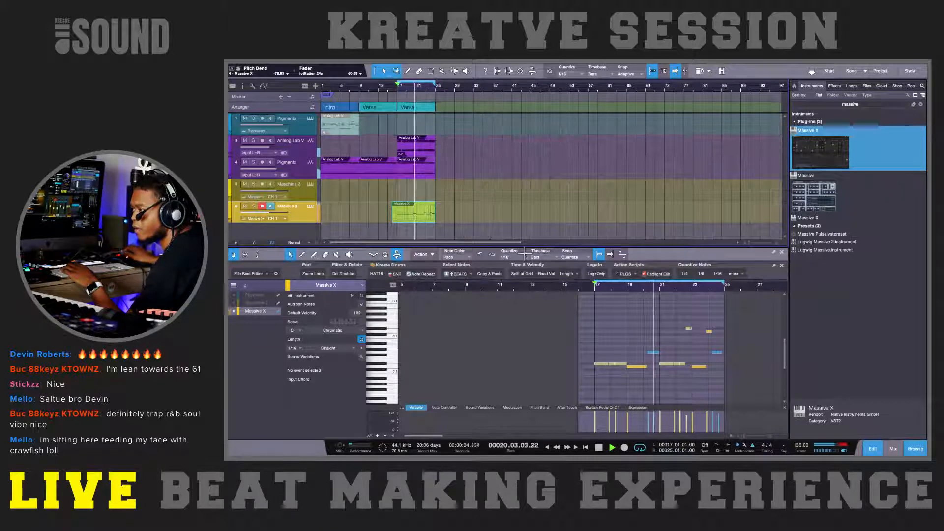
scroll(641, 332, "down", 5)
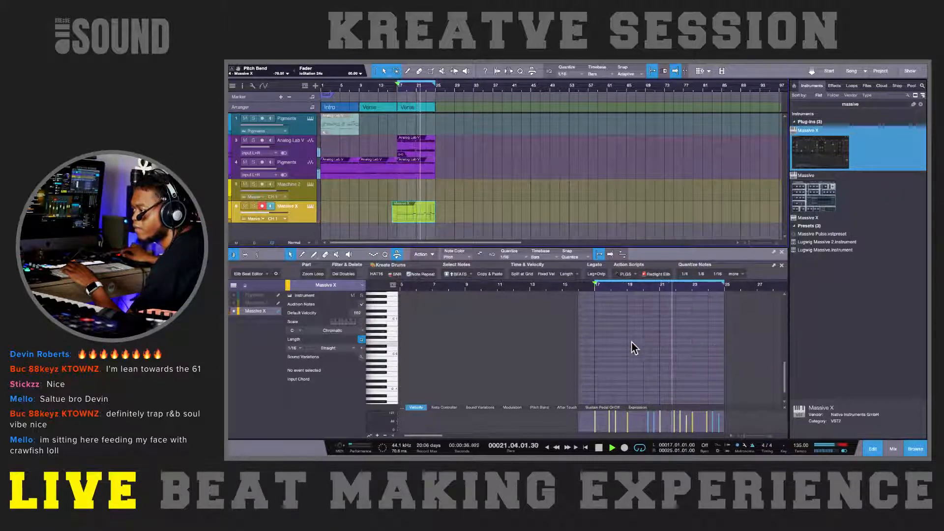
left_click(537, 407)
scroll(612, 368, "down", 1)
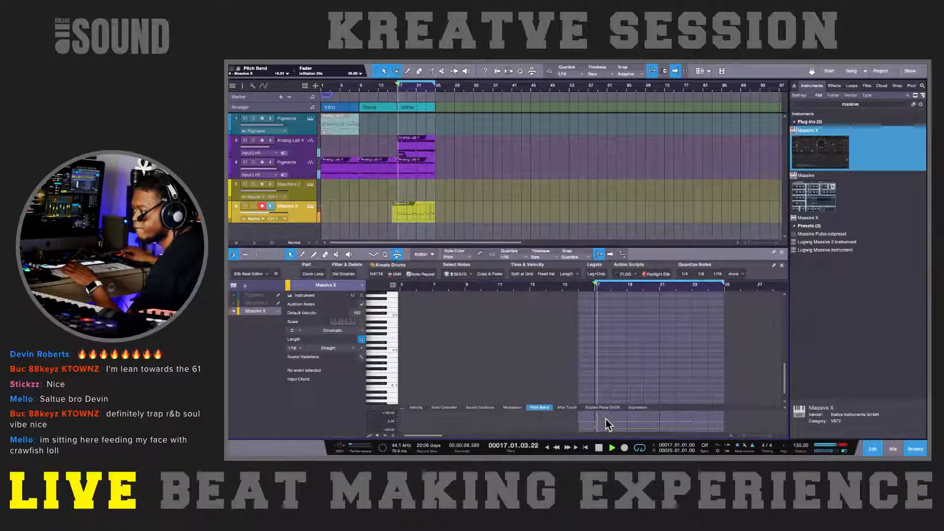
key("space")
key("super+a")
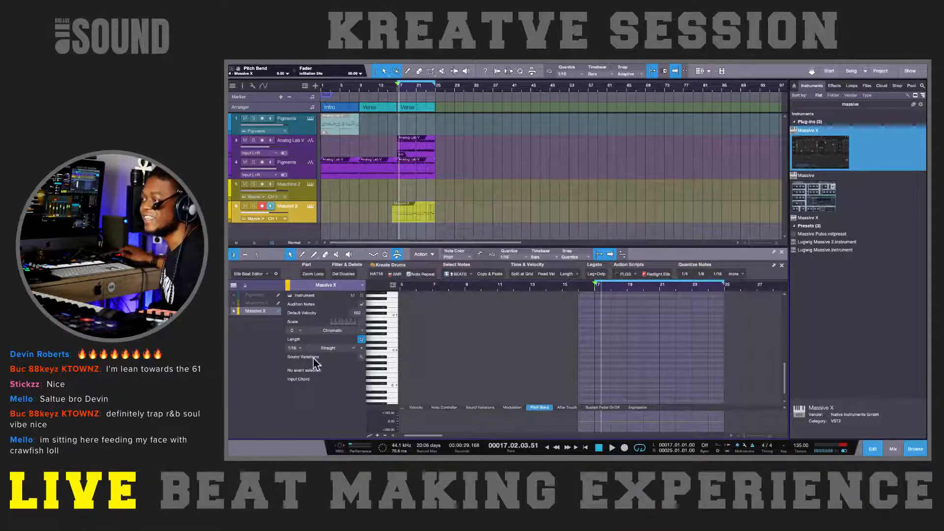
Step: Extend the end of the Massive X part to about bar 27 and try recording over it from bar 17
left_click_drag(436, 221, 447, 218)
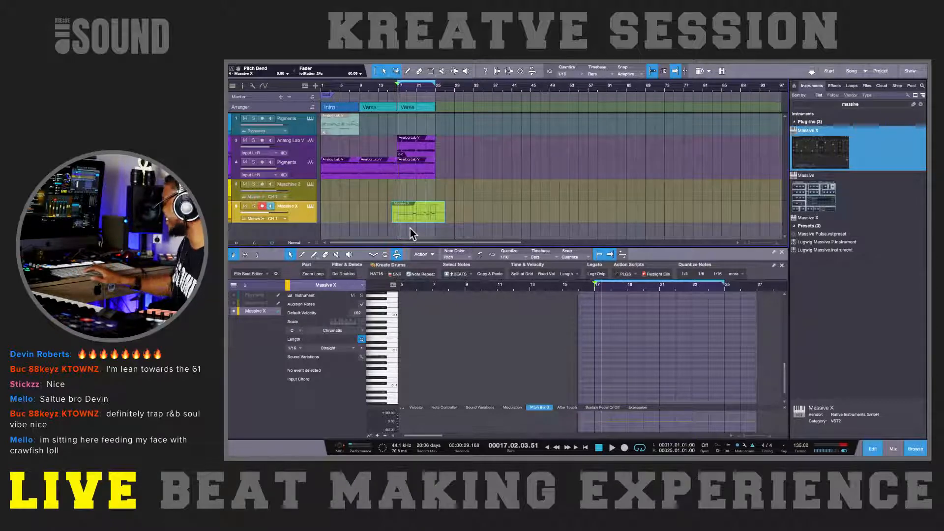
key("KP_0")
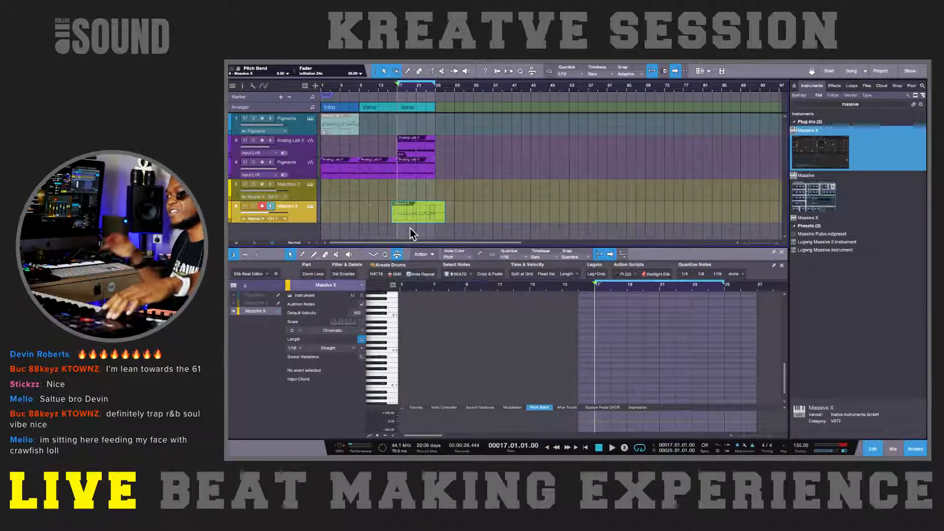
key("KP_Multiply")
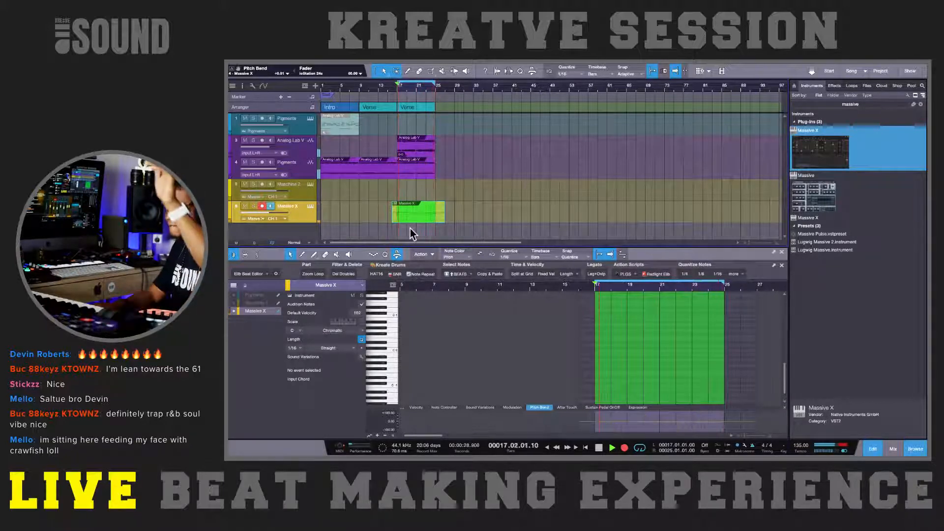
key("space")
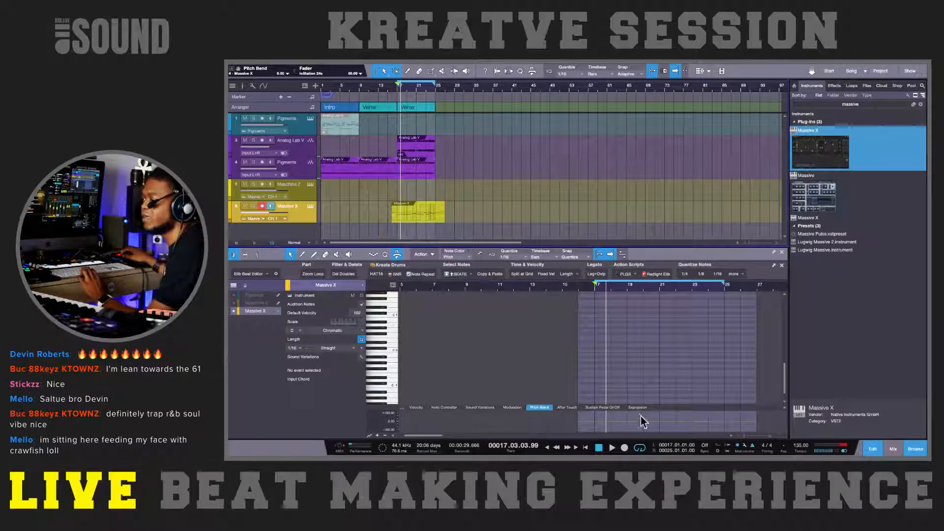
Step: Show the record mode options and record pitch bend moves into the Massive X part from bar 17
left_click(719, 450)
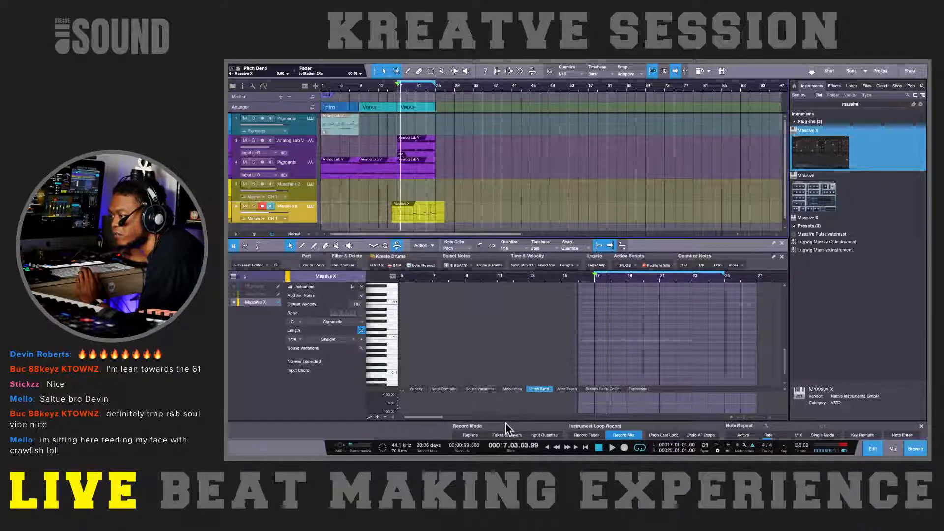
key("space")
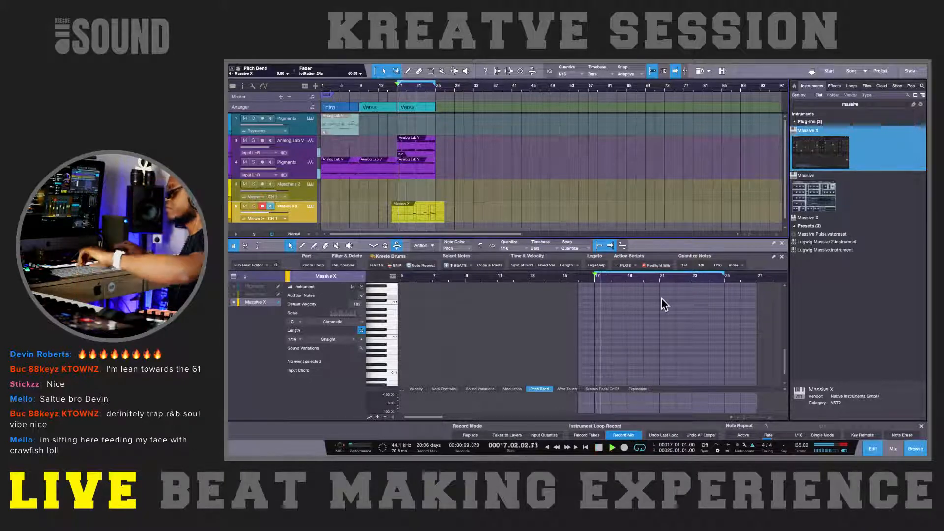
key("KP_Multiply")
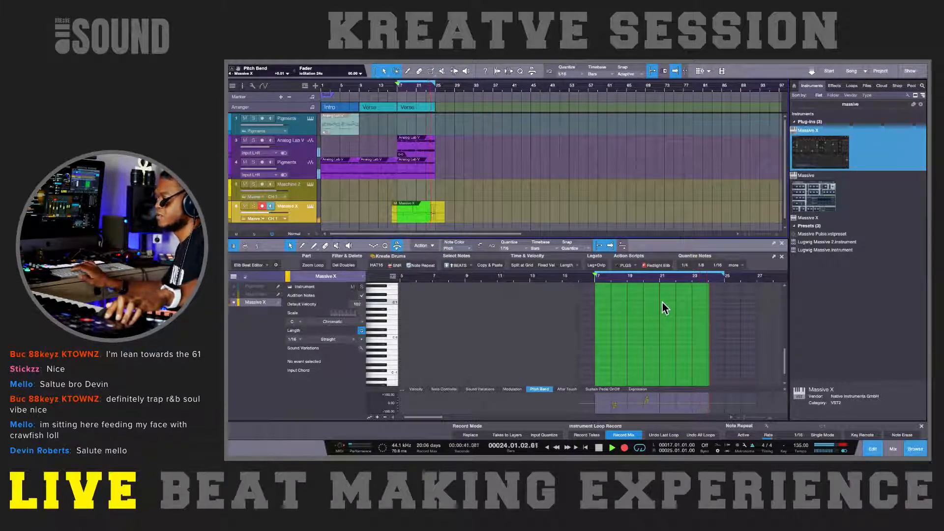
key("space")
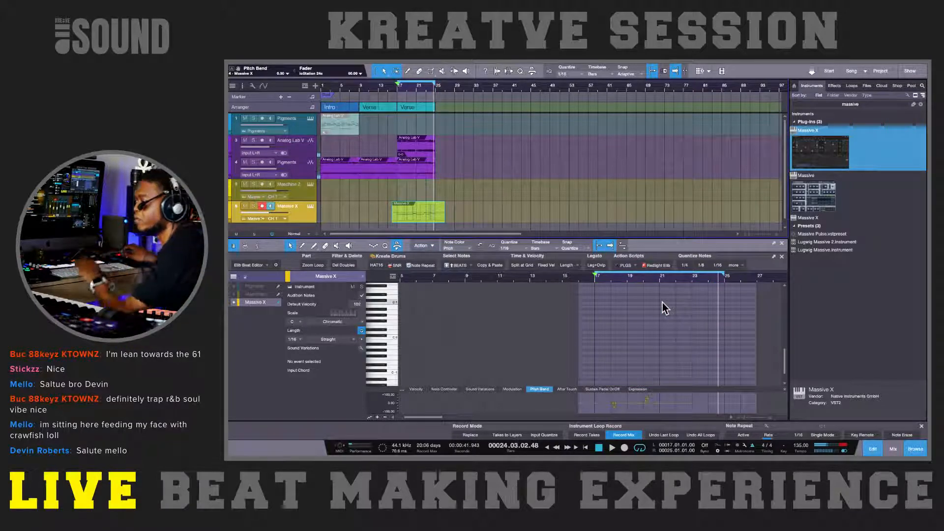
Step: Draw a pitch bend drop to -100 near bar 25 in the Massive X part, with additional points at 0
scroll(663, 314, "up", 3)
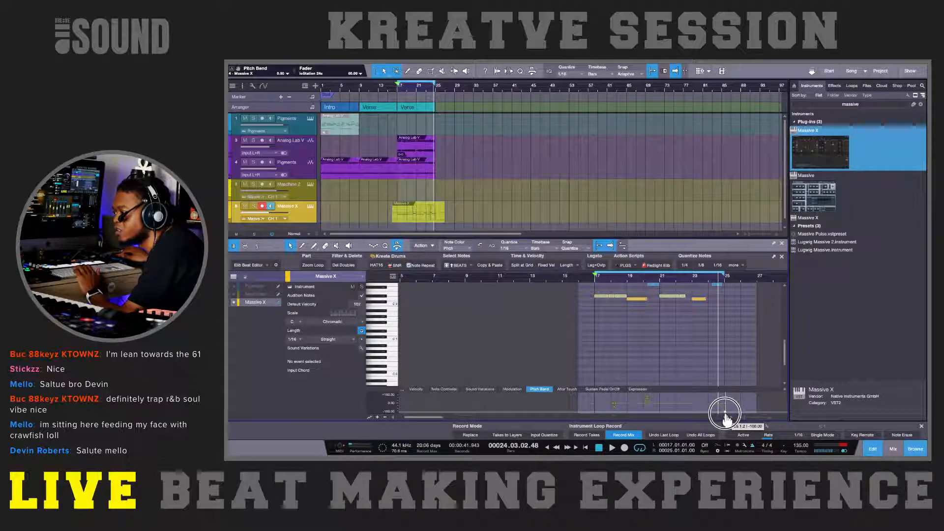
key("space")
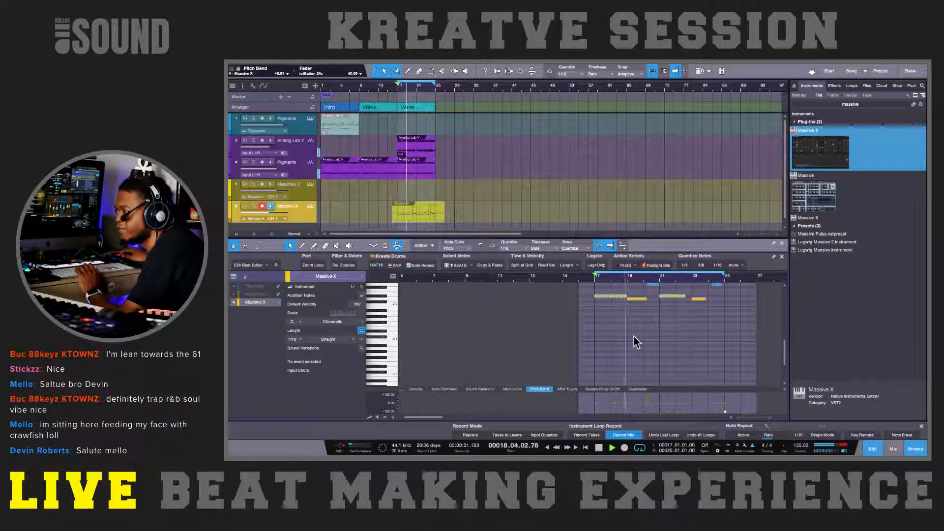
key("e")
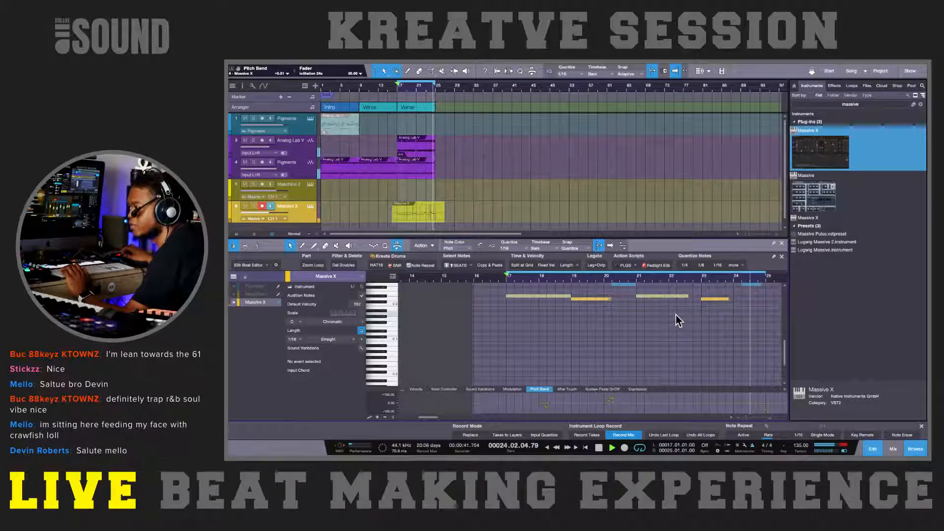
left_click(765, 405)
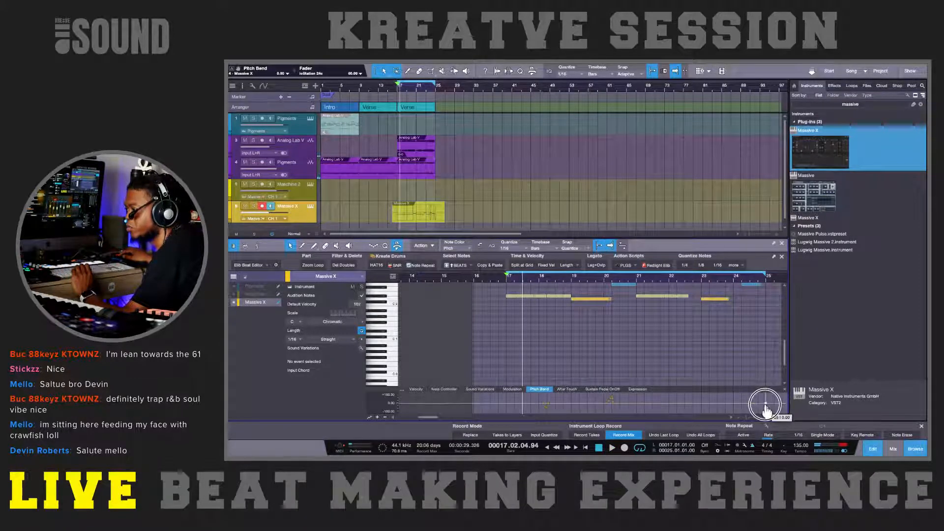
left_click(758, 405)
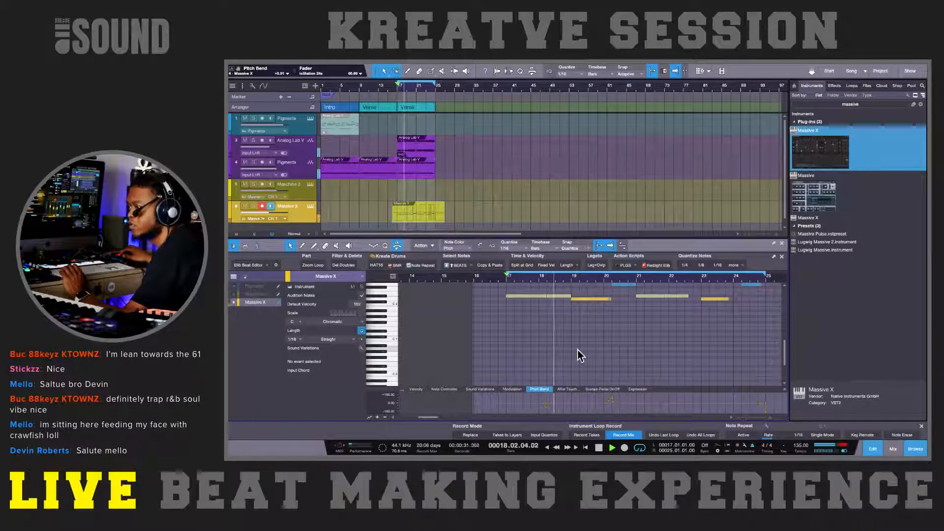
Step: Reshape the pitch bend dip just after bar 18 in the Massive X part, adding a point at about 0
key("space")
left_click(547, 415)
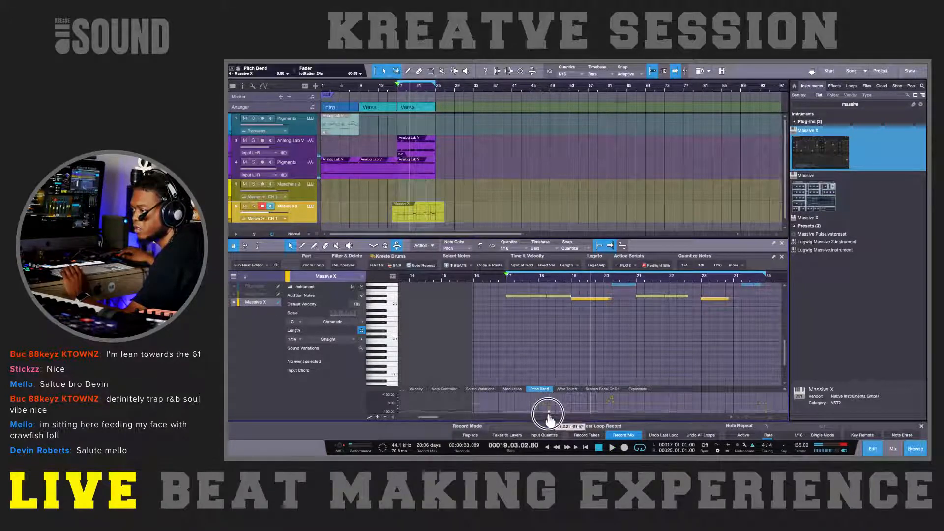
left_click_drag(547, 416, 549, 416)
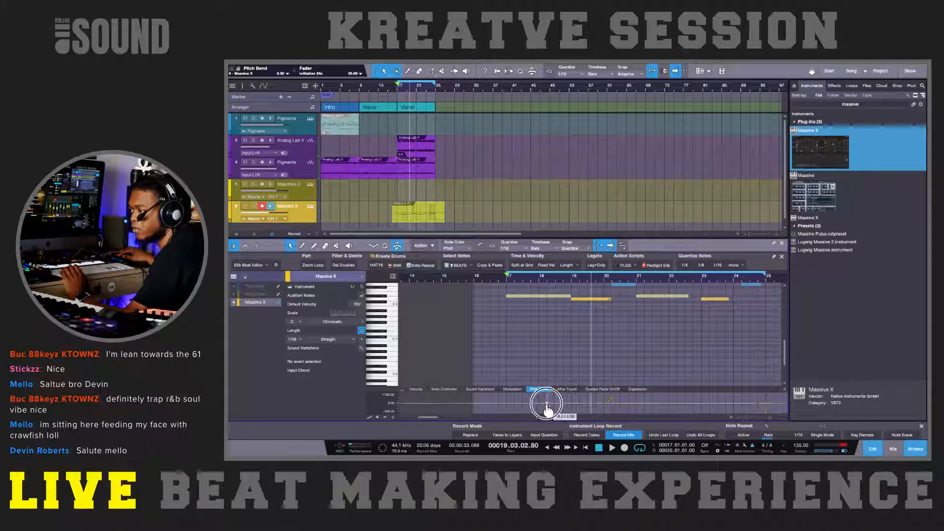
key("e")
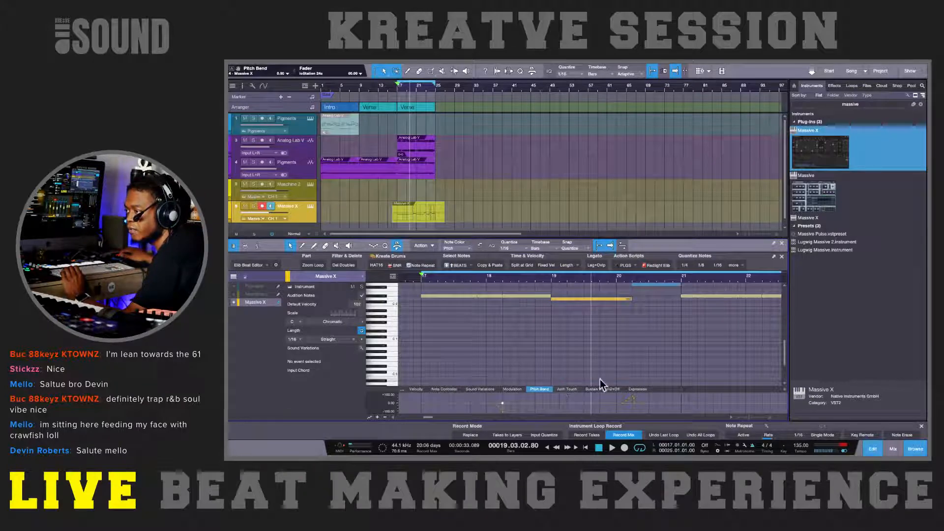
Step: Enlarge the Pitch Bend lane and note editor, and audition the bends together with the second G 2 note after bar 20
left_click_drag(681, 388, 678, 337)
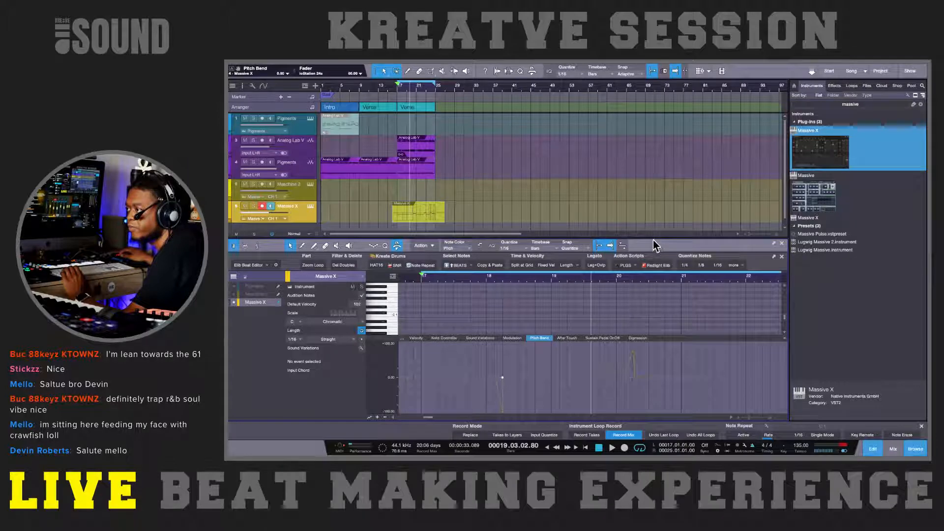
left_click_drag(653, 240, 631, 149)
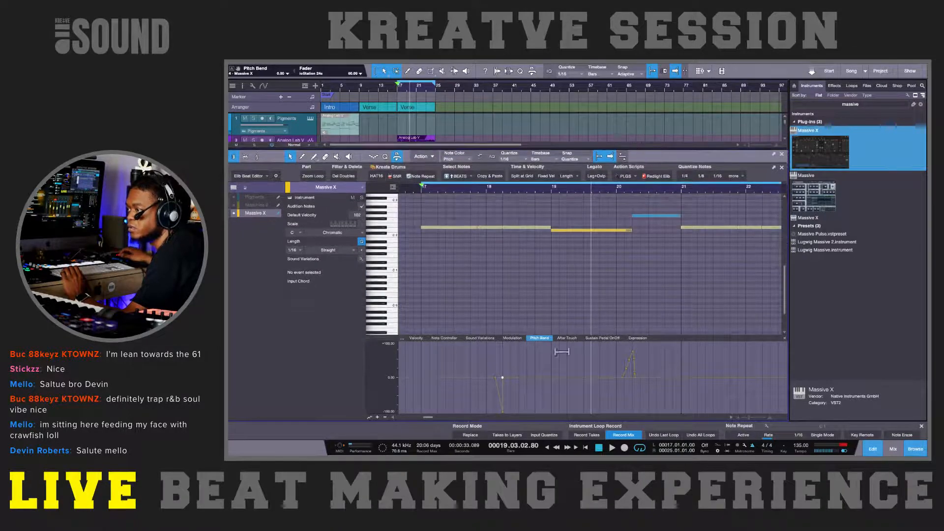
key("space")
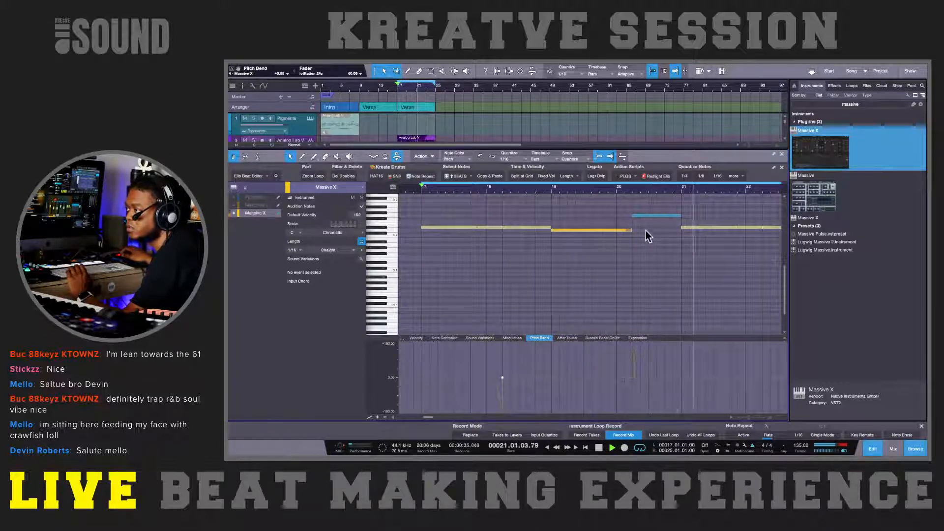
key("space")
left_click(671, 216)
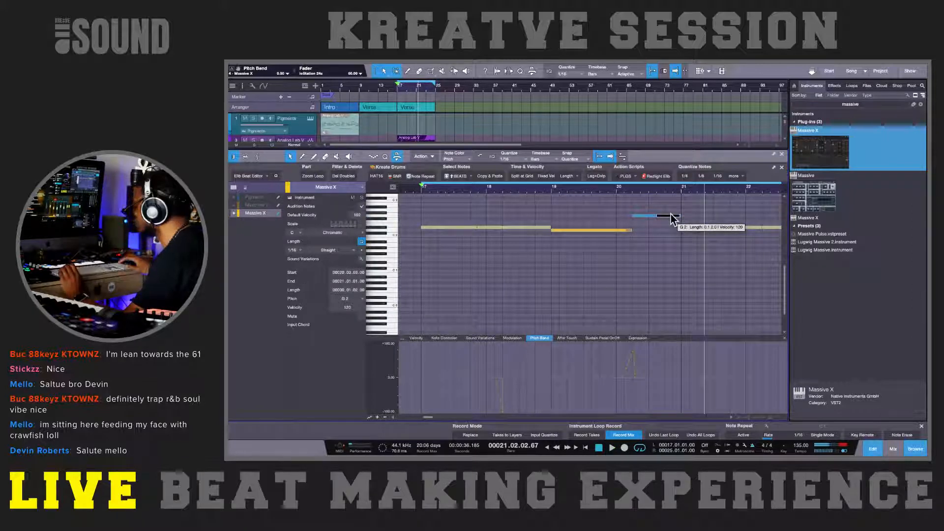
key("space")
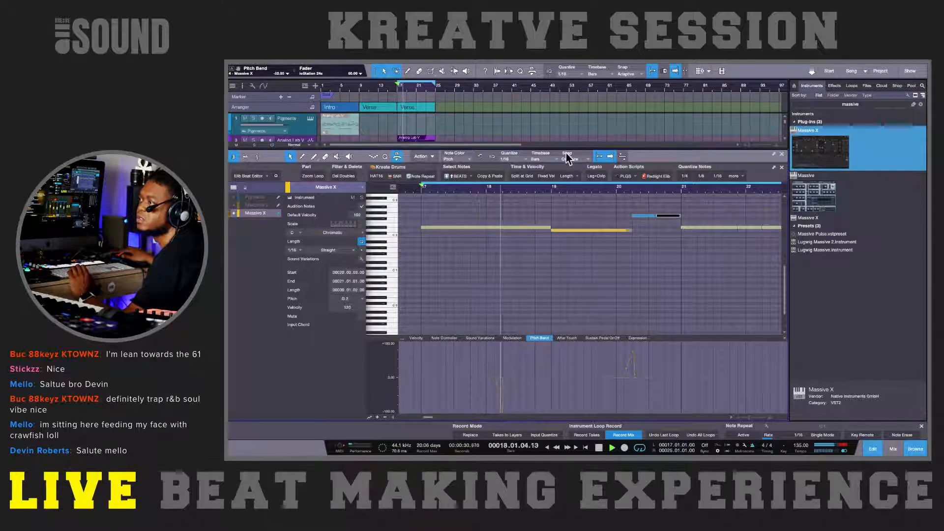
Step: Adjust the Freq of the LP4 filter in Massive X while the loop plays, and close the instrument window
left_click_drag(565, 148, 569, 226)
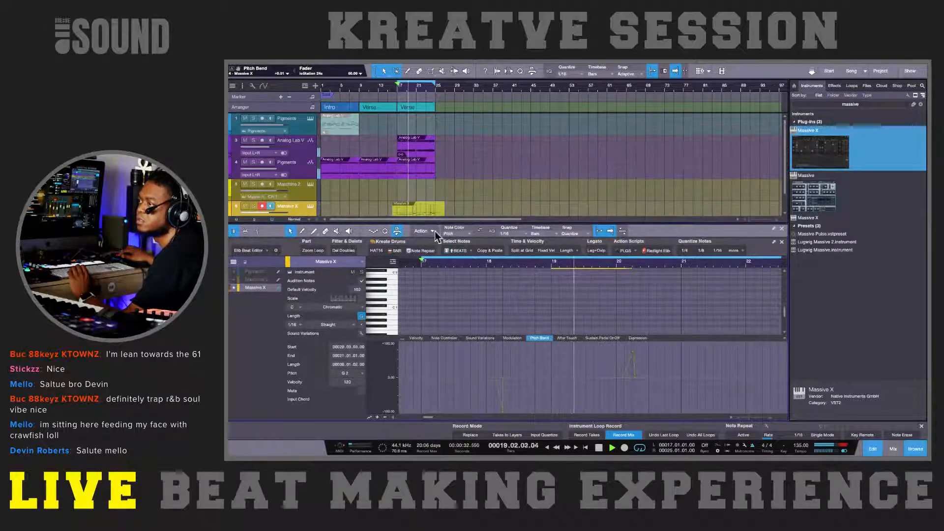
scroll(426, 192, "down", 1)
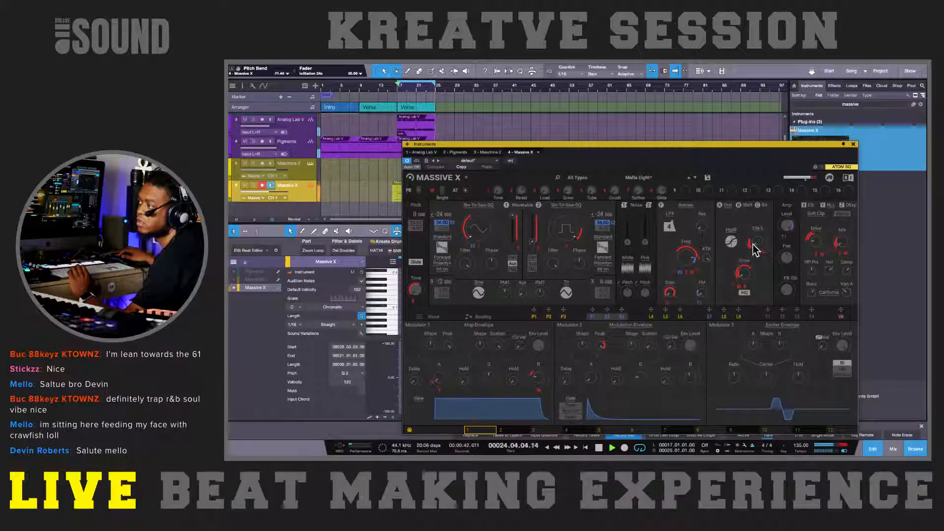
left_click_drag(686, 269, 704, 259)
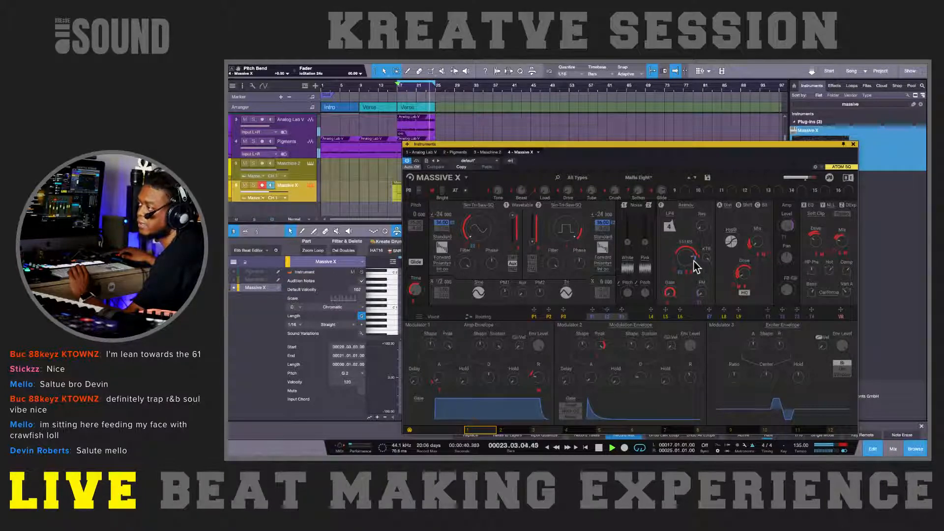
left_click_drag(691, 263, 687, 257)
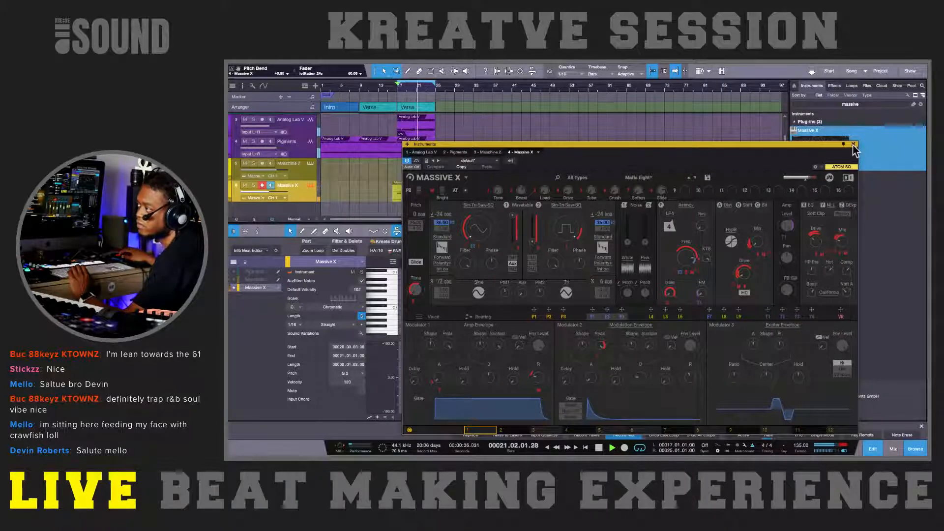
left_click(853, 144)
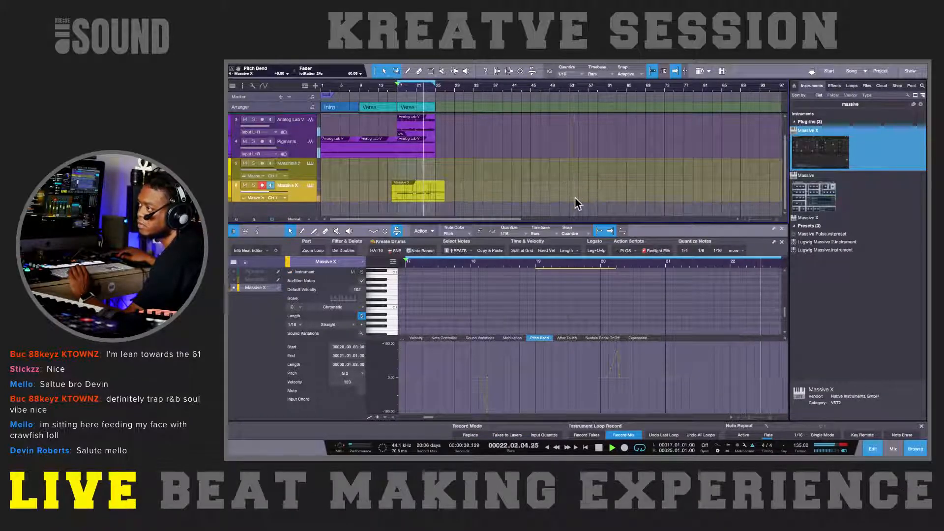
Step: Play the song from the beginning and show the mixer channels below the arrangement
key("shift+w")
key("shift+w")
key("w")
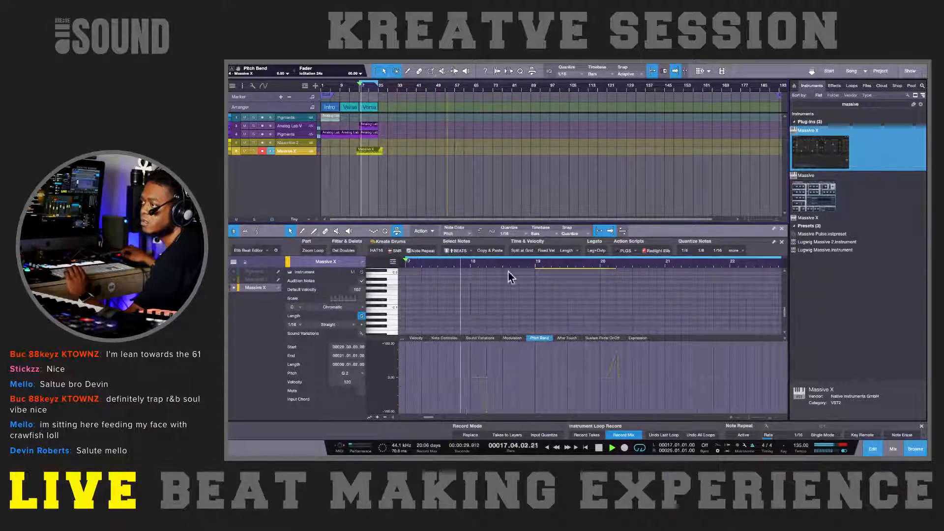
scroll(521, 278, "up", 1)
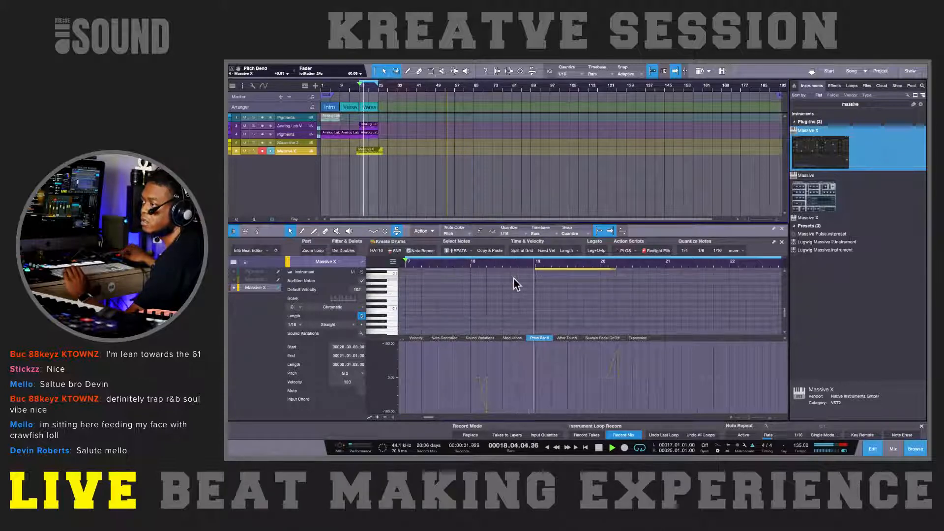
left_click(514, 279)
scroll(514, 278, "down", 3)
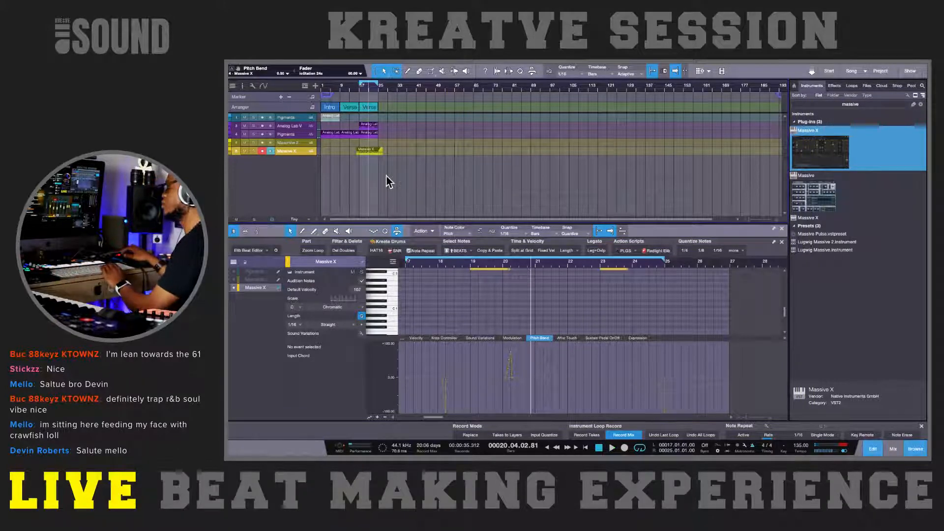
key("Home")
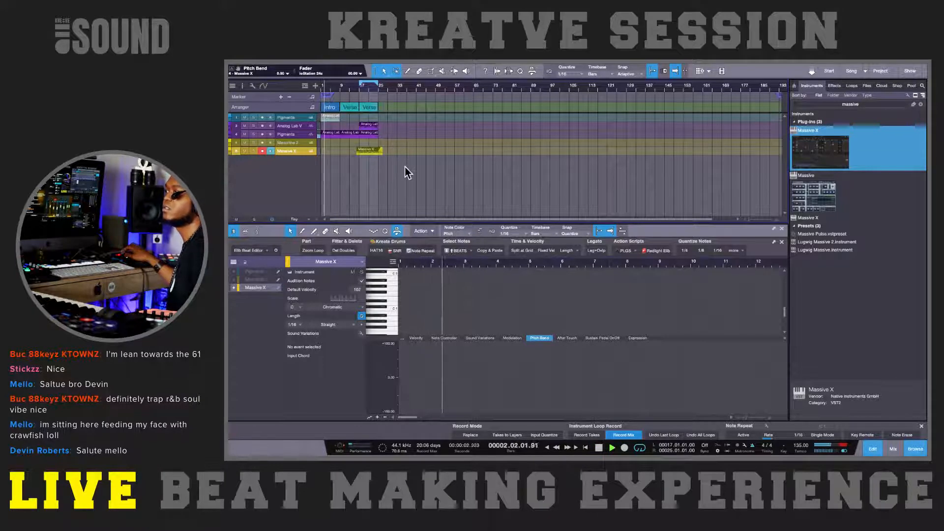
scroll(405, 167, "up", 2)
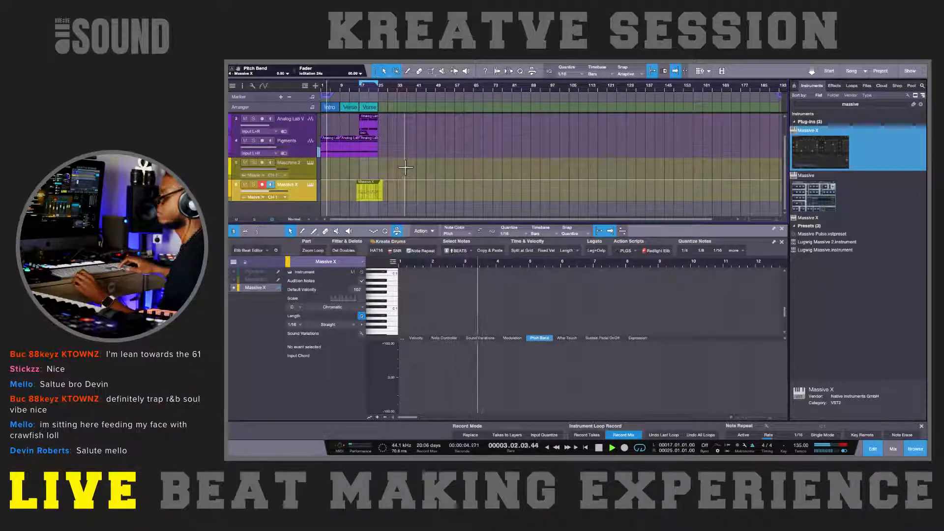
key("F3")
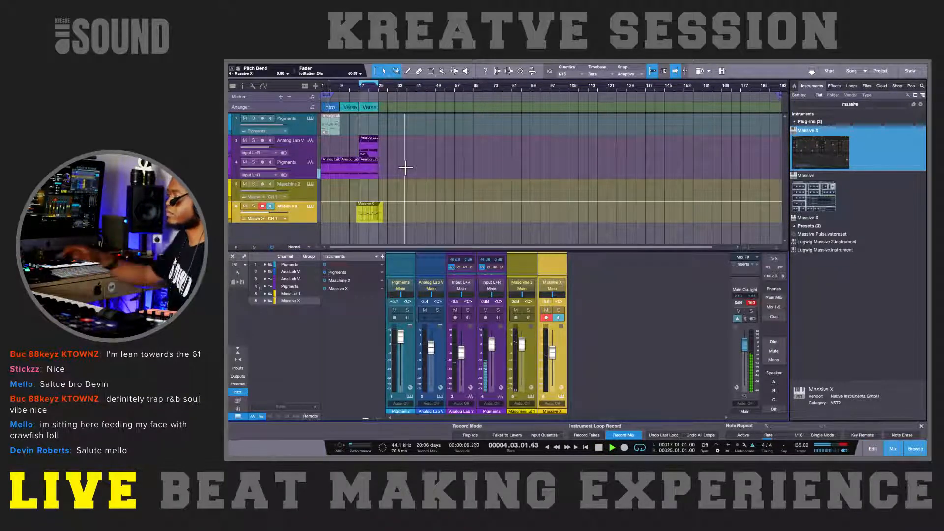
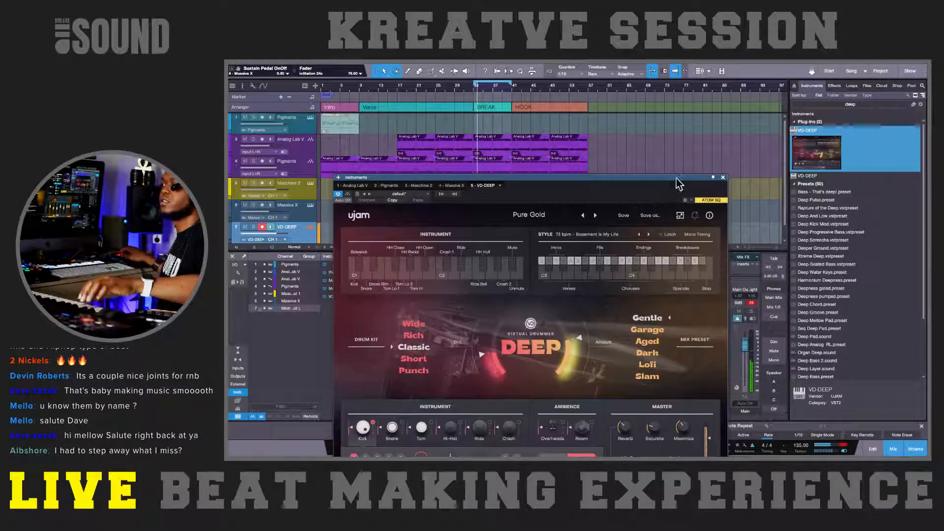
Step: Browse the Virtual Drummer Deep presets and load Cosmic
left_click(596, 216)
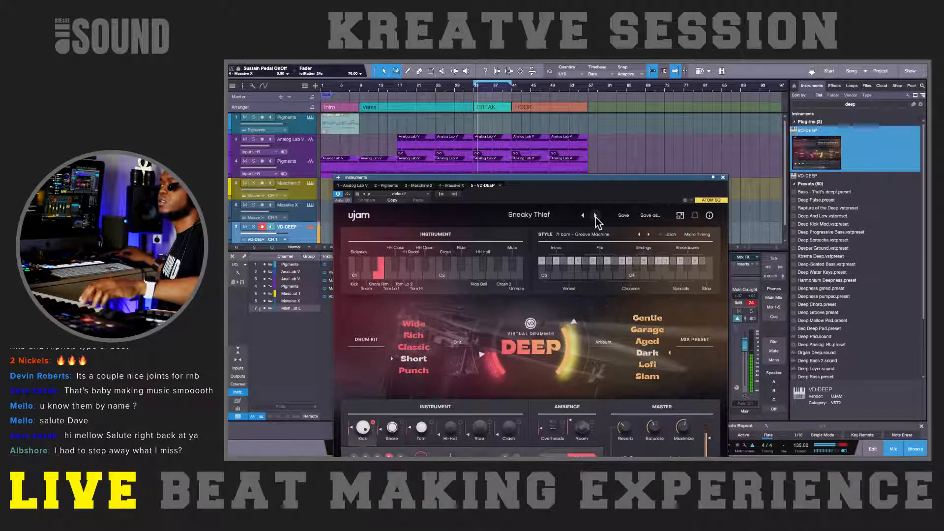
left_click(595, 215)
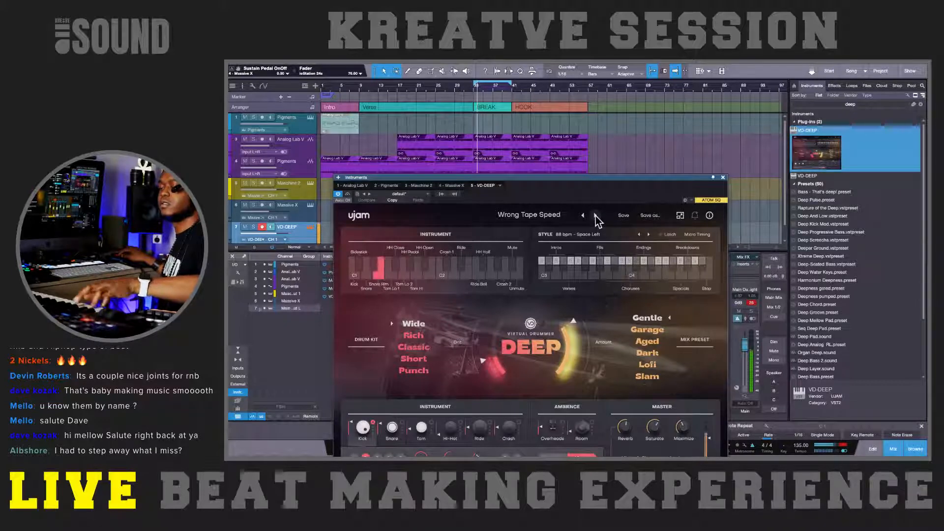
left_click(596, 216)
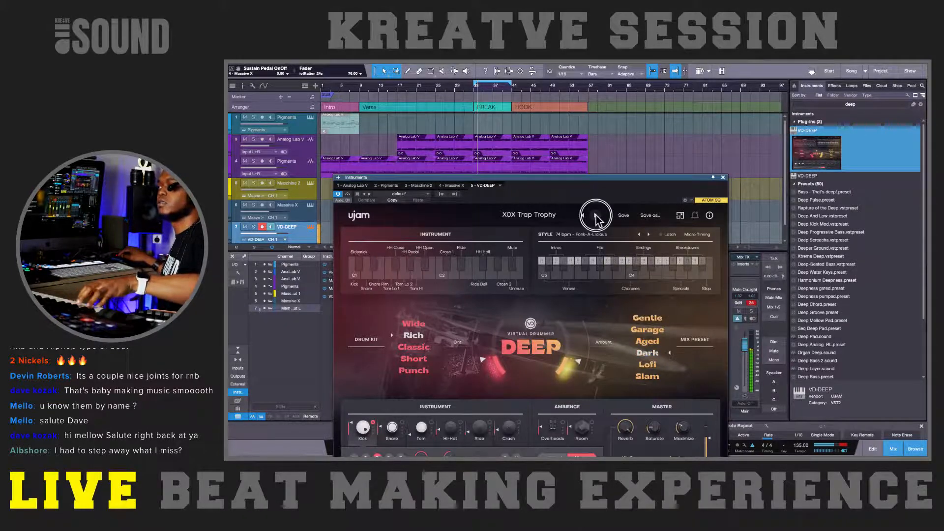
left_click(596, 217)
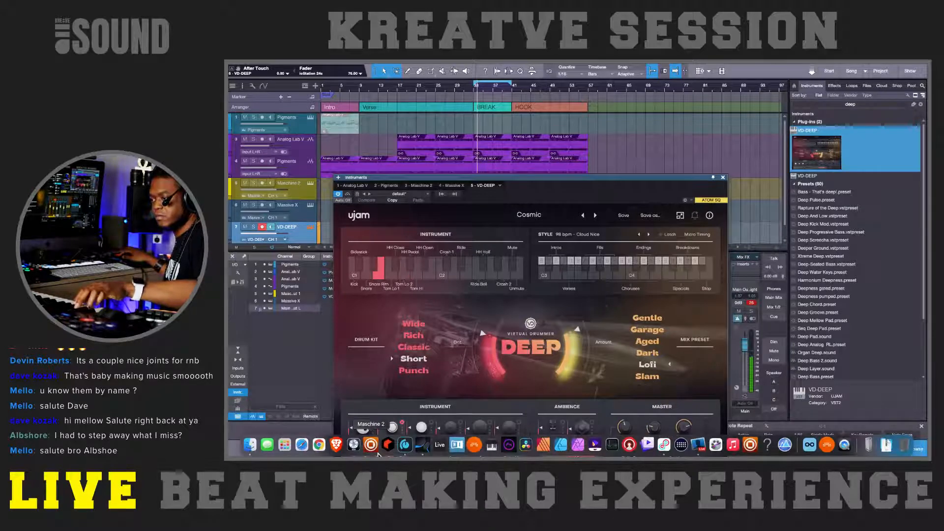
Step: Set the snare type to E and the toms type to C in the Cosmic kit
left_click_drag(378, 178, 371, 94)
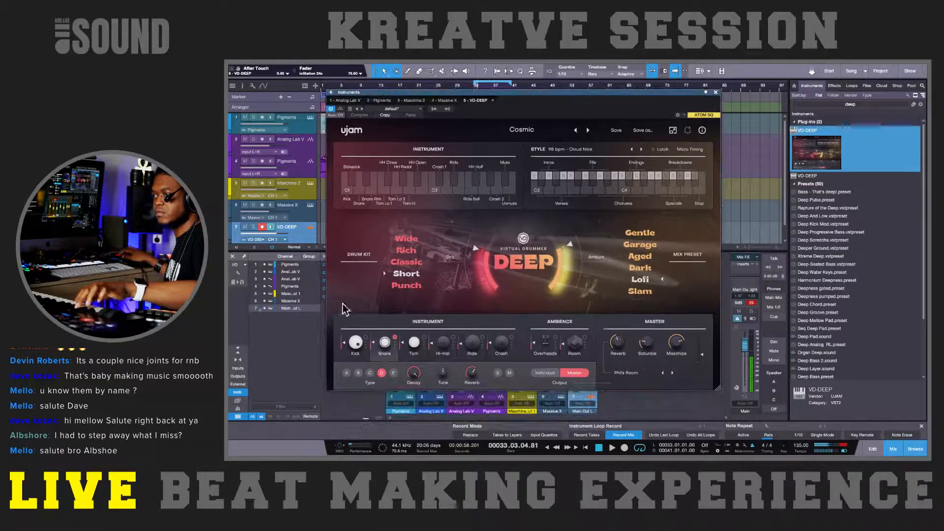
left_click(370, 373)
left_click(358, 373)
left_click(393, 373)
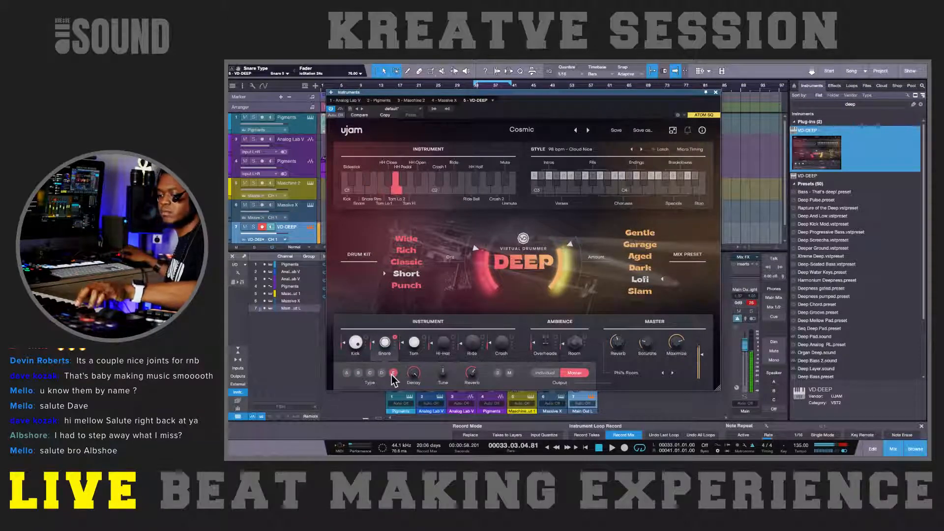
left_click(416, 353)
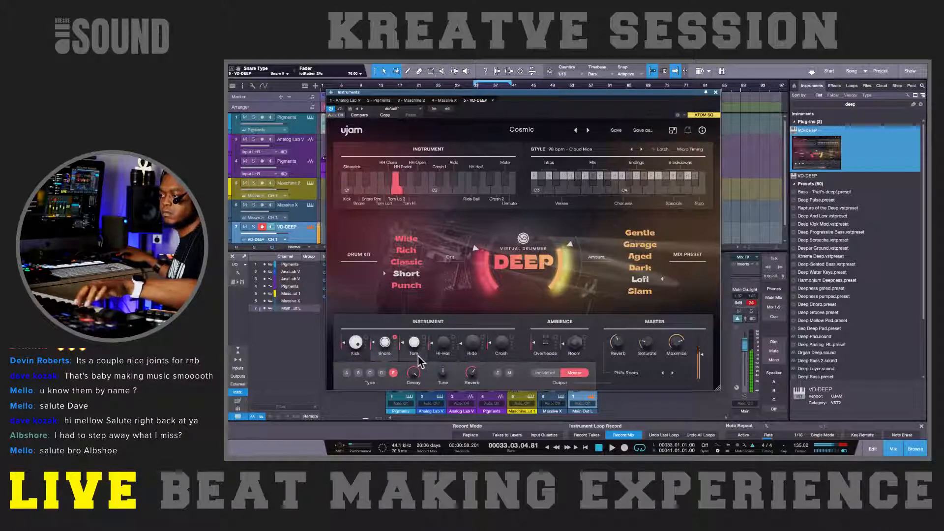
left_click(361, 373)
left_click(381, 373)
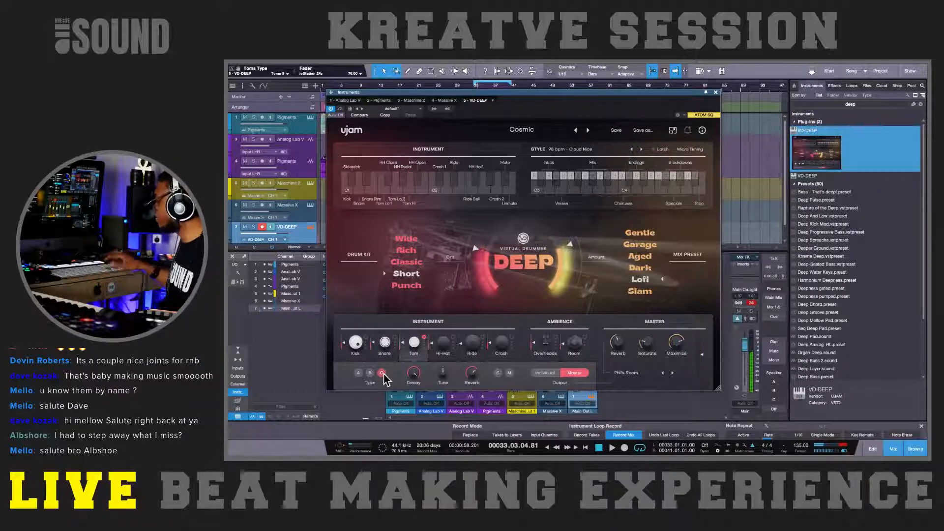
Step: Record a short VD-DEEP drum fill over the BREAK section and open the recorded part in the note editor
left_click_drag(482, 103, 495, 205)
left_click(455, 87)
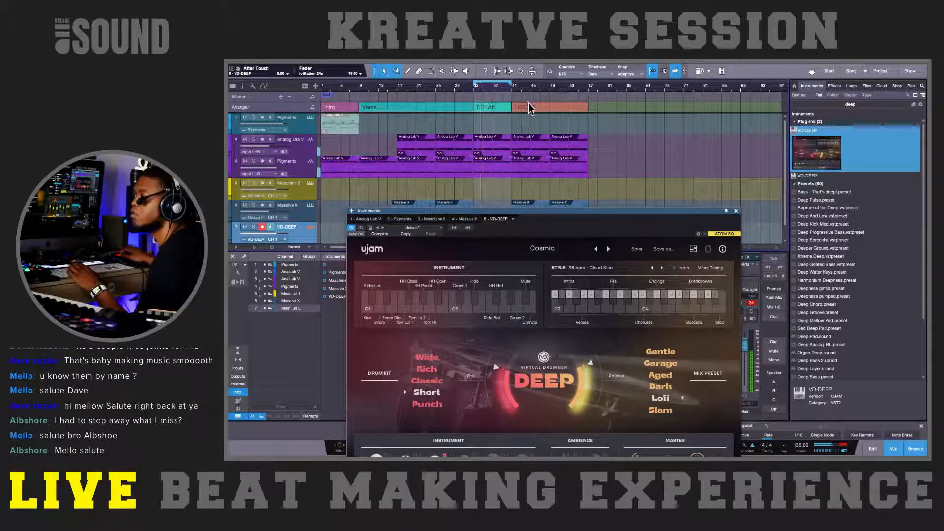
left_click_drag(580, 210, 584, 297)
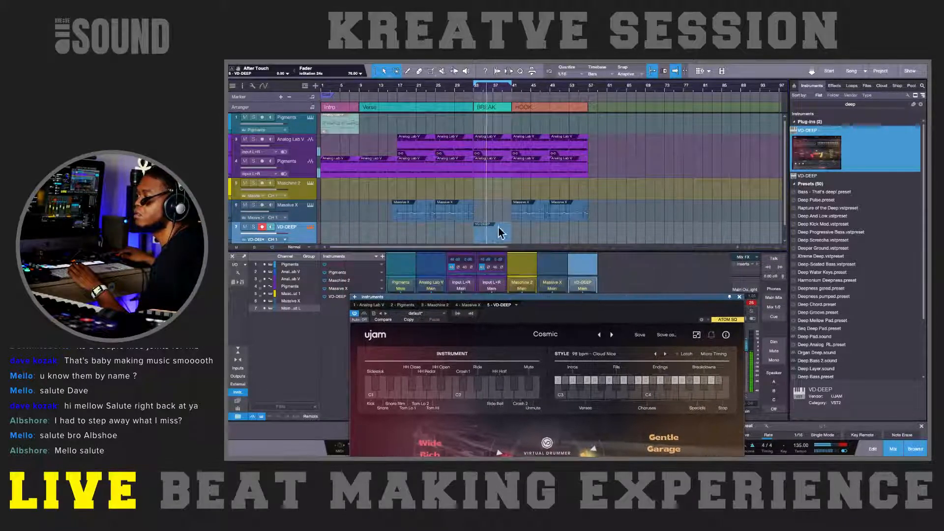
double_click(497, 234)
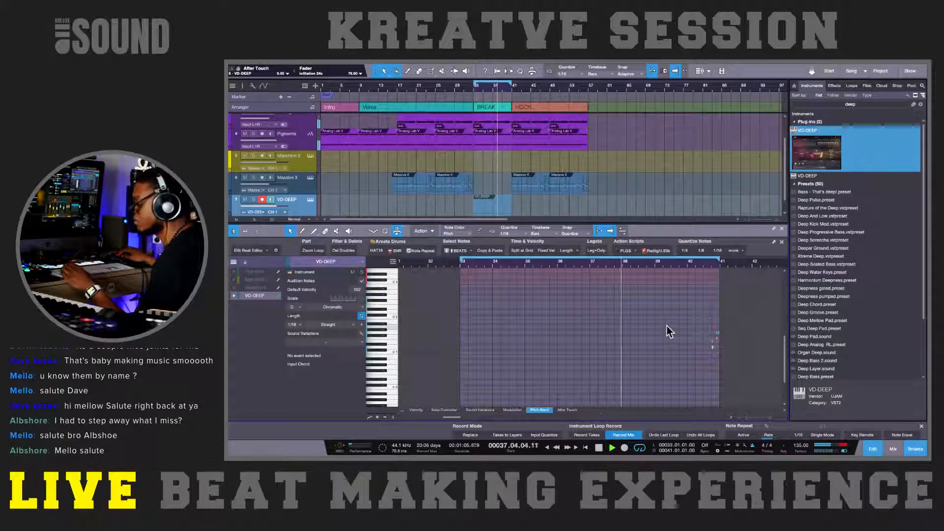
key("e")
scroll(706, 361, "right", 1)
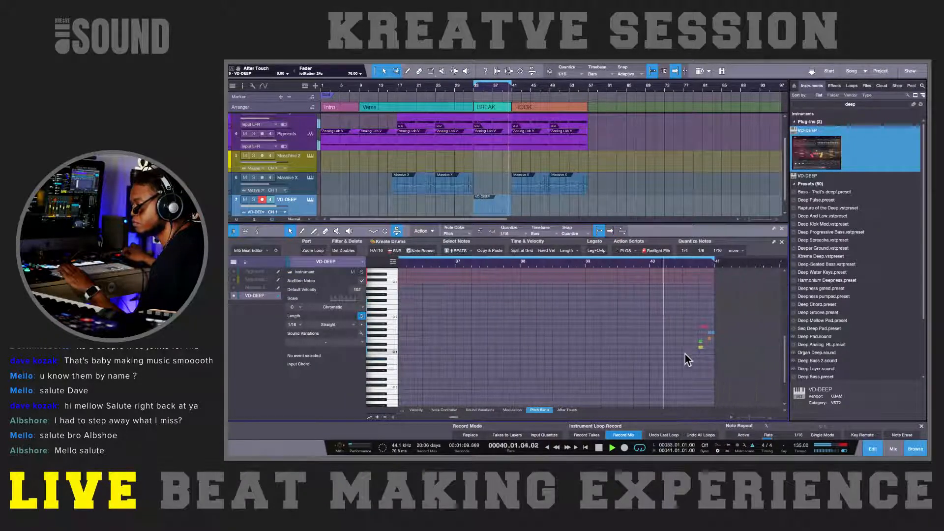
Step: Select the recorded drum hits at the end of bar 40 and remove the lowest overlapping note
key("space")
left_click_drag(674, 311, 712, 363)
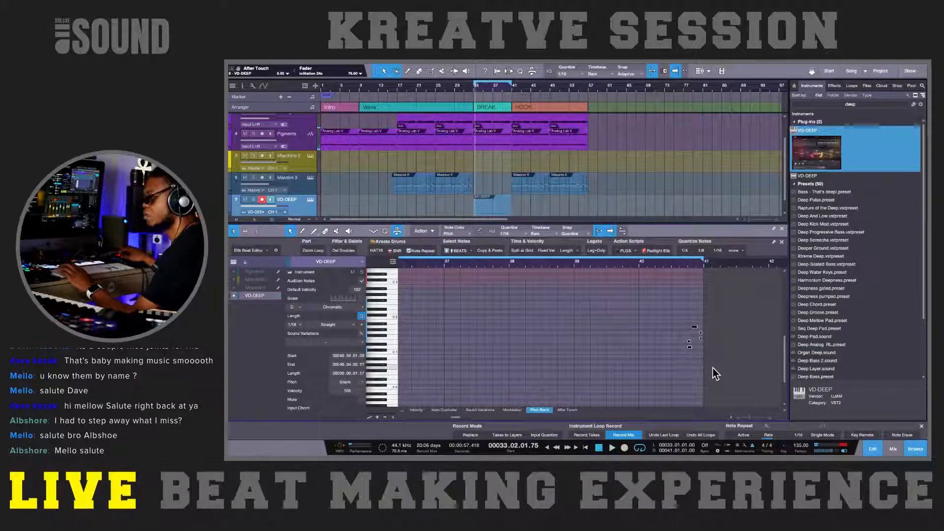
left_click(665, 267)
left_click(677, 357)
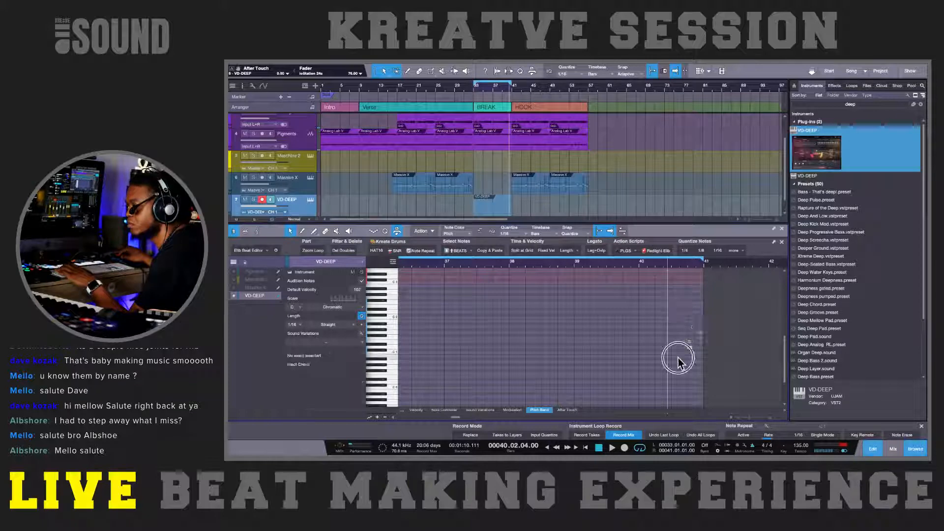
left_click(690, 346)
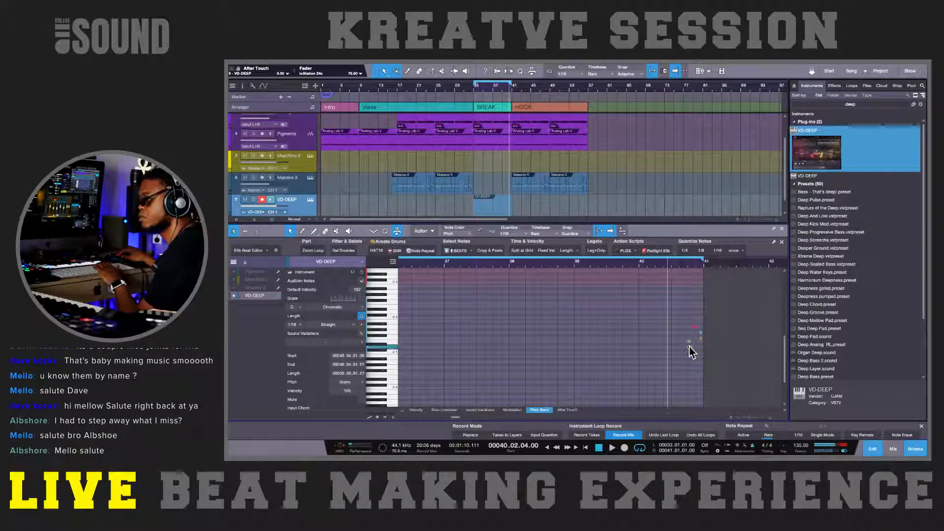
left_click(693, 330)
Step: Place the Tom Hi hit at 40.04.02 and the last hit on Tom Lo2 at 40.04.04, and play the fill
key("e")
key("e")
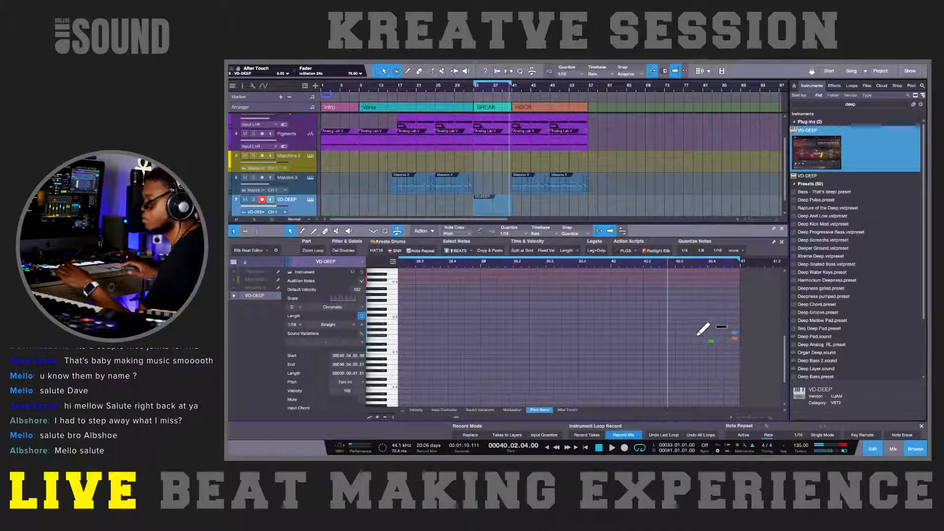
scroll(695, 335, "right", 2)
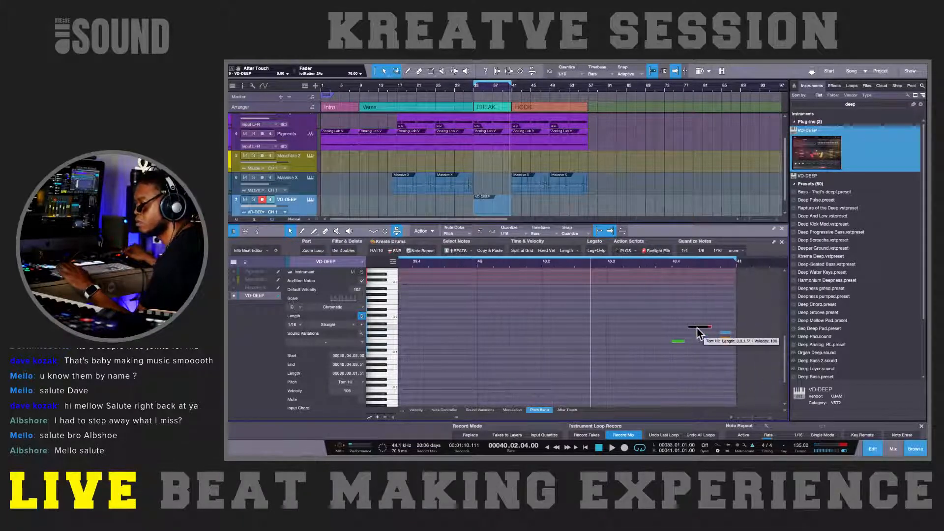
mouse_move(690, 330)
left_mouse_down()
mouse_move(681, 330)
mouse_move(702, 333)
left_mouse_up()
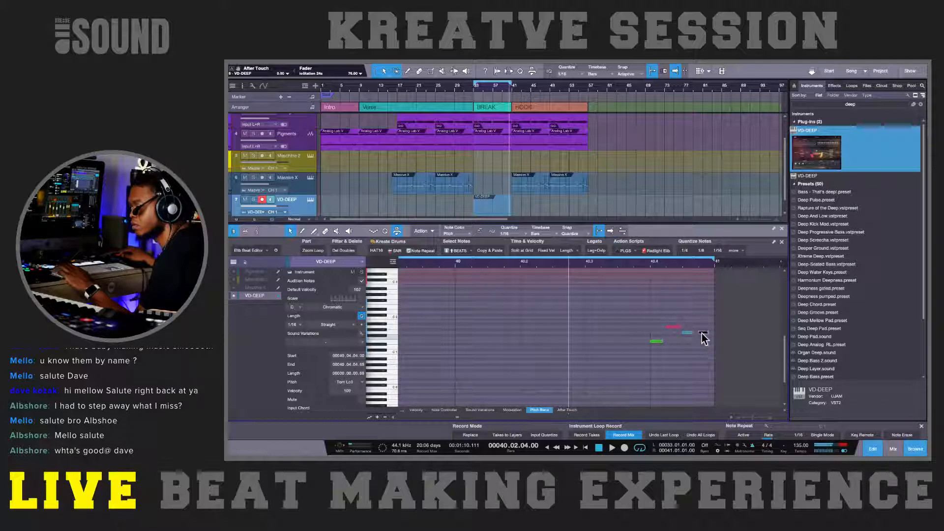
key("space")
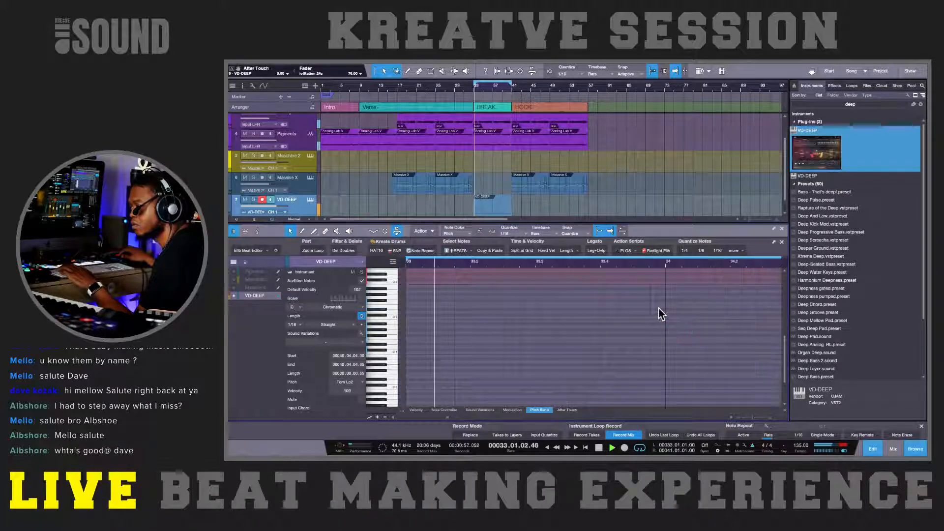
Step: Shorten the Analog Lab V and Pigments audio events in BREAK so they end slightly before the HOOK at bar 41
left_click(508, 143)
key("shift+e")
key("shift+e")
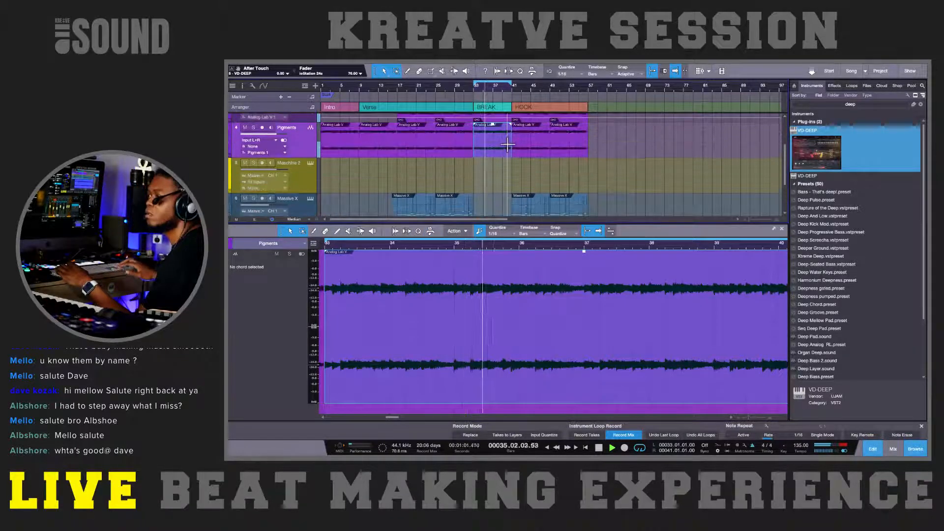
key("e")
key("e")
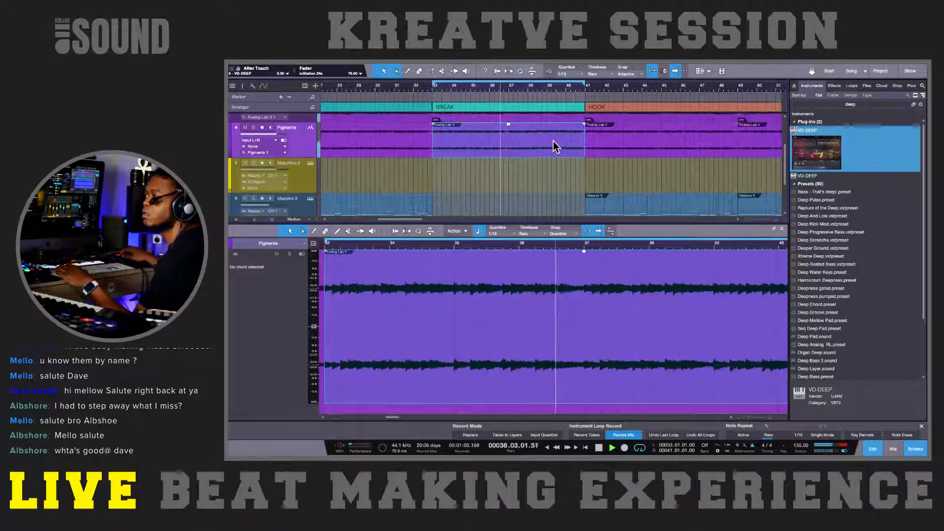
scroll(555, 142, "up", 1)
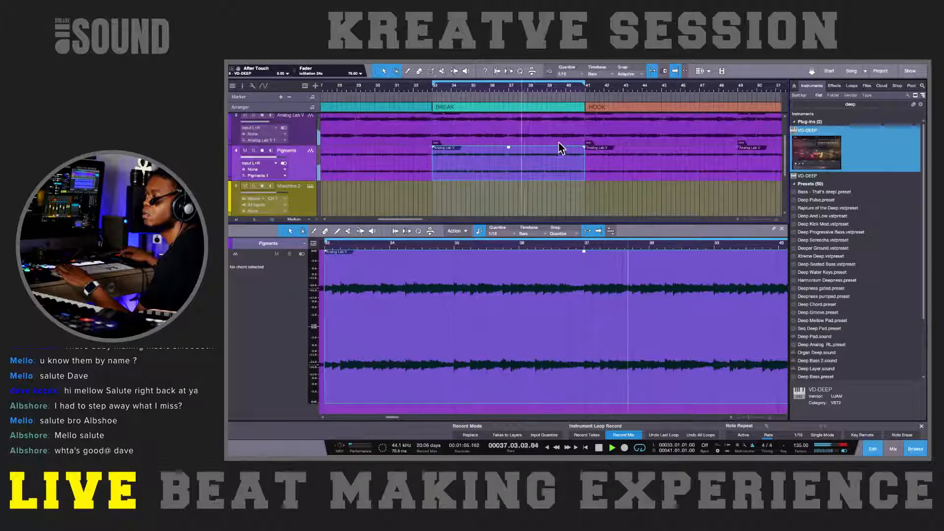
left_click(559, 140, "shift")
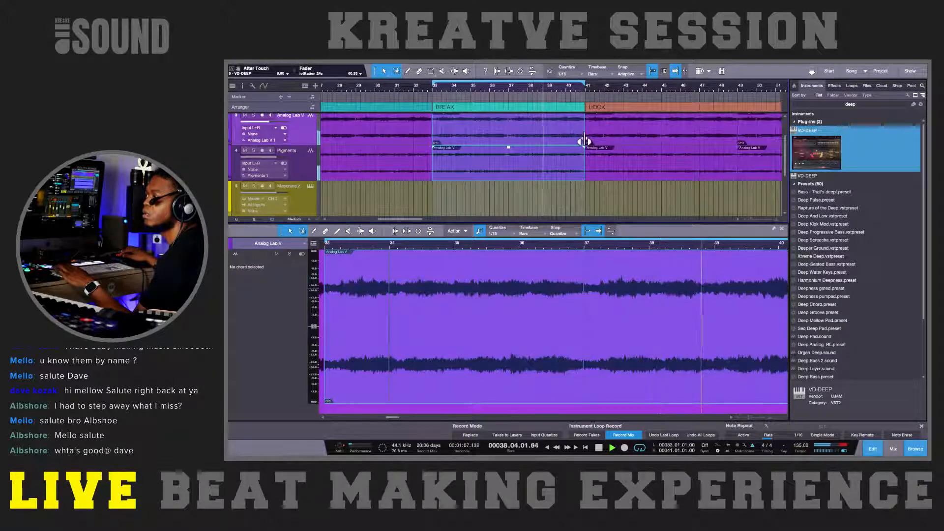
left_click_drag(582, 130, 579, 130)
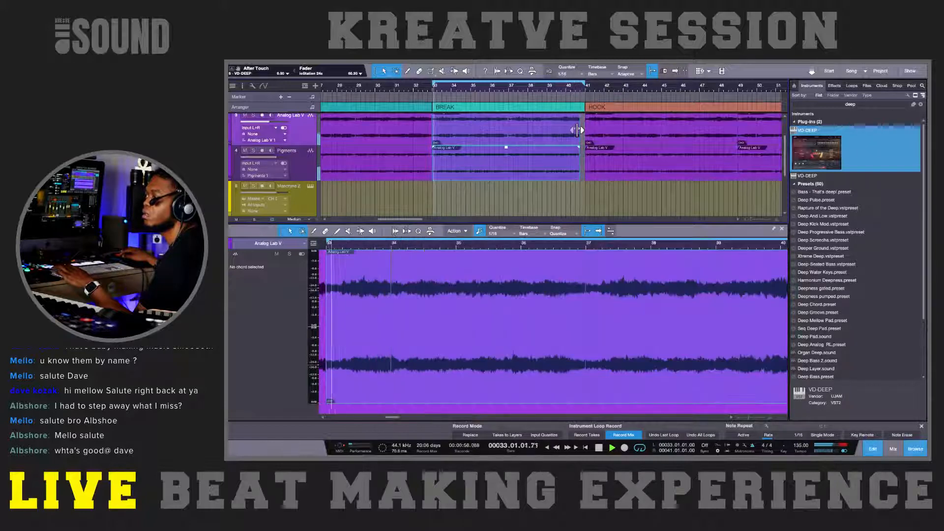
Step: Trim the start of the VD-DEEP part to about bar 39, audition the gap before the HOOK, and hide the editor
scroll(578, 173, "down", 3)
left_click(434, 193)
left_click_drag(433, 193, 548, 181)
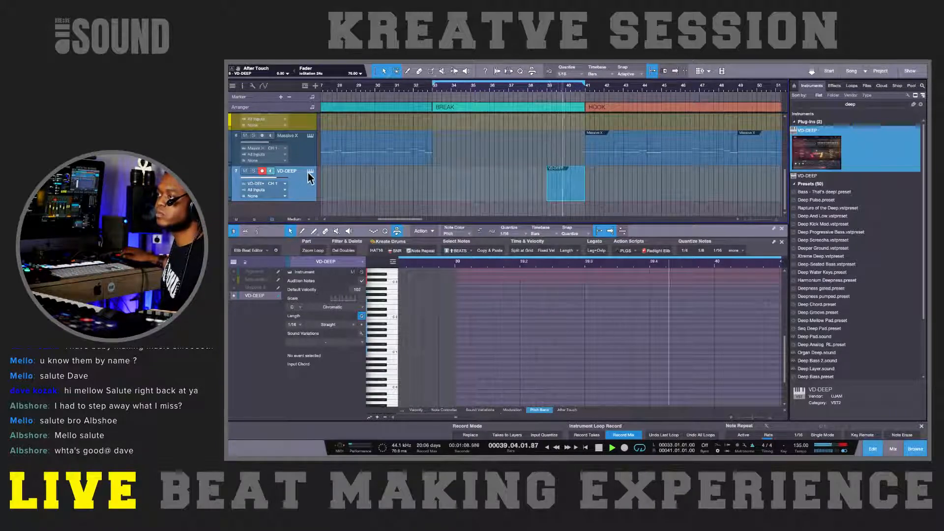
scroll(308, 170, "up", 2)
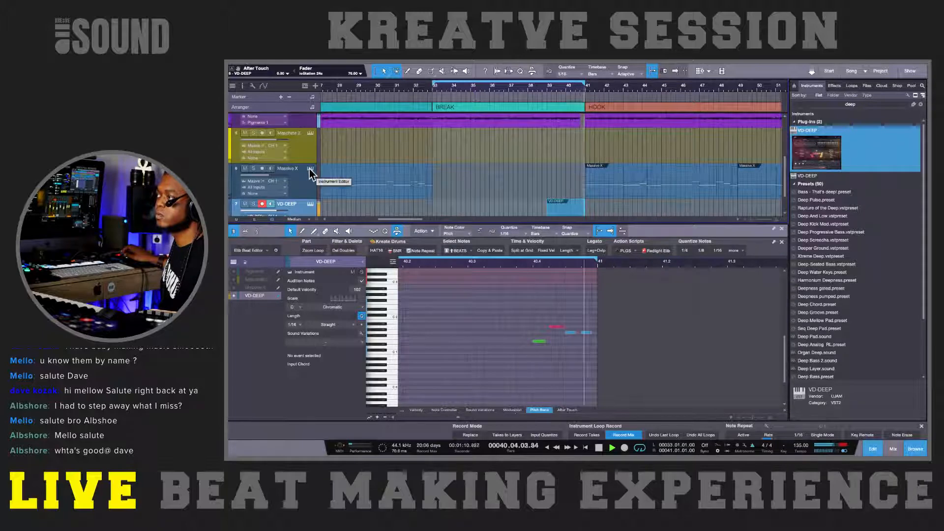
scroll(309, 169, "up", 3)
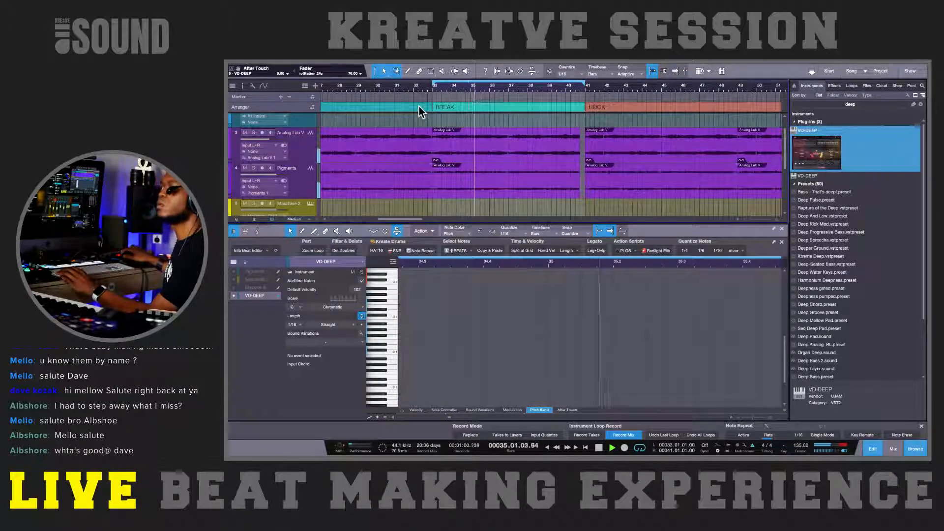
key("F3")
key("F3")
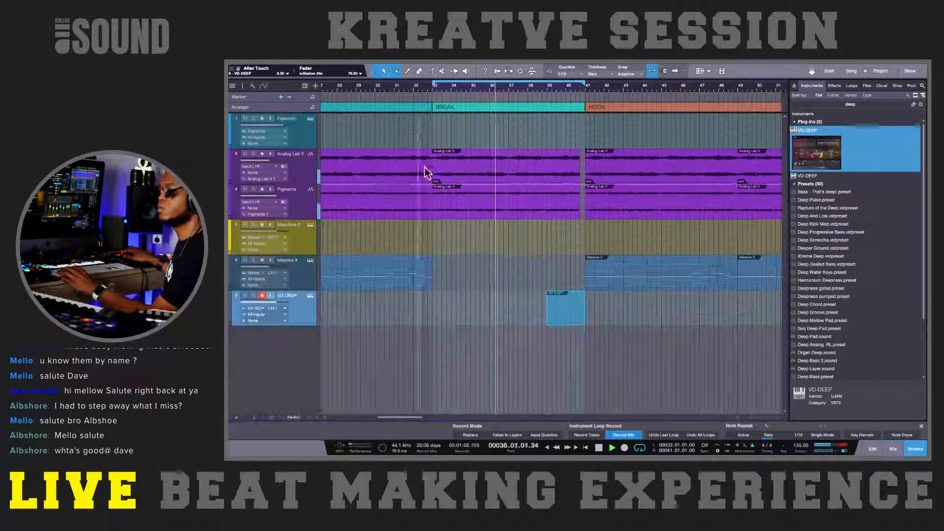
Step: Show the macro toolbar, add RedlightDist to the VD-DEEP channel with its macro, and close the effect window
left_click(531, 71)
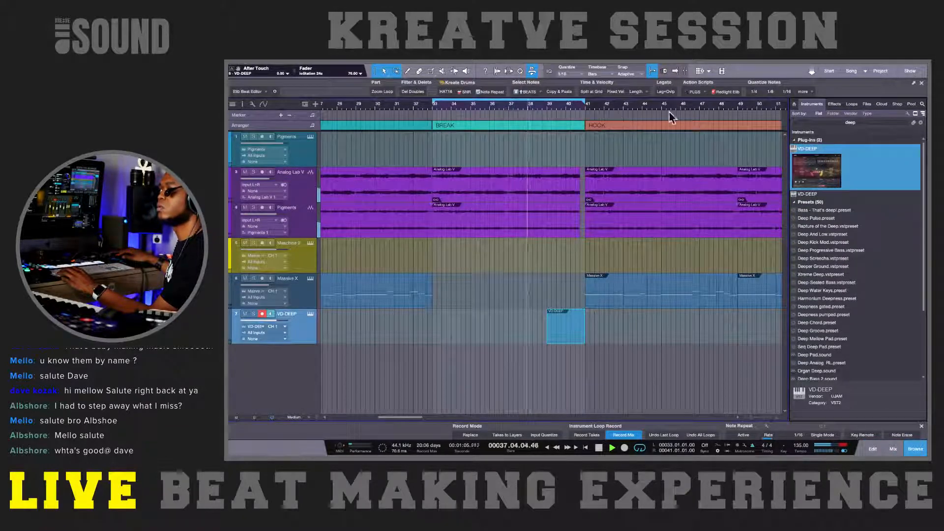
left_click(722, 93)
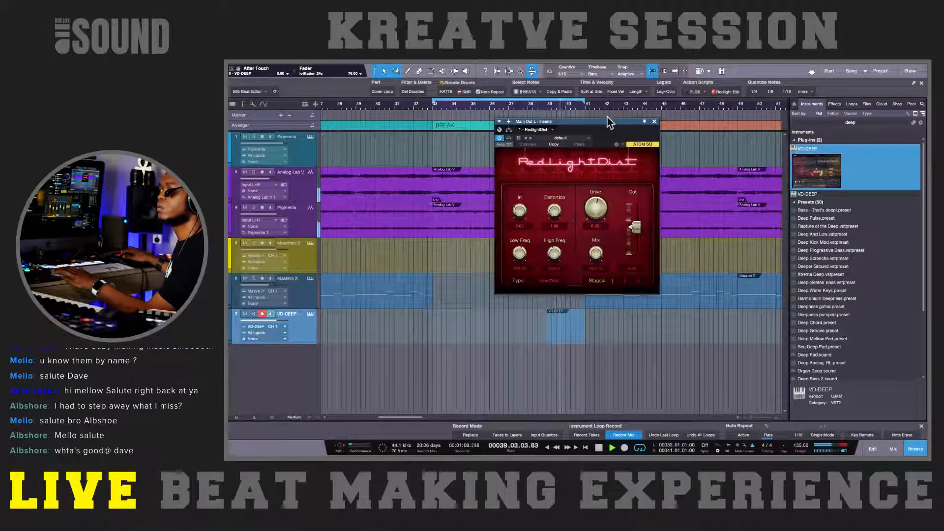
left_click_drag(607, 120, 565, 126)
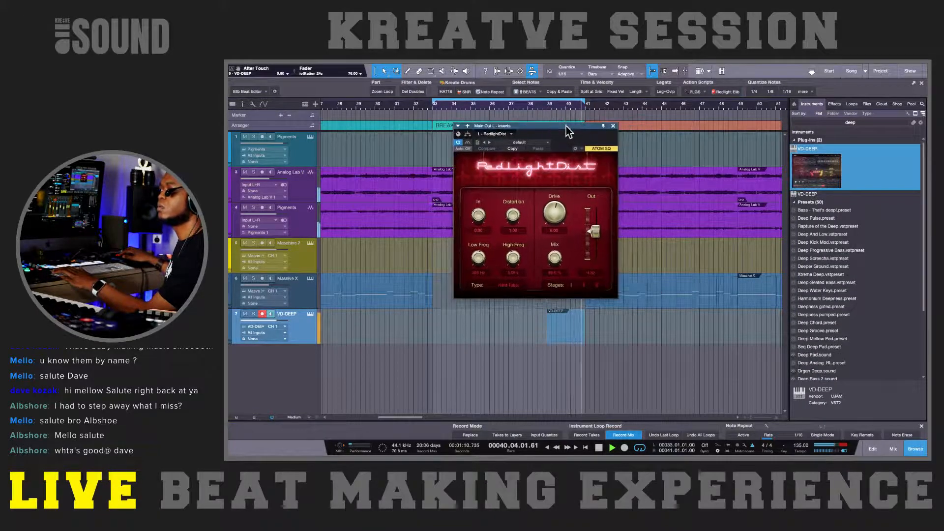
left_click(613, 126)
Step: Set the loop range over the HOOK from bar 41 to 57 and select both Massive X parts in it
scroll(616, 144, "down", 2)
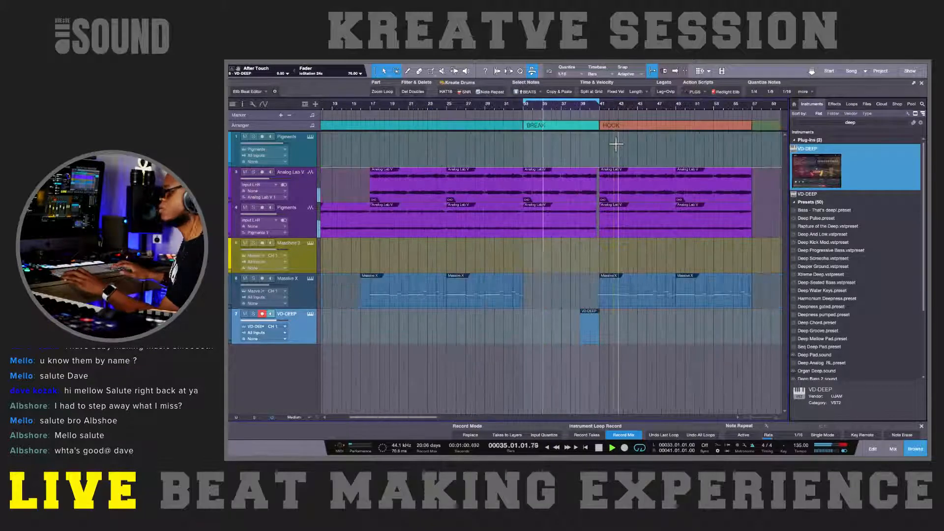
scroll(616, 144, "right", 3)
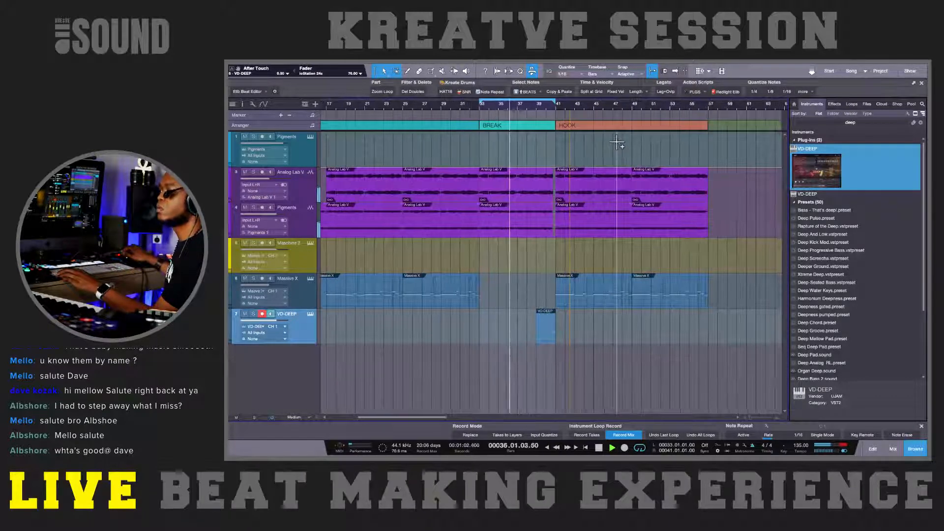
scroll(618, 140, "right", 1)
left_click_drag(537, 102, 685, 101)
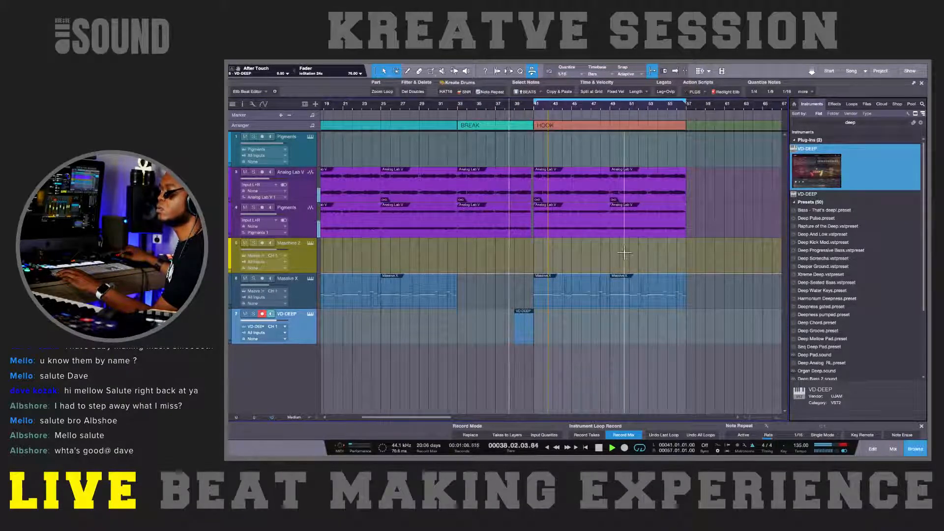
left_click_drag(522, 295, 697, 273)
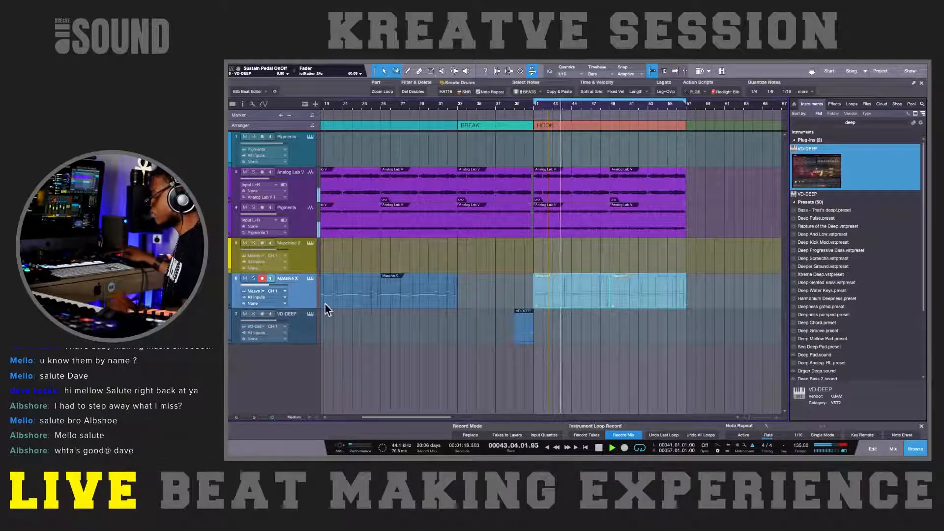
Step: In Maschine 2, delete all Clap Money and Snap Champagne notes from the Champagne Kit pattern under the HOOK
left_click(310, 314)
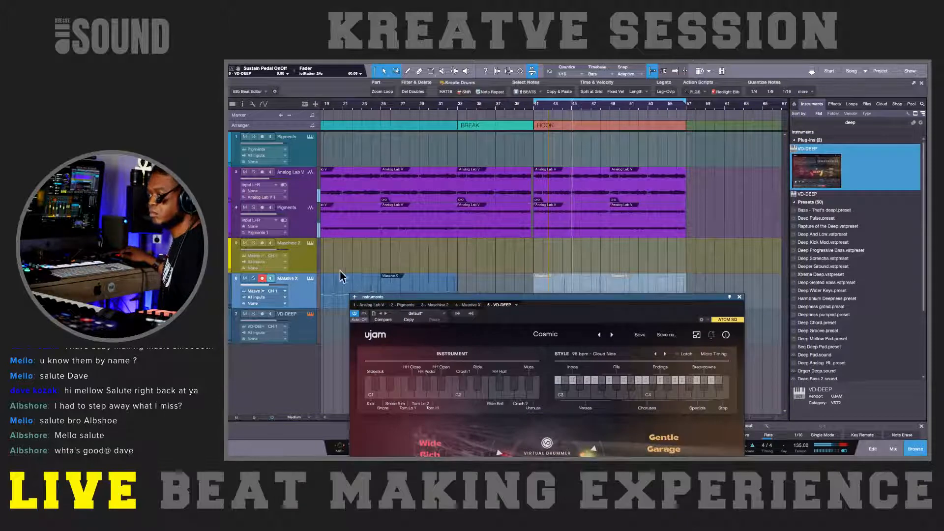
left_click(311, 243)
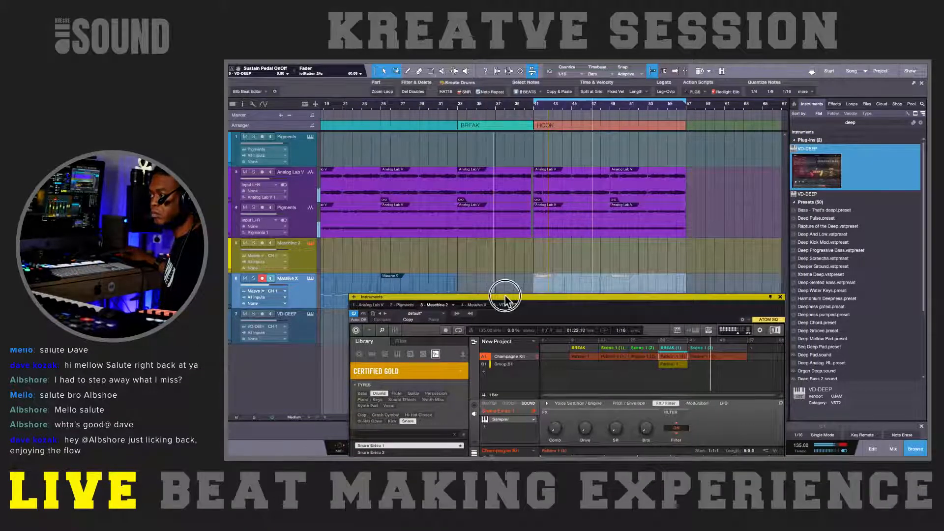
left_click_drag(506, 296, 421, 169)
left_click(622, 229)
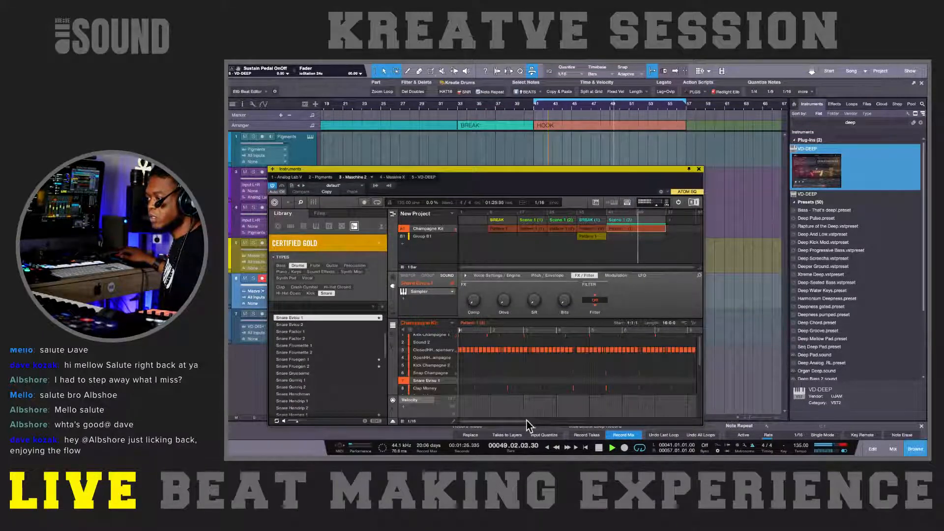
left_click_drag(531, 421, 666, 413)
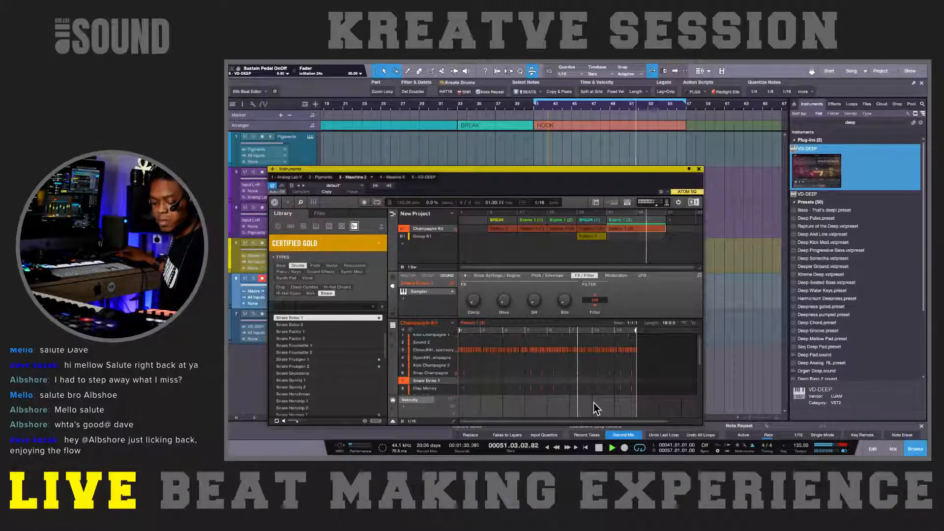
left_click_drag(646, 385, 451, 364)
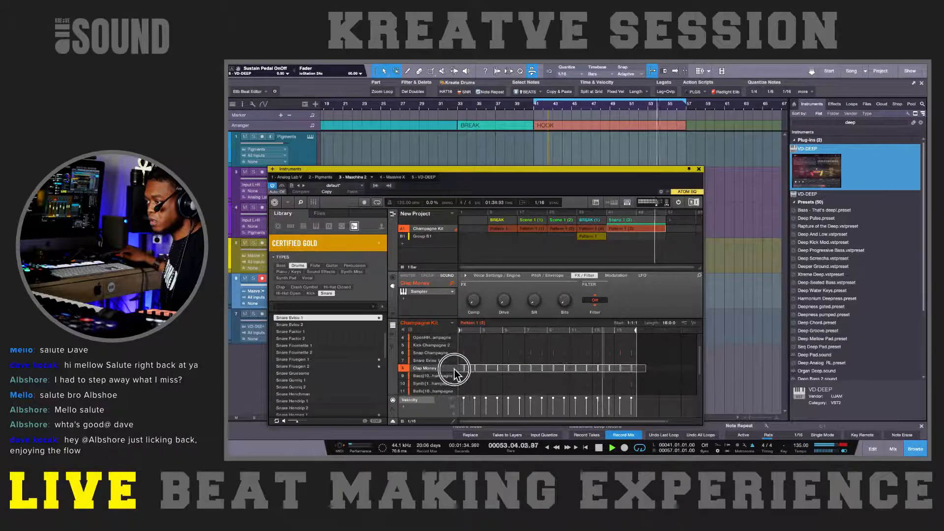
key("Delete")
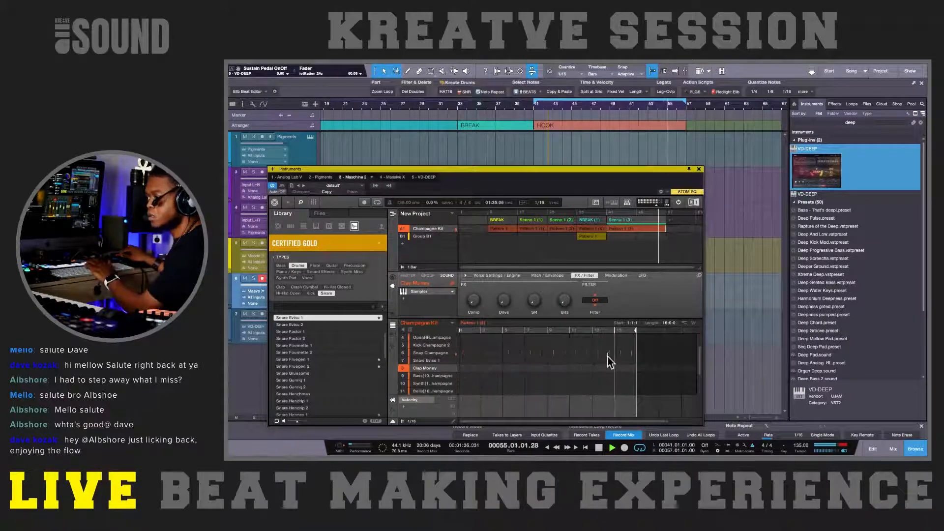
left_click_drag(649, 354, 417, 362)
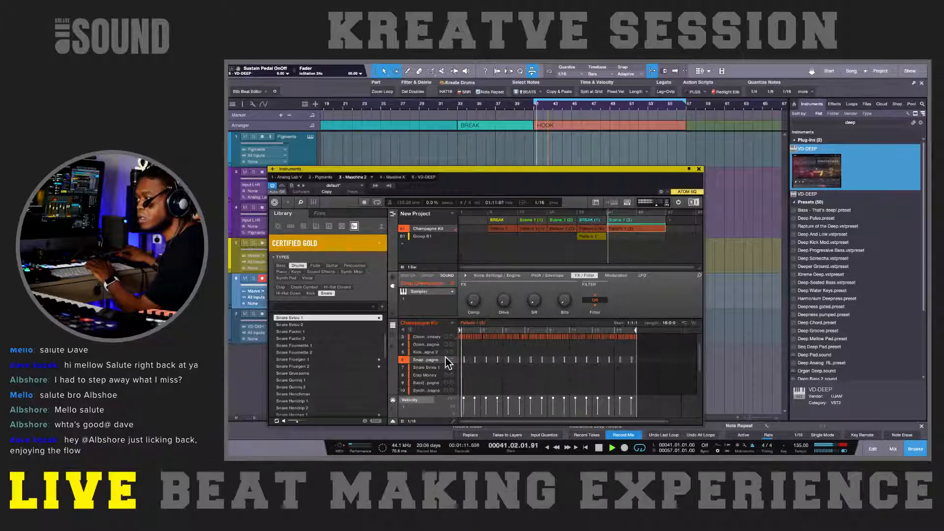
key("Delete")
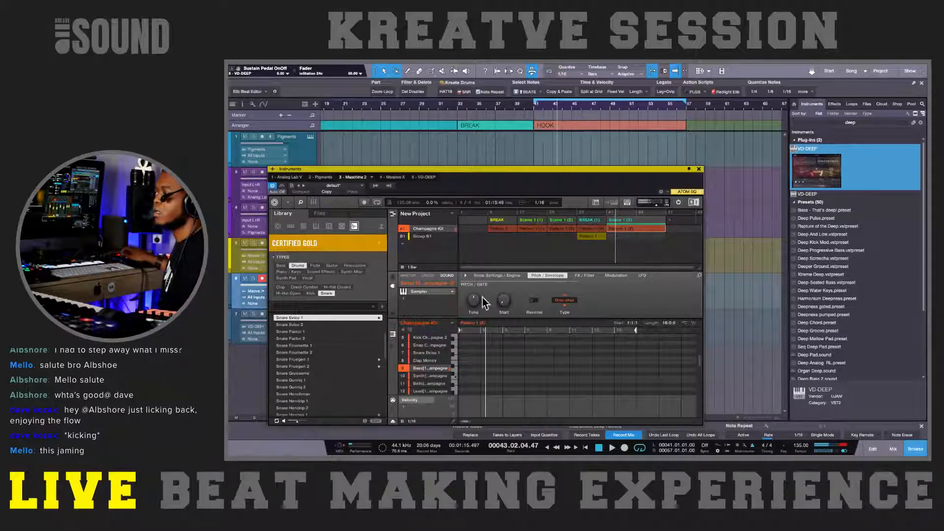
Step: Add one Champagne bass note at the start of the HOOK pattern, lengthen it and show its pitch in the keyboard view
left_click_drag(406, 168, 560, 154)
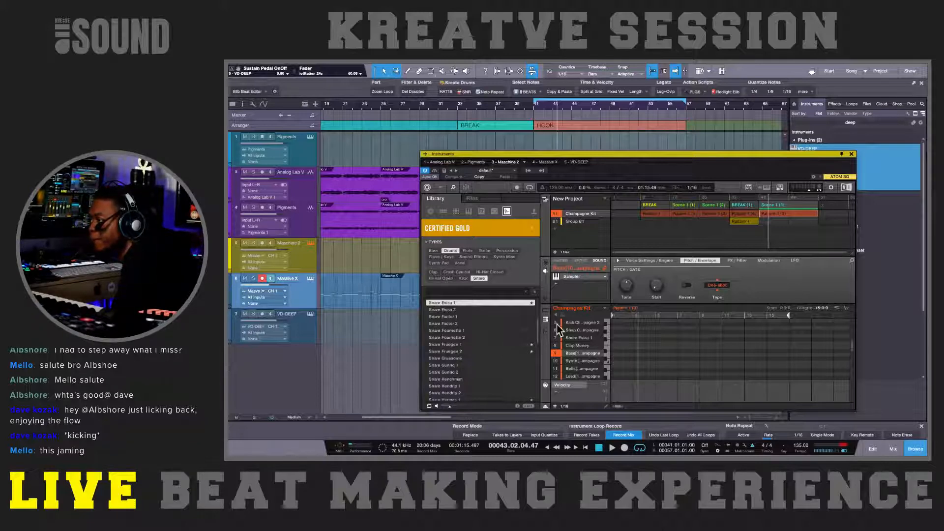
left_click(544, 309)
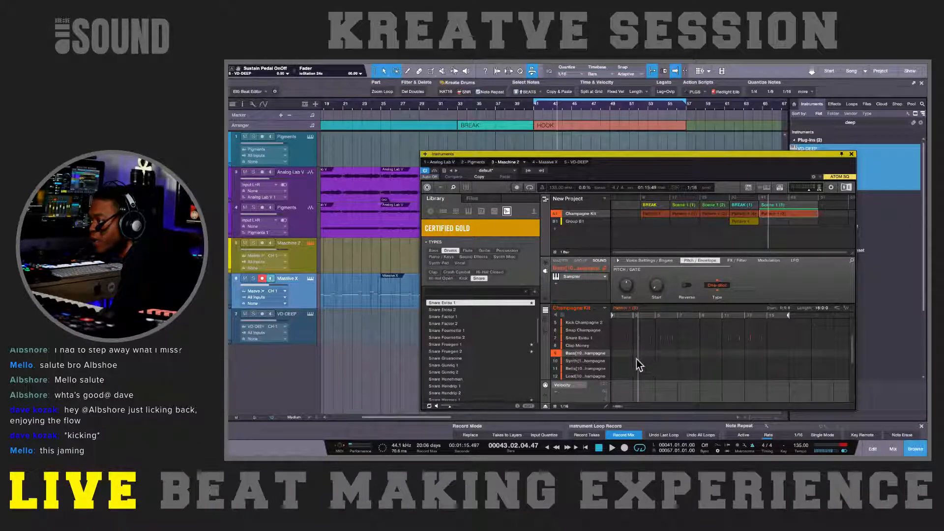
left_click(613, 353)
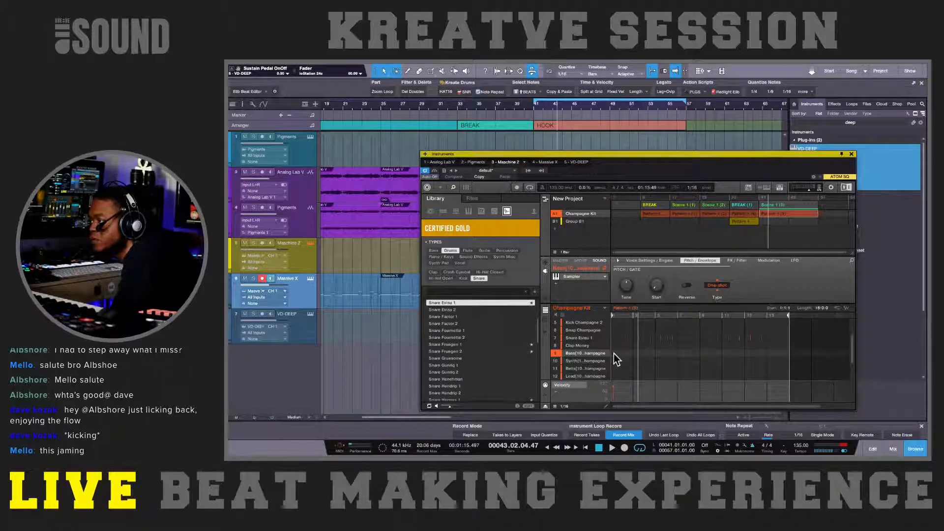
left_click(614, 354)
left_click(613, 353)
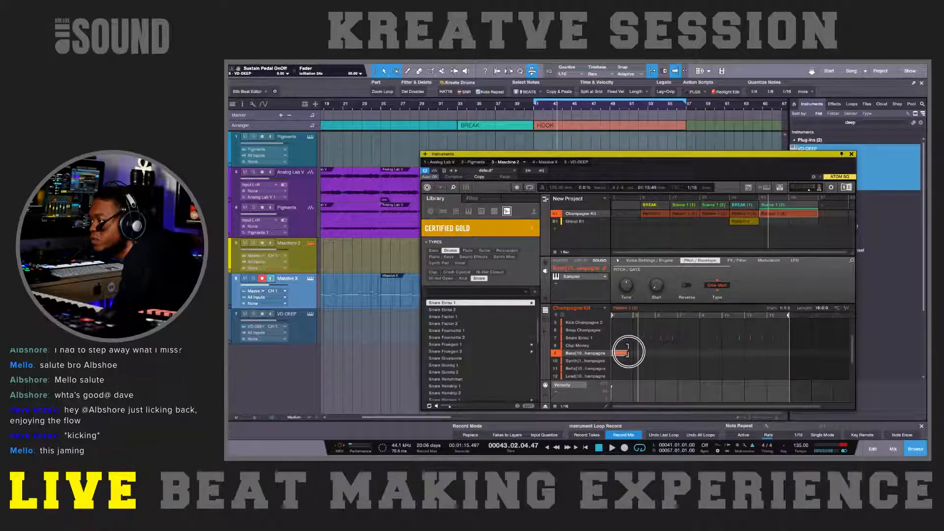
left_click(546, 312)
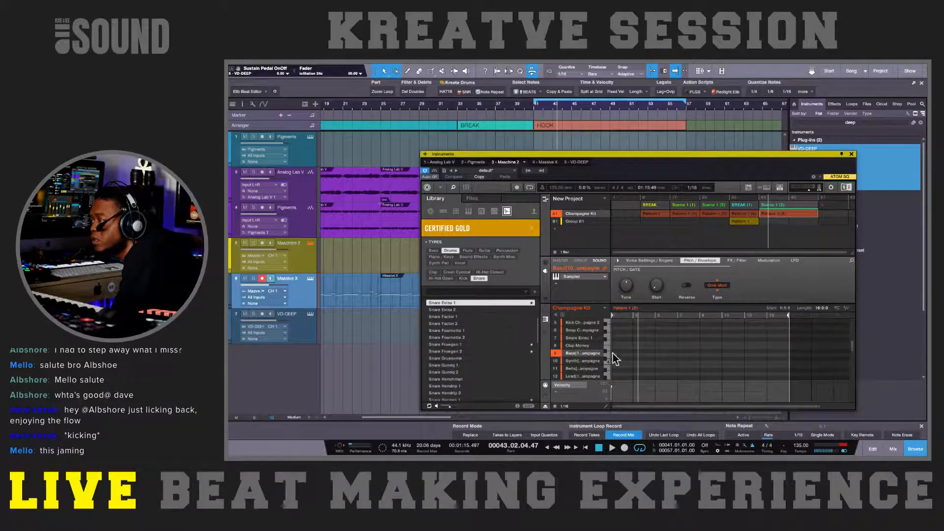
Step: Move the bass note slightly lower in pitch and audition it against the start of the HOOK
scroll(635, 348, "down", 4)
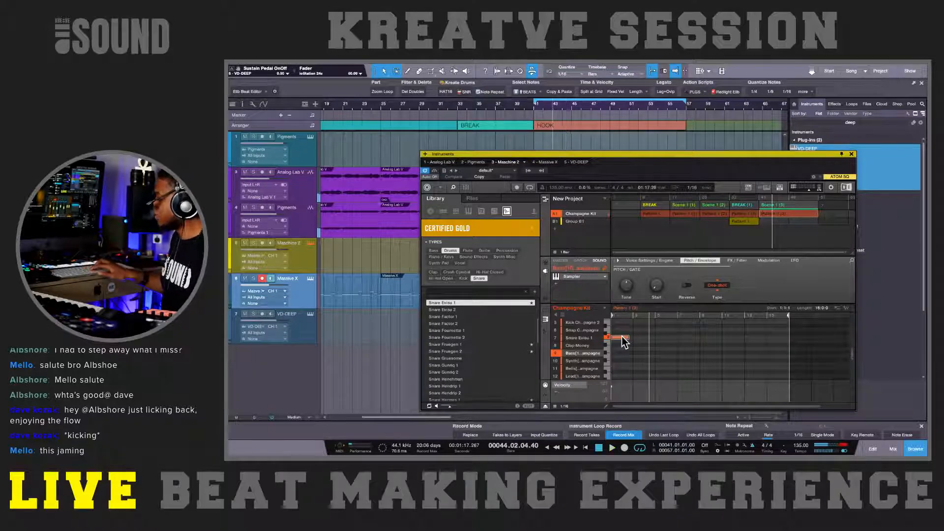
key("space")
key("space")
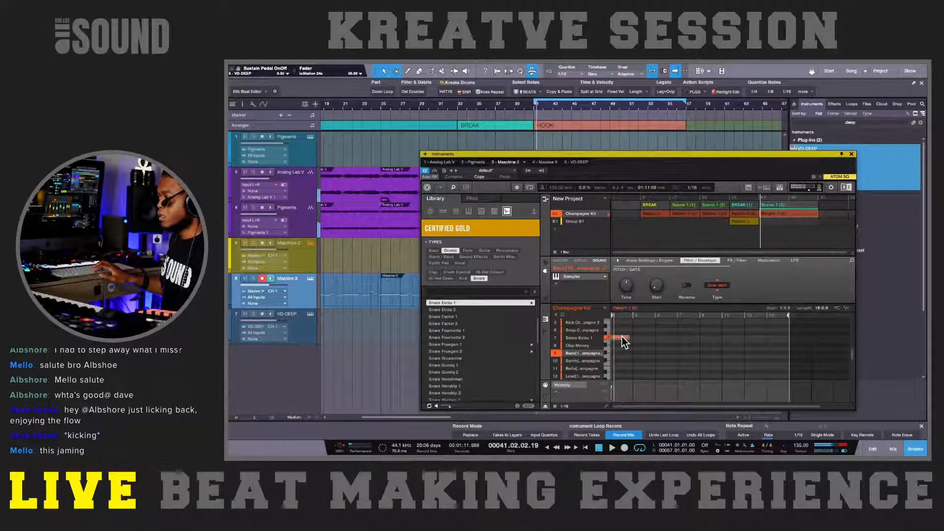
left_click_drag(625, 341, 617, 348)
key("space")
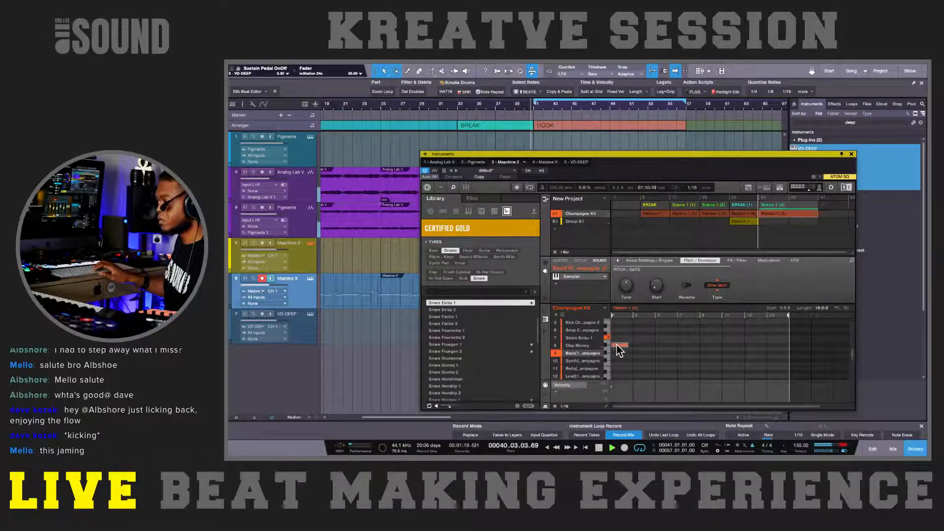
key("space")
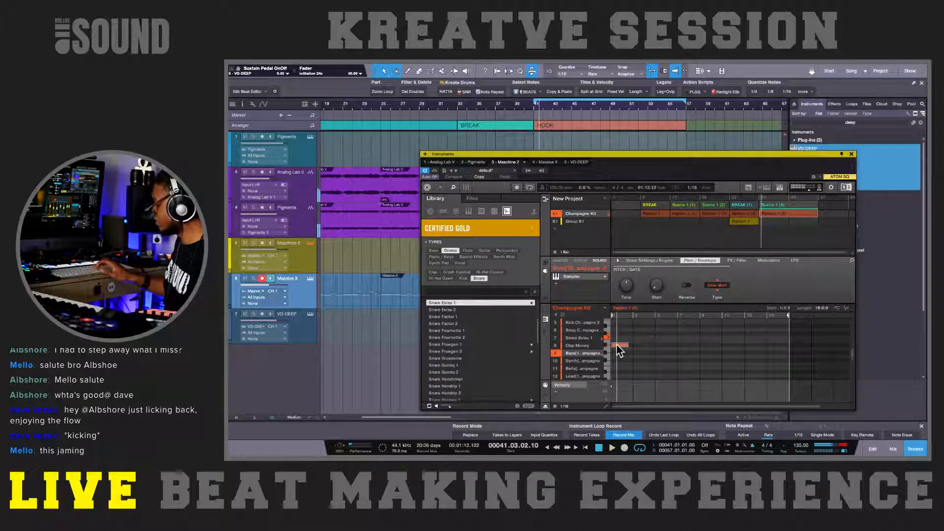
Step: Transpose the Champagne bass note again and play the HOOK loop to check its tuning
key("Page_Down")
key("Page_Down")
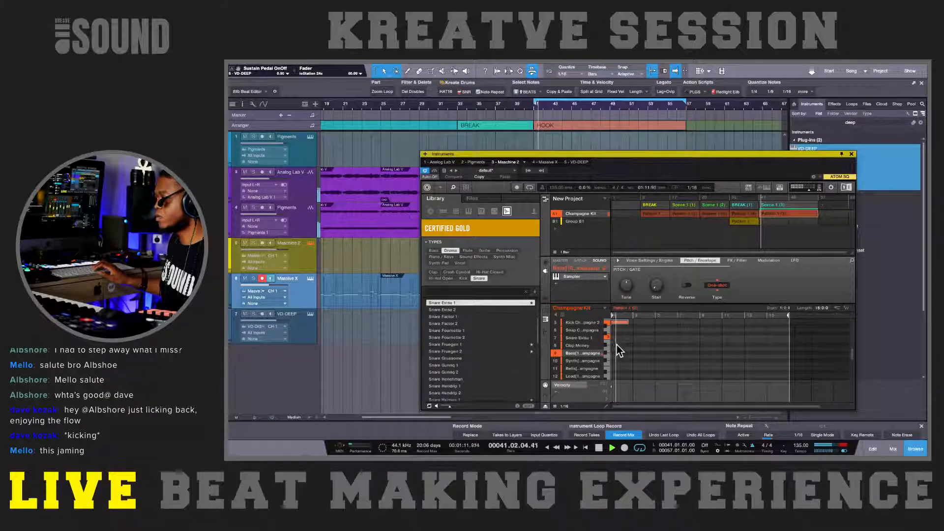
key("space")
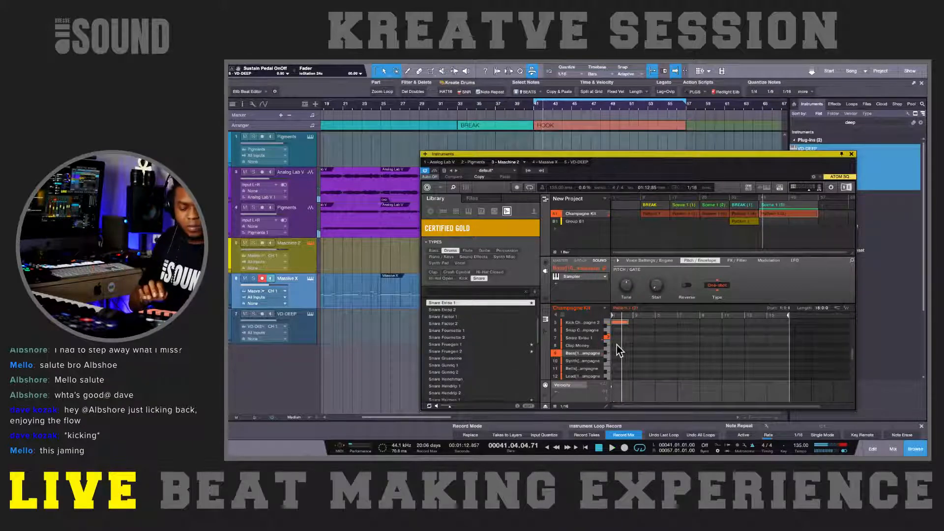
key("shift+Down")
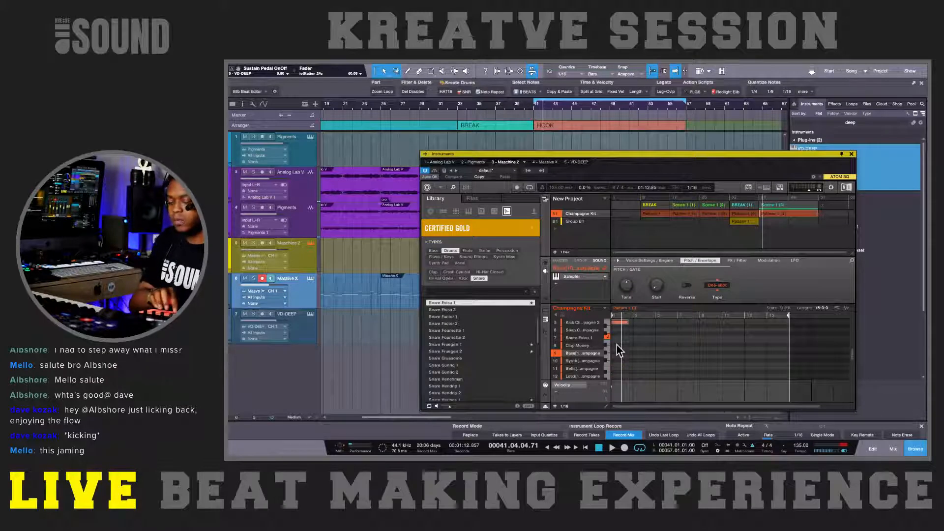
key("Down")
key("KP_Subtract")
key("space")
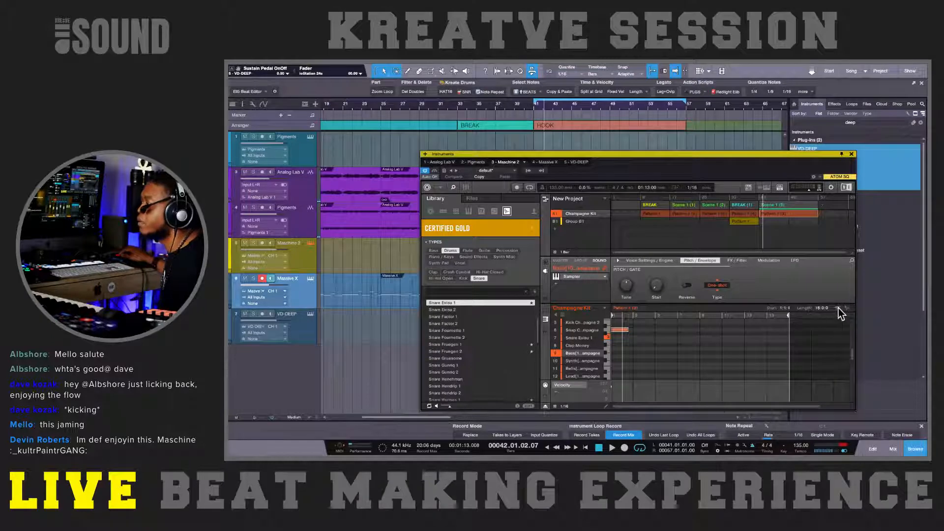
Step: Export the bass pattern as audio onto a new track at about bar 23, delete the Maschine bass note and close the window
left_click_drag(845, 310, 378, 368)
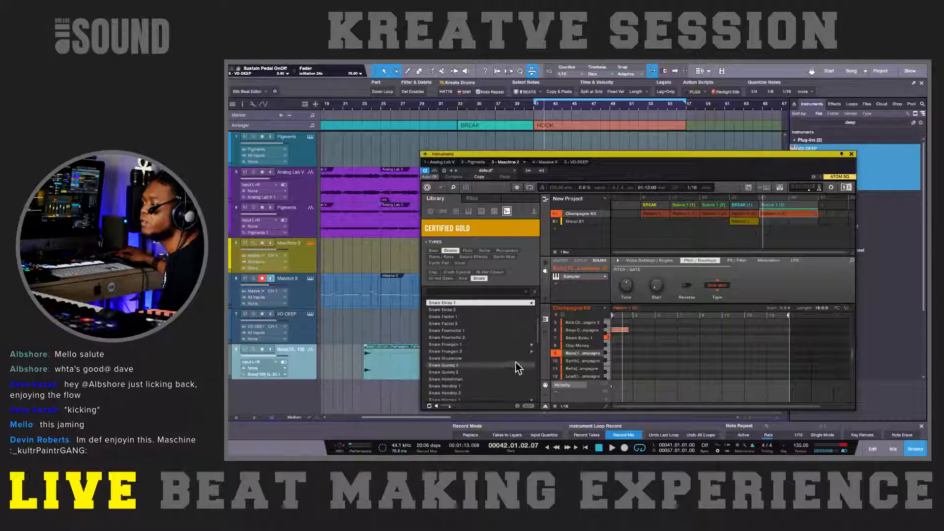
left_click(623, 330)
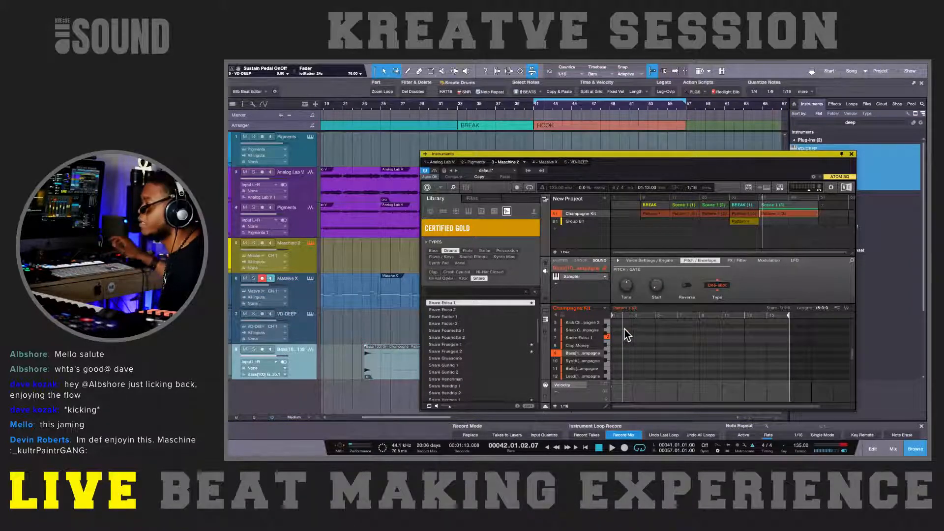
left_click_drag(520, 155, 505, 168)
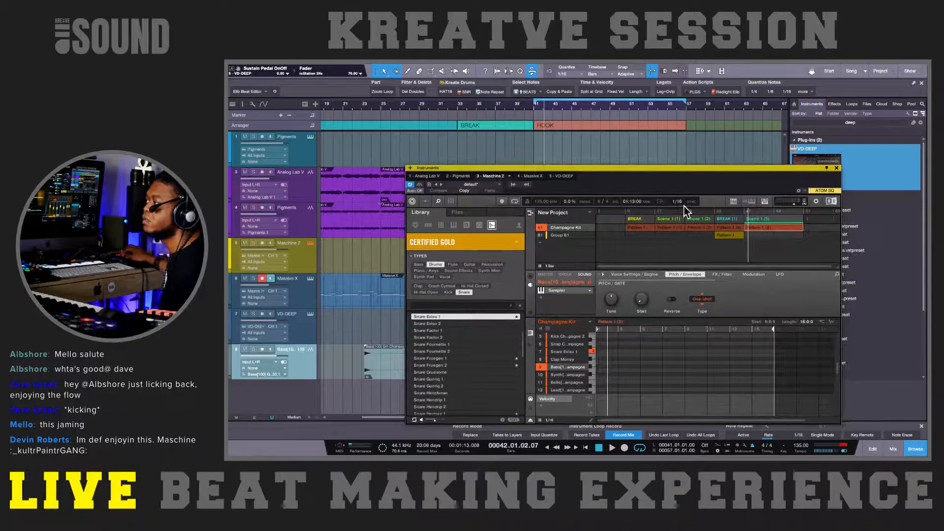
left_click(836, 168)
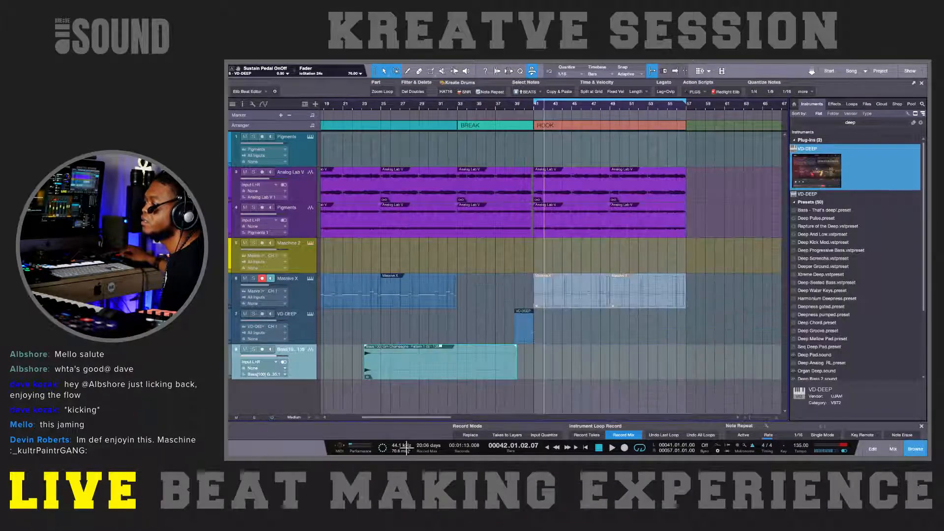
Step: Send the exported bass audio event to a new SampleOne and remove the original bass audio track
right_click(406, 377)
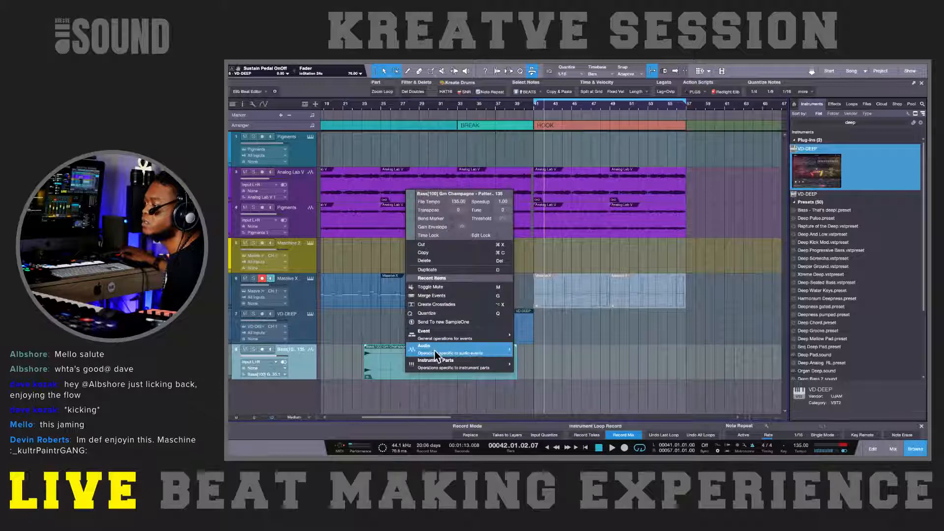
mouse_move(487, 348)
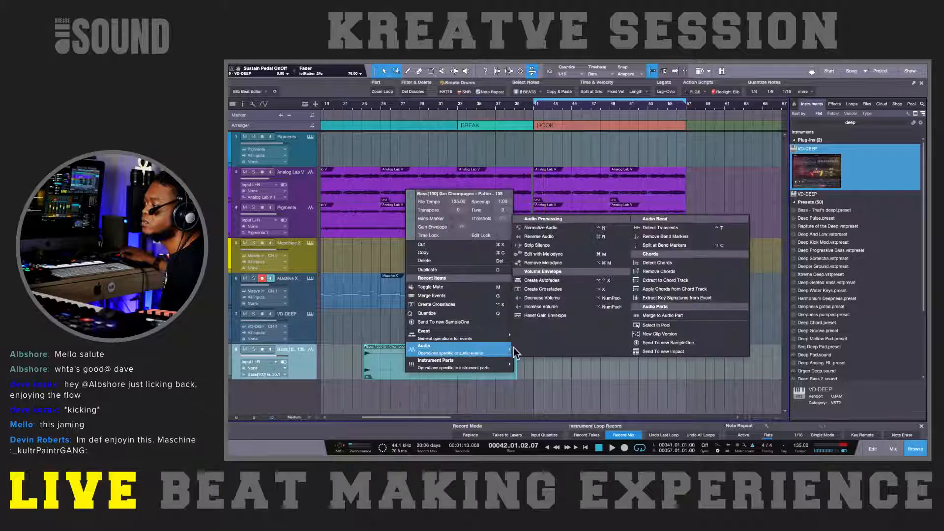
left_click(659, 341)
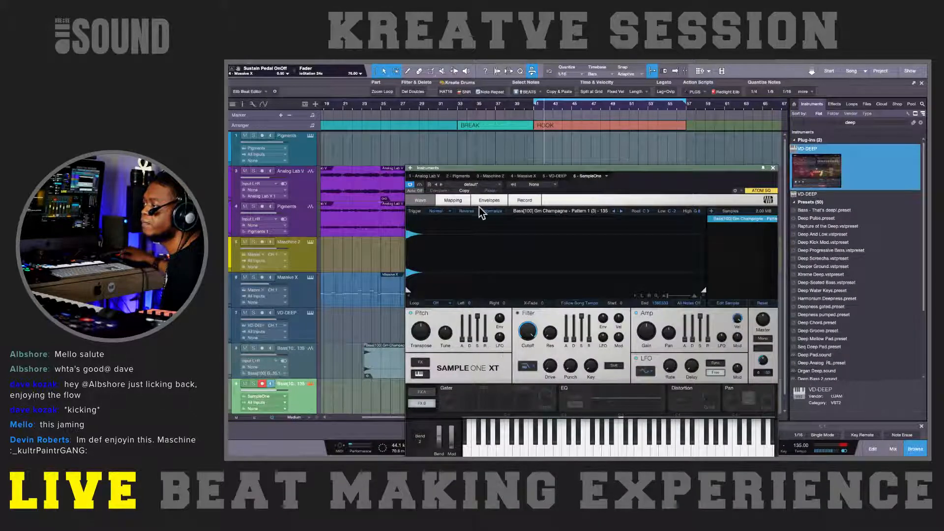
left_click(301, 372)
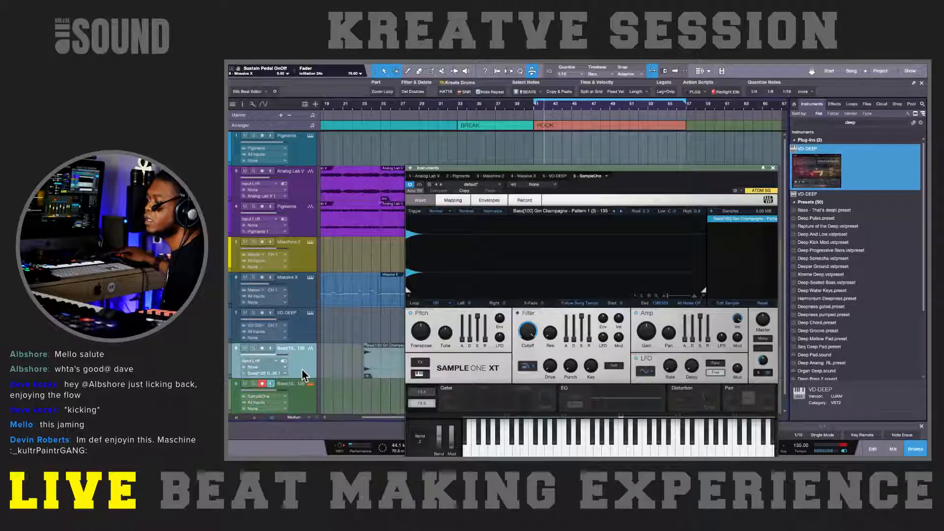
key("shift+t")
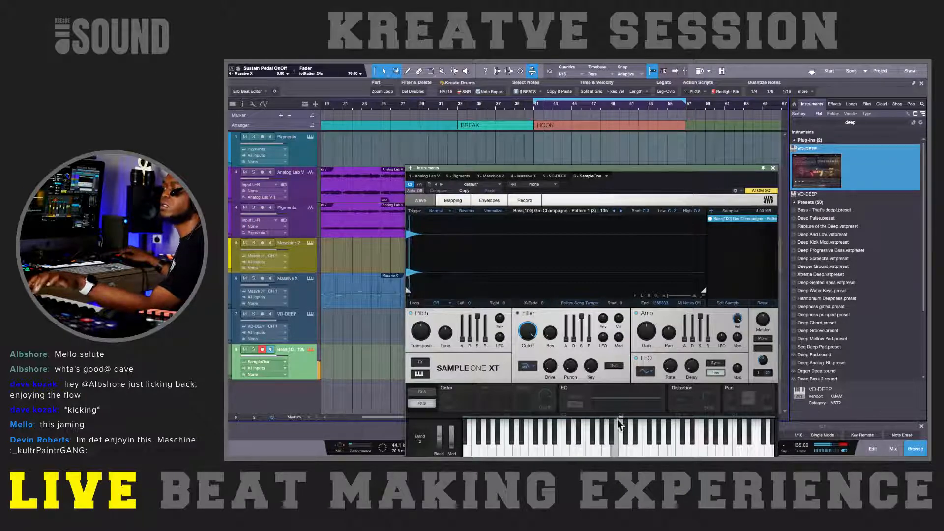
Step: Check Maschine 2 and Massive X, close the instrument window, and audition the SampleOne bass track over the HOOK
left_click(306, 258)
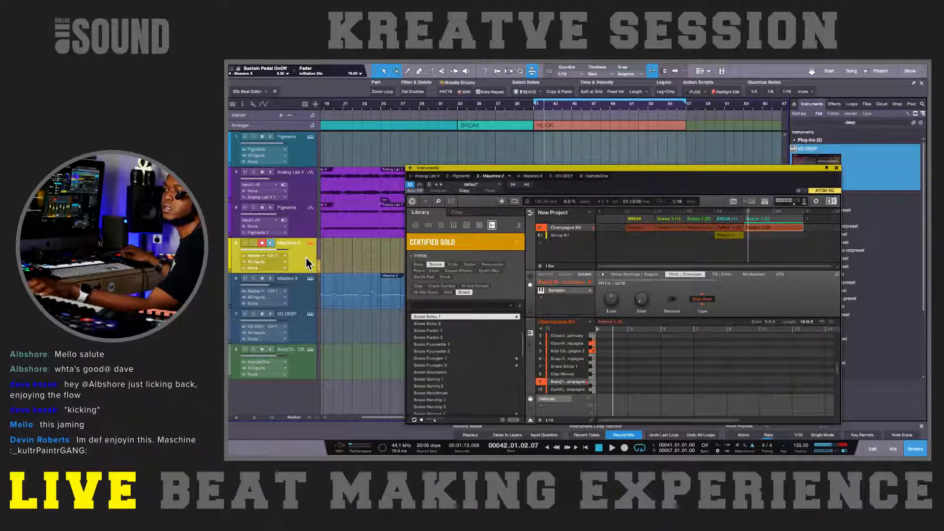
left_click(305, 288)
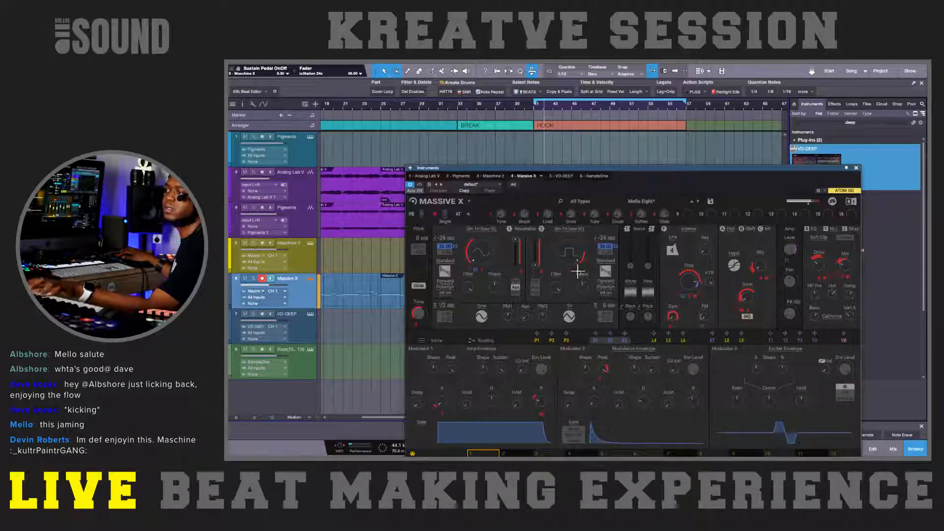
left_click(855, 168)
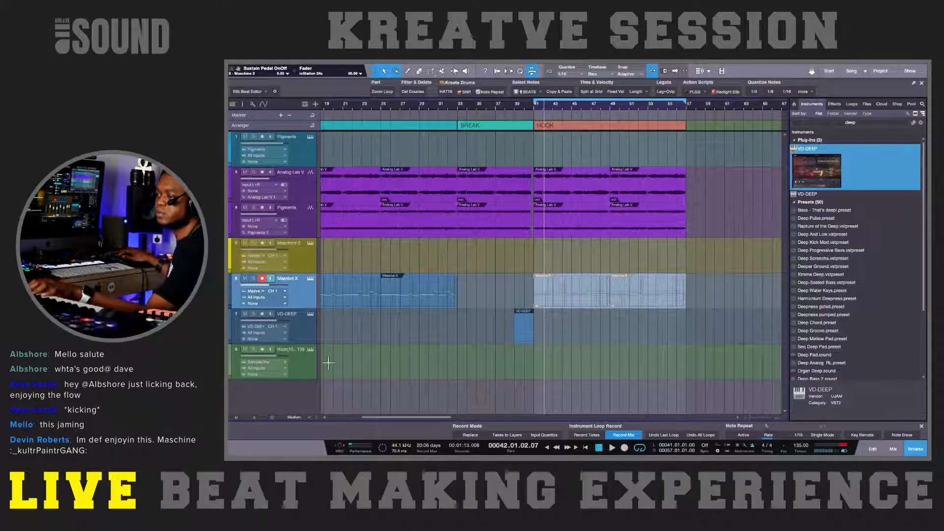
left_click(299, 363)
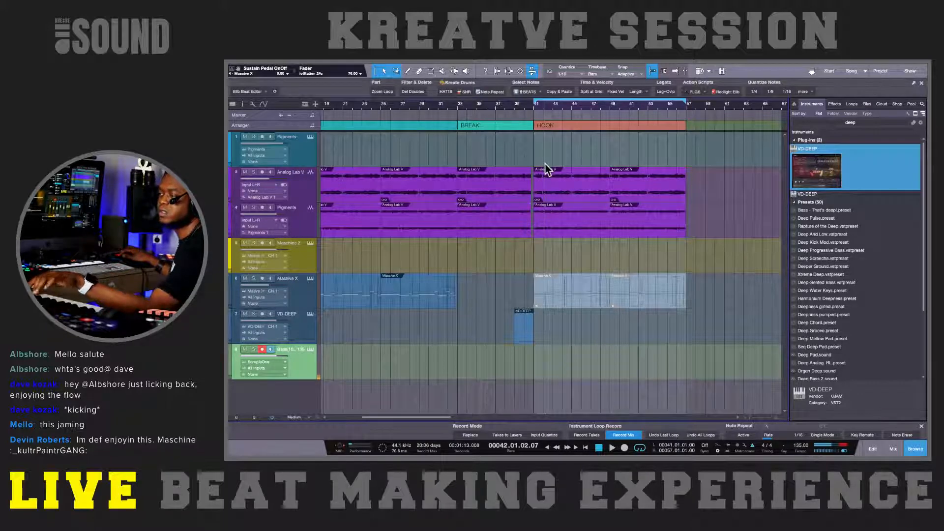
key("space")
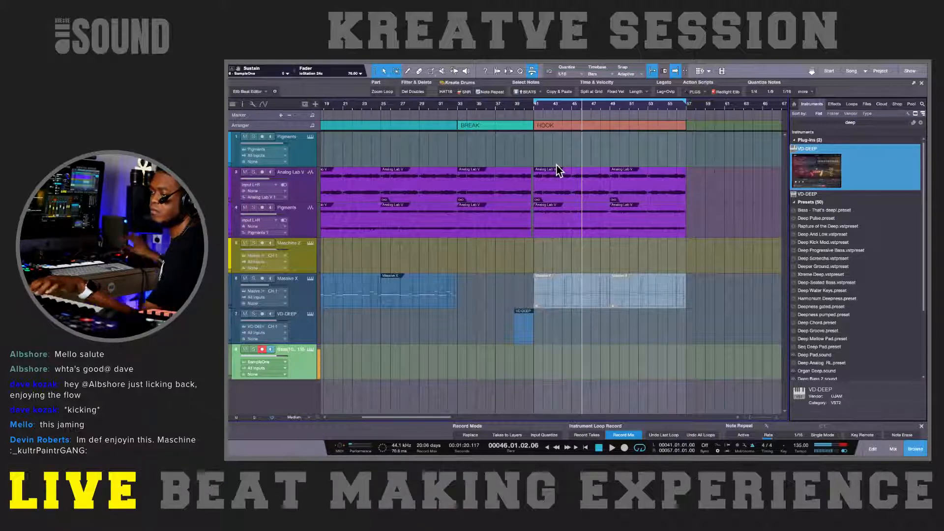
Step: Turn on Glide in the bass track's SampleOne and raise the filter's Drive slightly
left_click(310, 349)
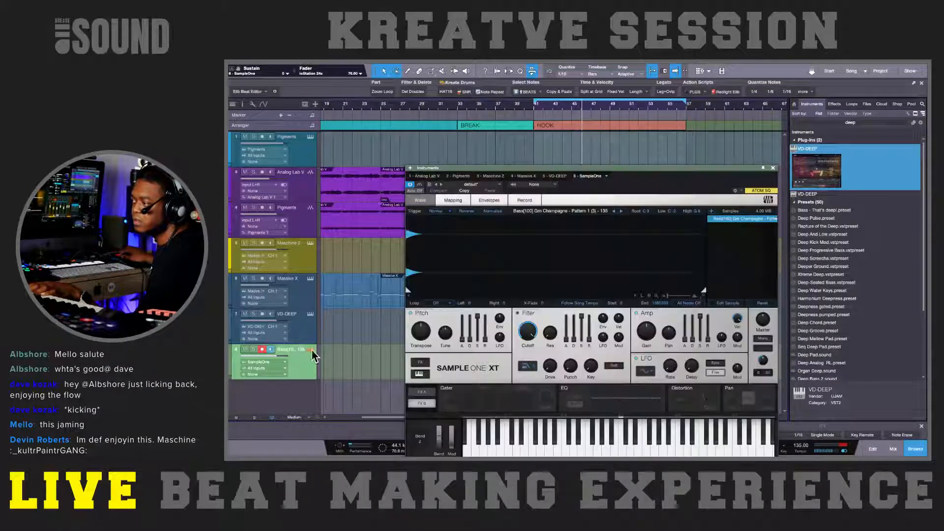
left_click(762, 348)
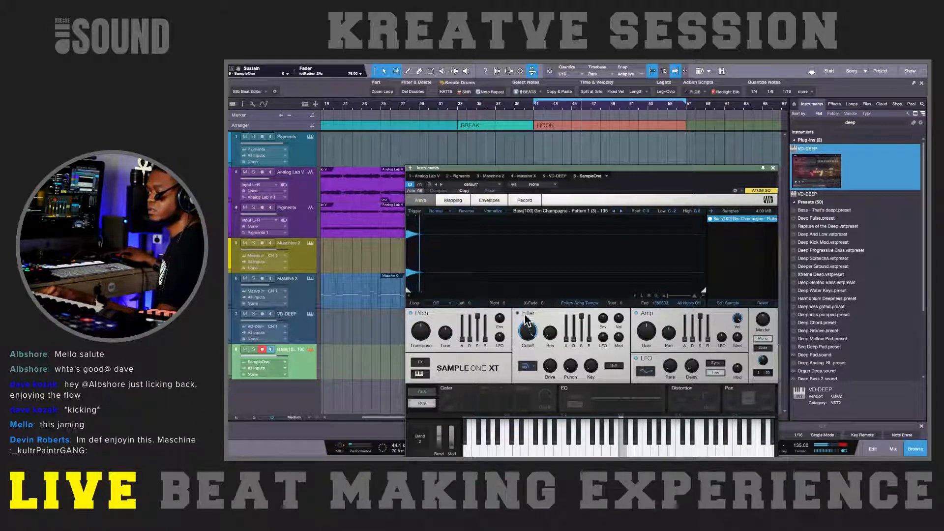
left_click(547, 361)
left_click_drag(547, 361, 546, 349)
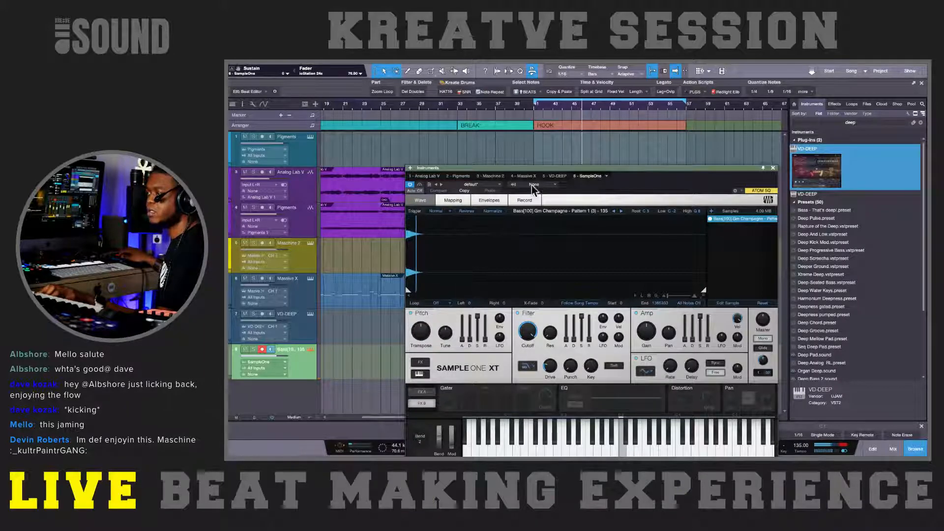
left_click_drag(535, 174, 533, 140)
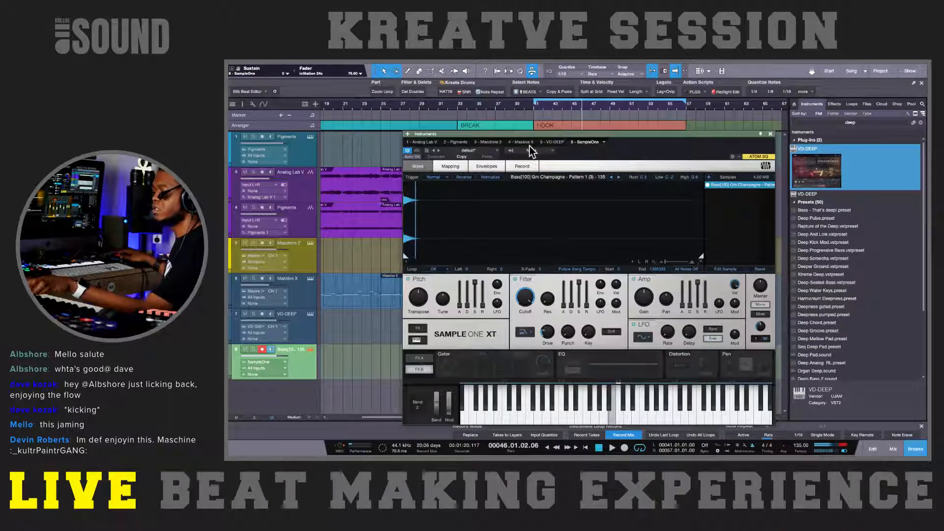
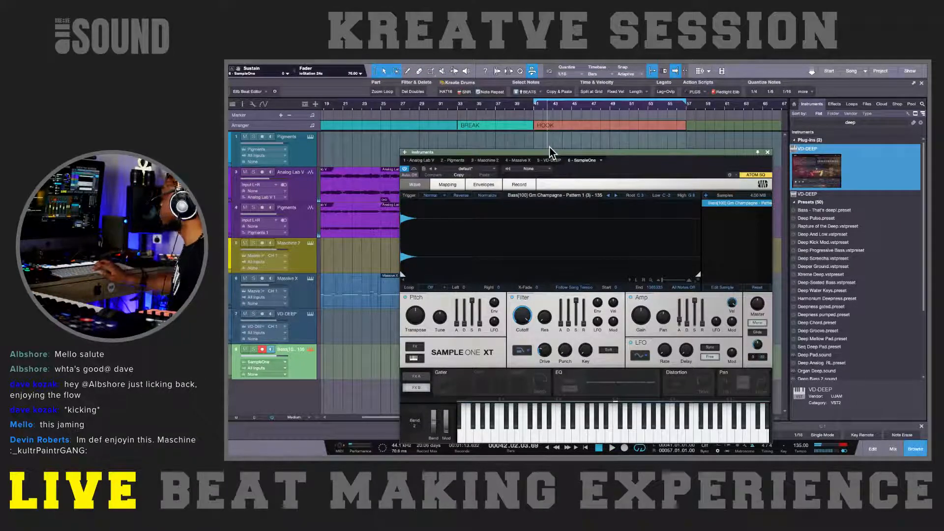
Step: Finish auditioning the SampleOne bass, close its window and shorten the loop range to end at bar 49
key("KP_0")
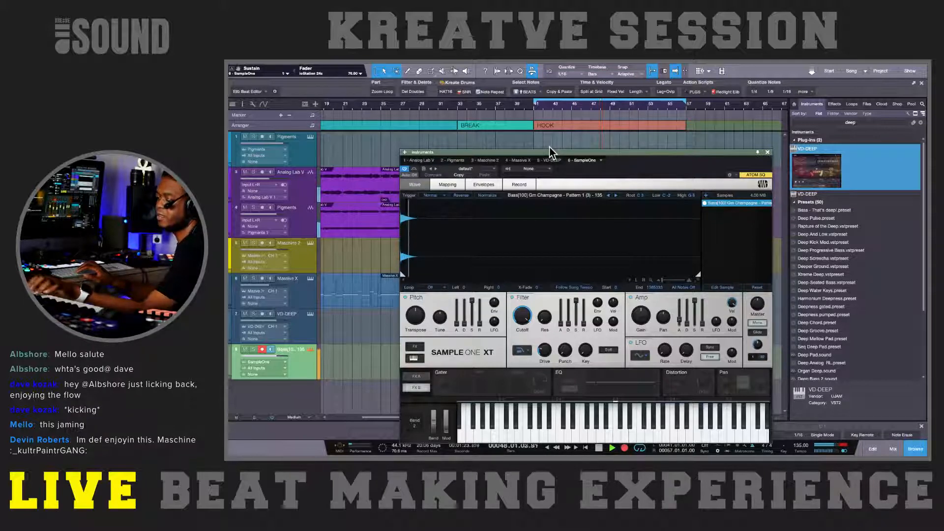
key("space")
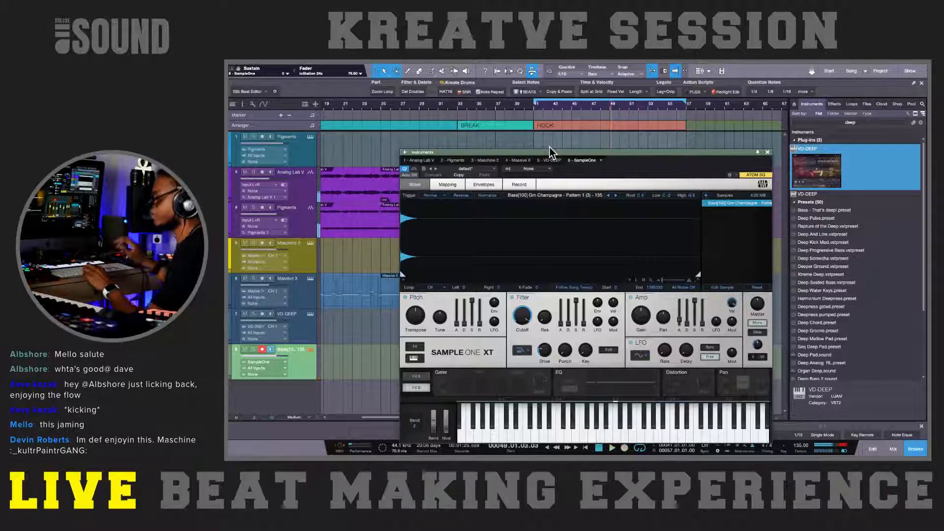
mouse_move(607, 64)
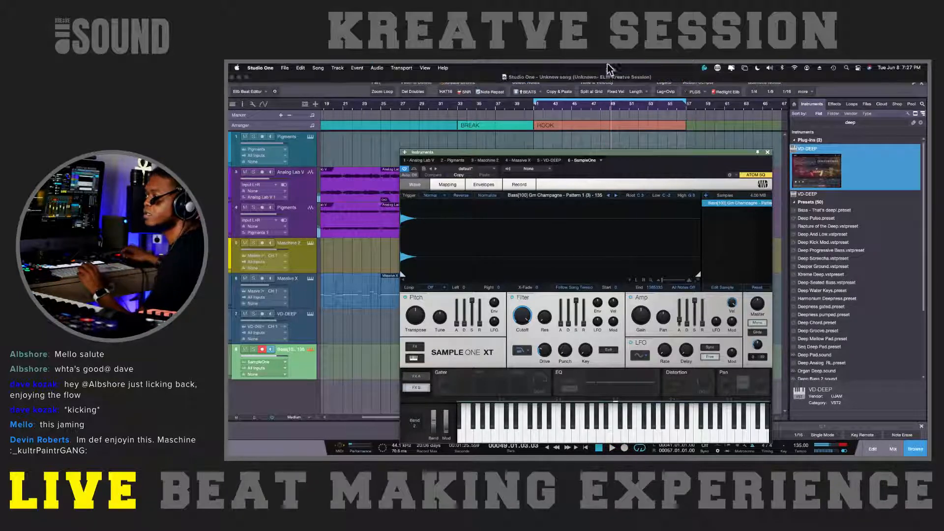
left_click(767, 152)
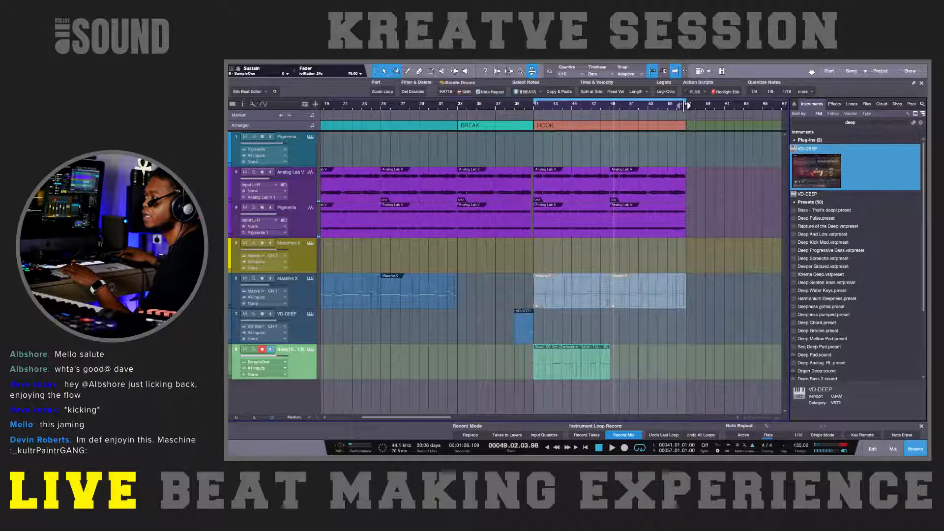
mouse_move(686, 105)
left_mouse_down()
mouse_move(634, 105)
mouse_move(610, 120)
left_mouse_up()
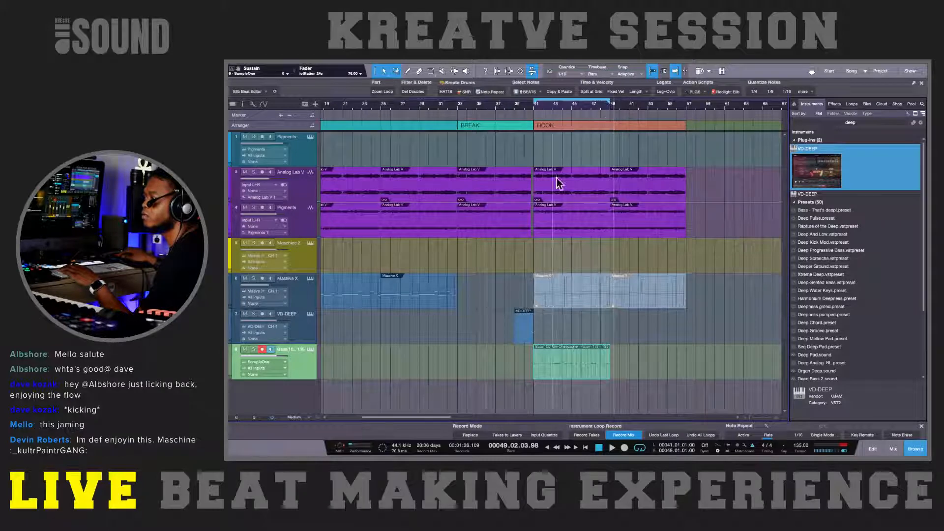
Step: Open the HOOK's SampleOne bass part in the note editor and play it from bar 40
double_click(579, 374)
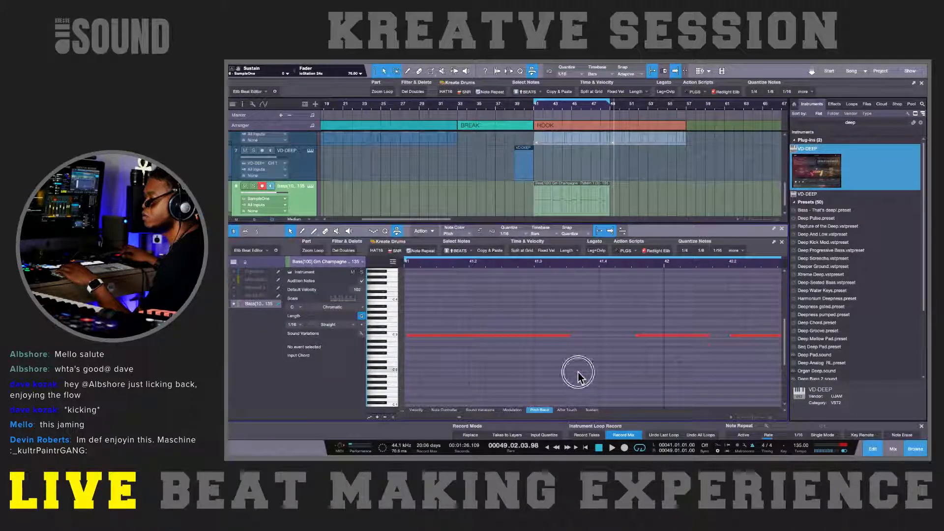
key("ctrl+a")
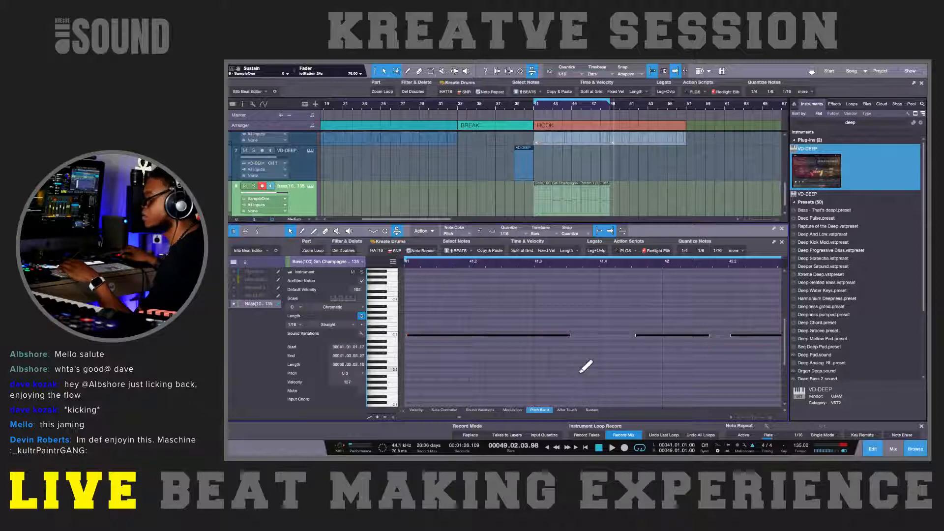
left_click(558, 361)
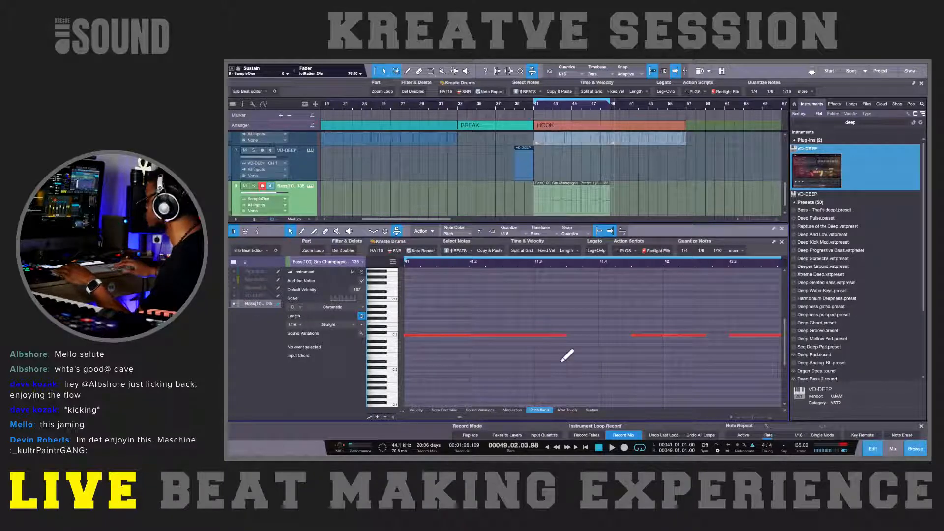
scroll(561, 361, "down", 2)
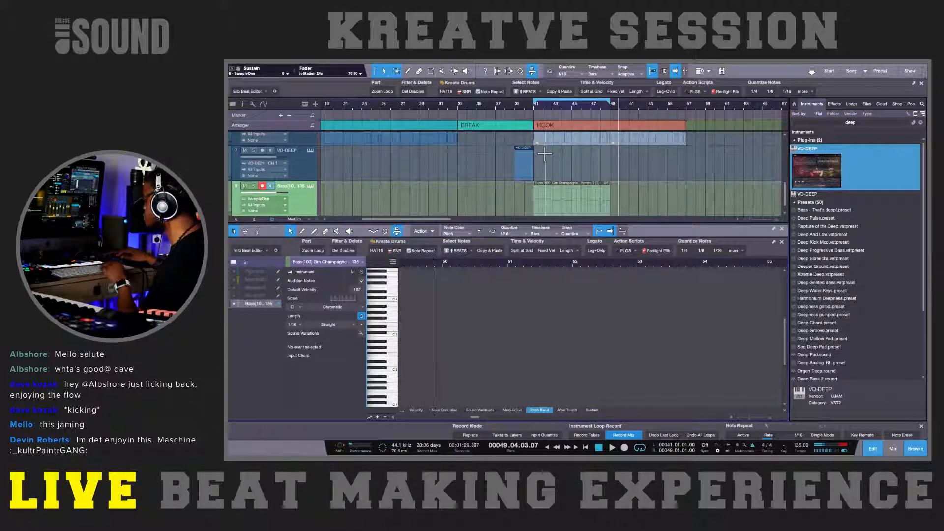
key("KP_Subtract")
key("KP_Subtract")
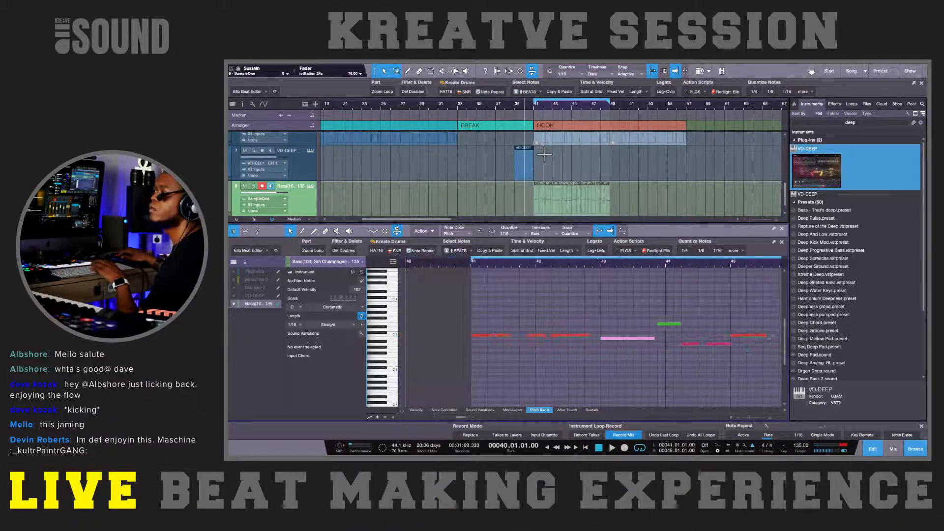
key("space")
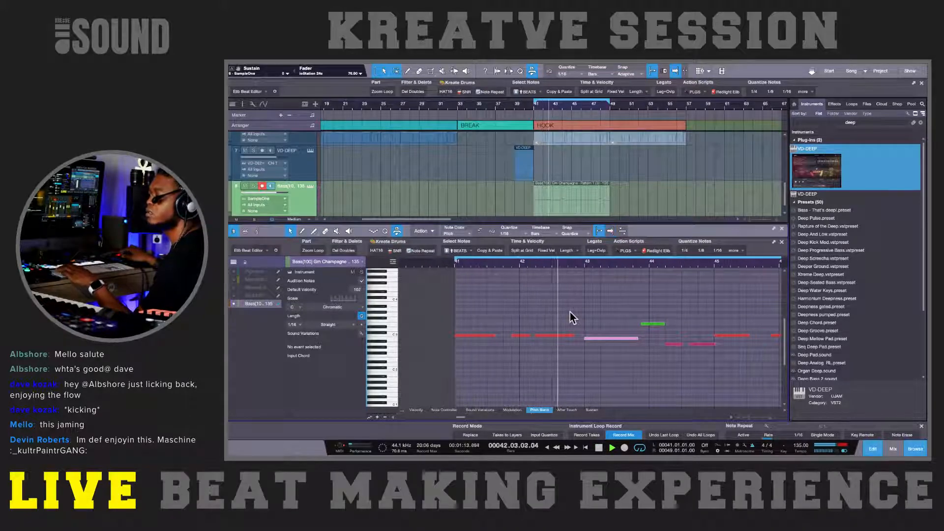
Step: Split the last C 3 note in bar 42 of the bass part and audition the following bars
key("space")
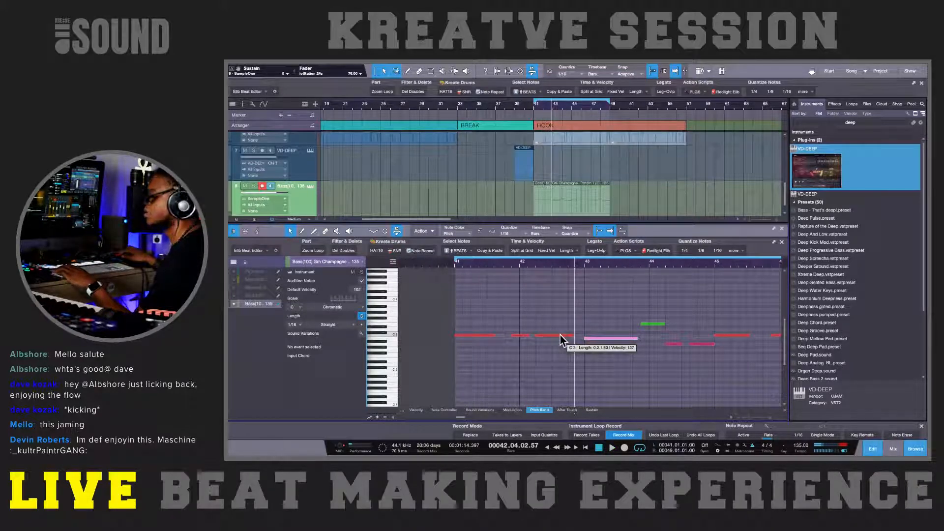
left_click(560, 335)
key("2")
key("space")
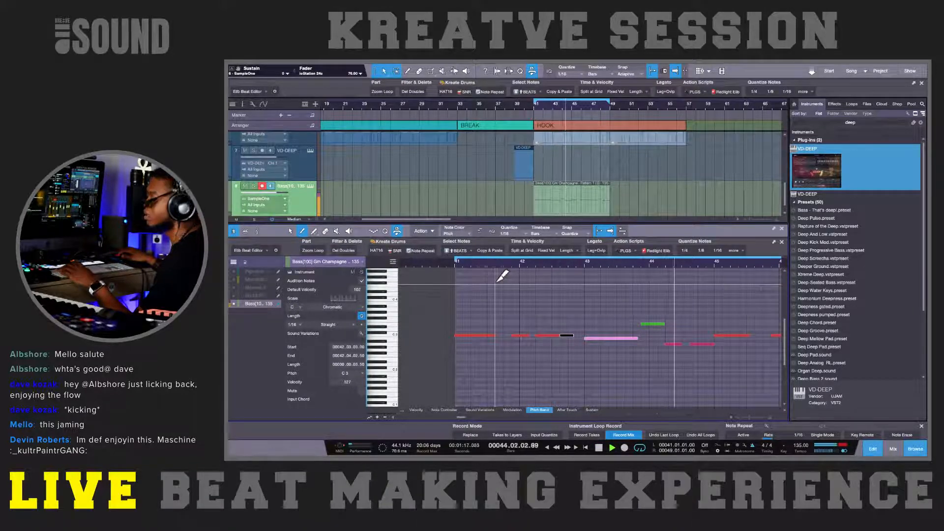
key("1")
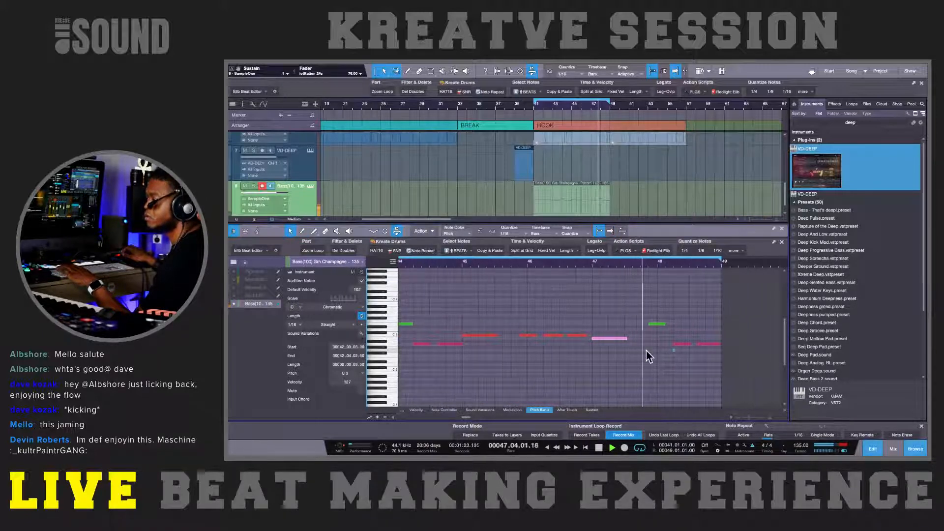
key("space")
Step: Extend the final A 2 note of the bass part to end exactly at bar 49
left_click(674, 350)
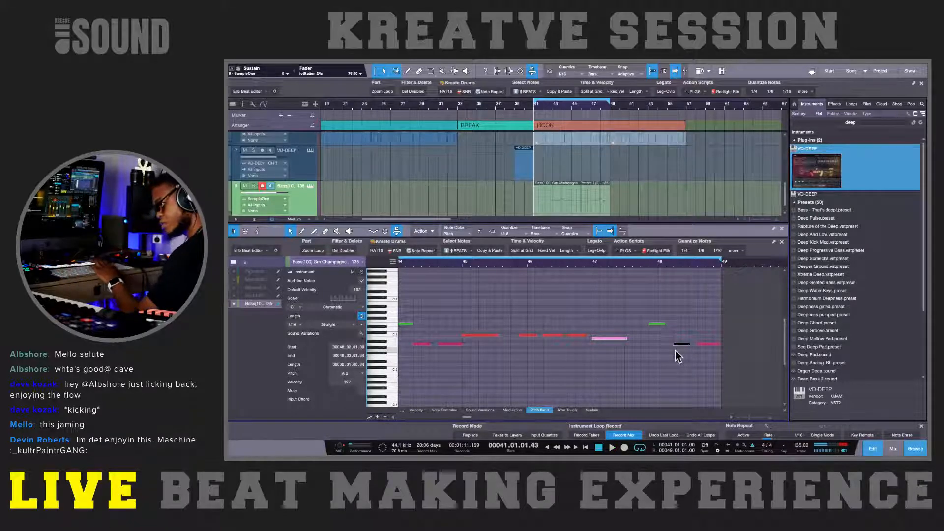
key("e")
key("e")
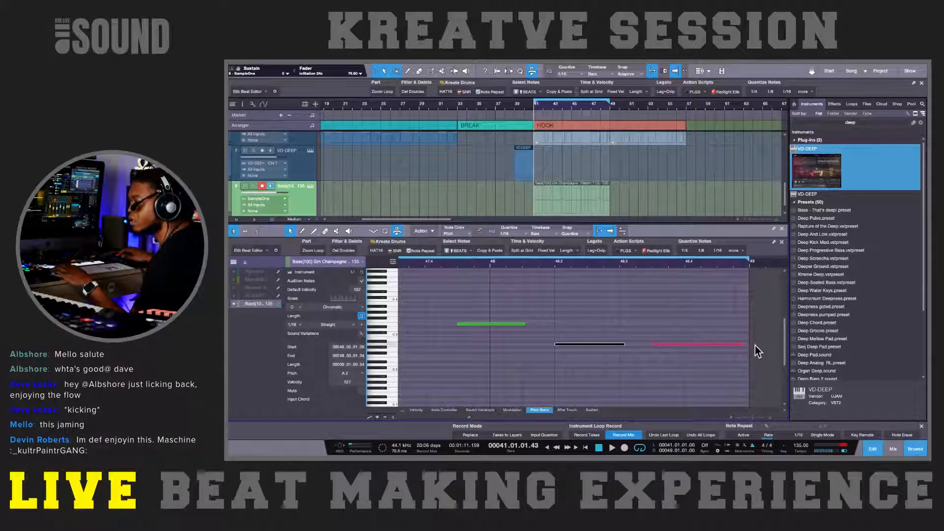
left_click_drag(745, 344, 748, 344)
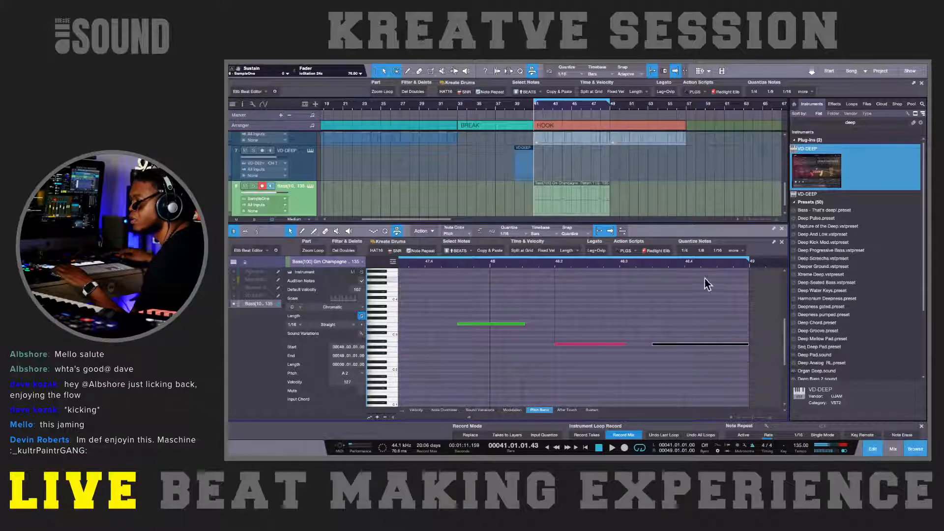
key("F11")
key("F11")
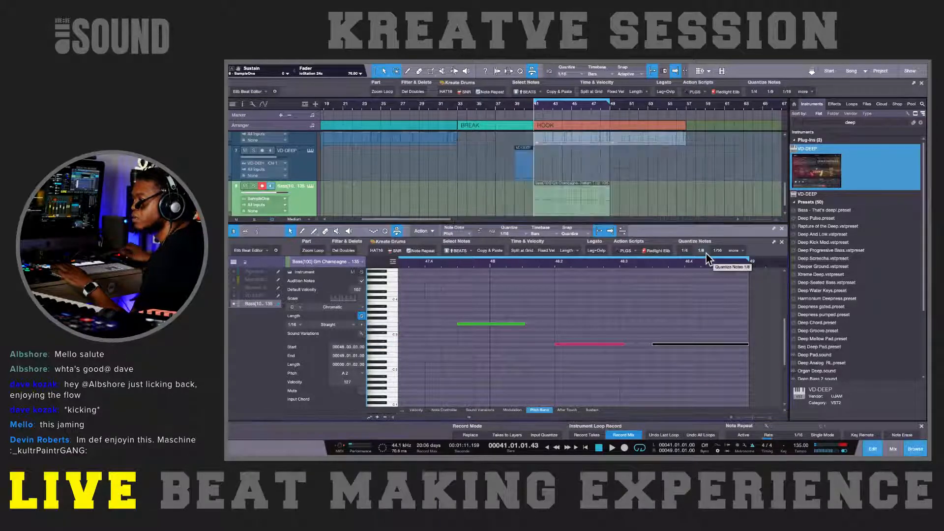
key("shift+q")
key("shift+q")
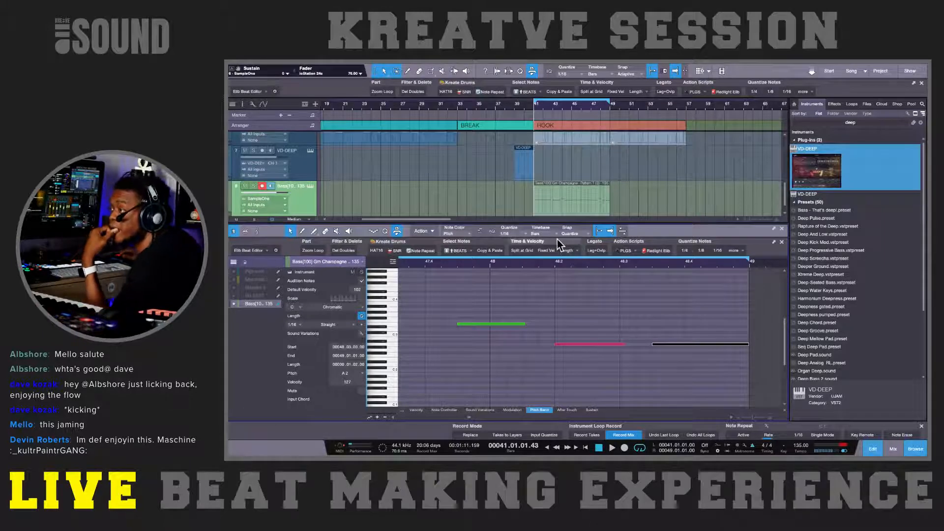
Step: Set the editor's quantize grid to 1/32 and split the tail of the final A 2 note into short pieces
left_click(508, 232)
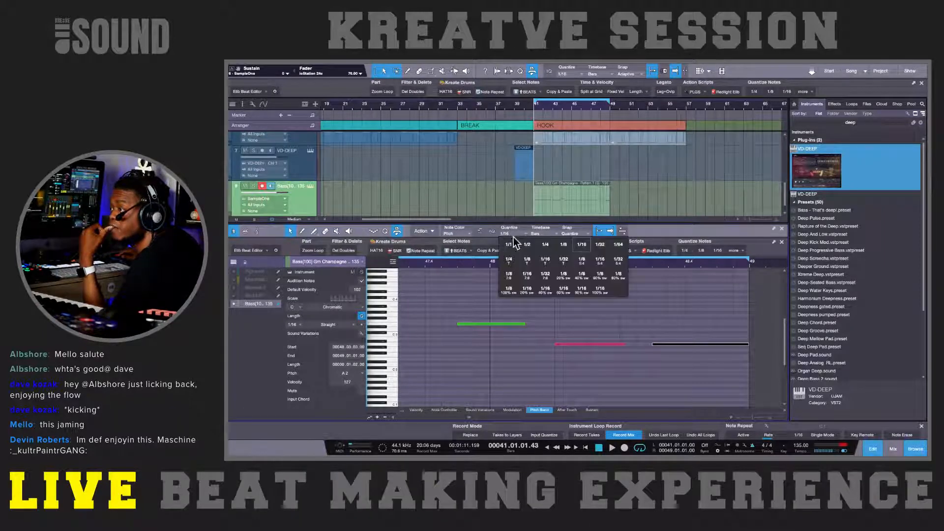
left_click(599, 246)
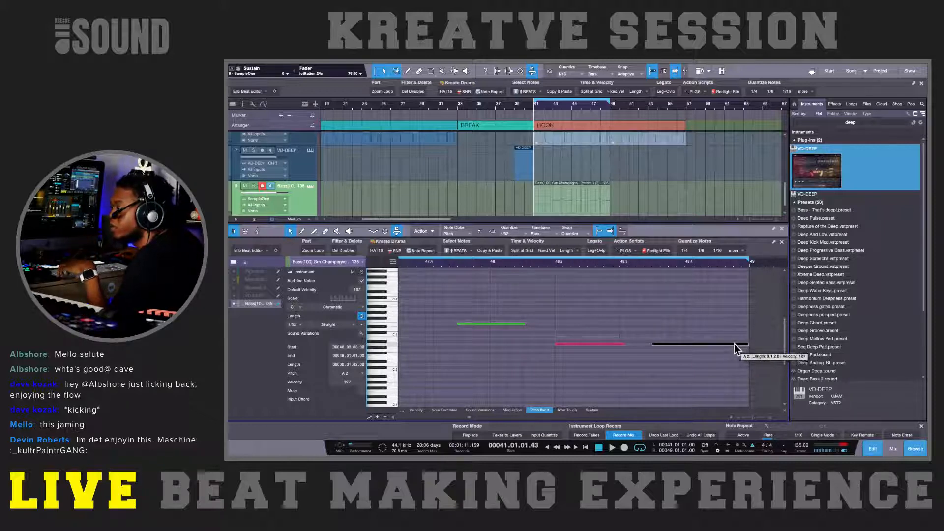
key("5")
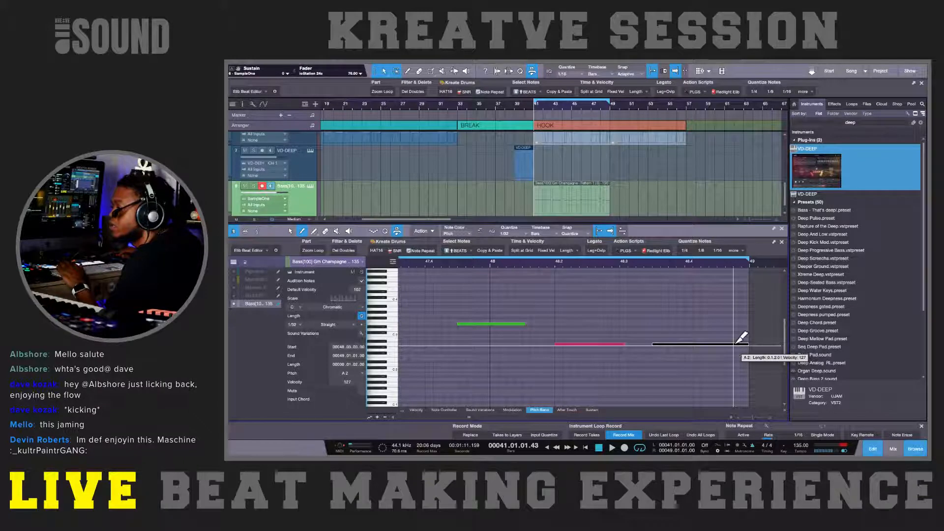
left_click(733, 344)
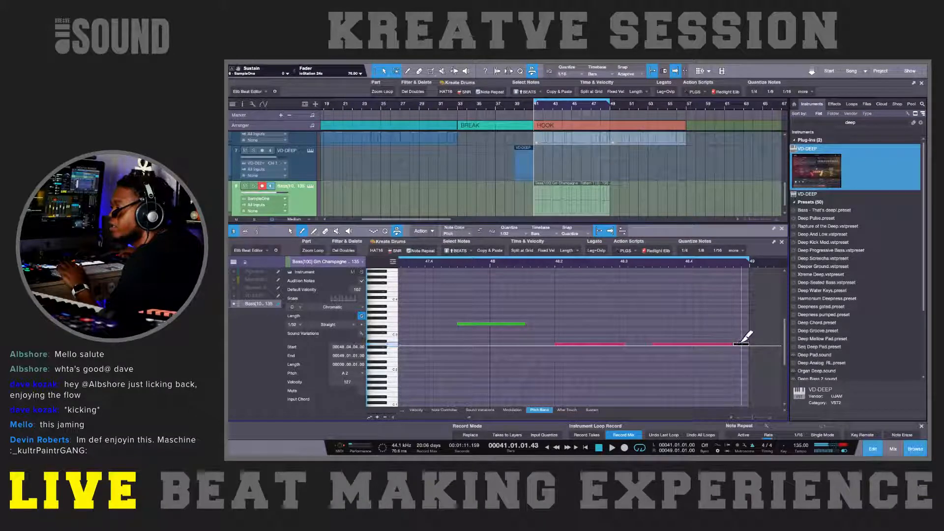
left_click(742, 343)
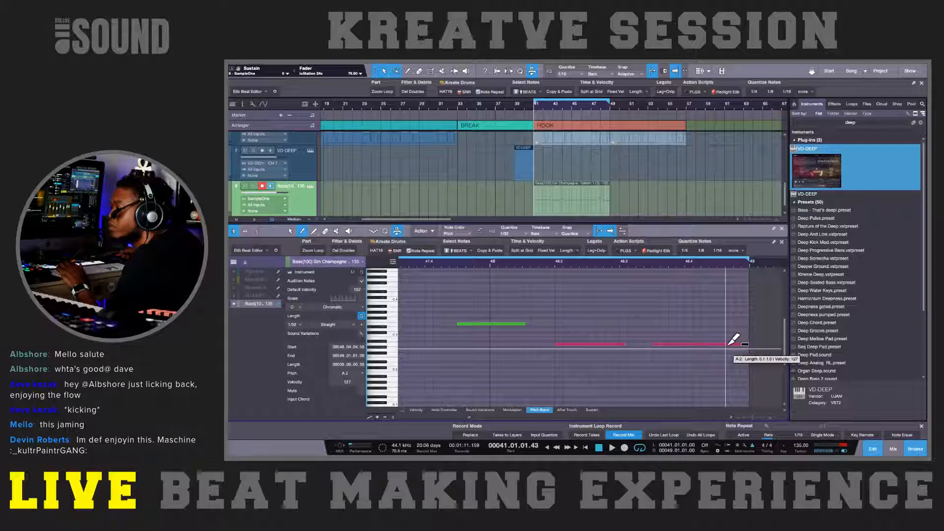
left_click(729, 344)
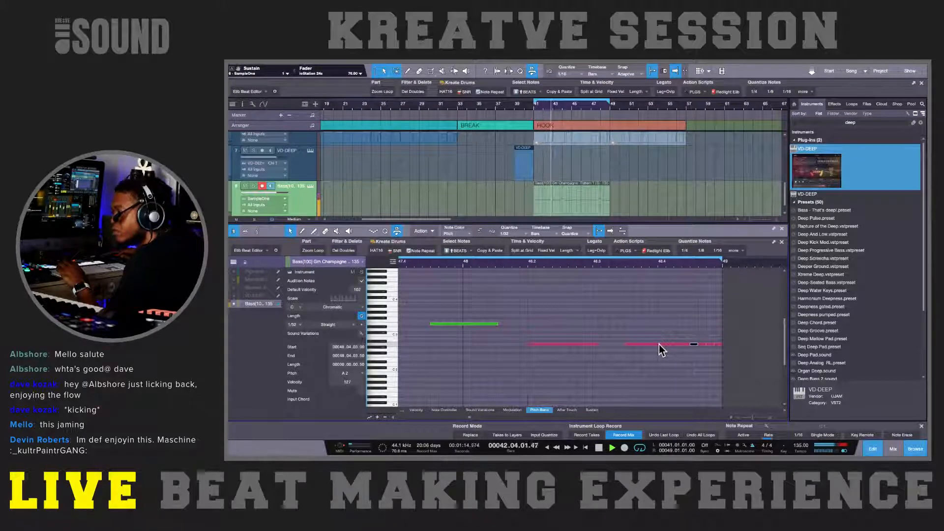
Step: Split the front portion of the final A 2 note at 48.4.1 and 48.4.2
key("2")
left_click_drag(658, 344, 693, 341)
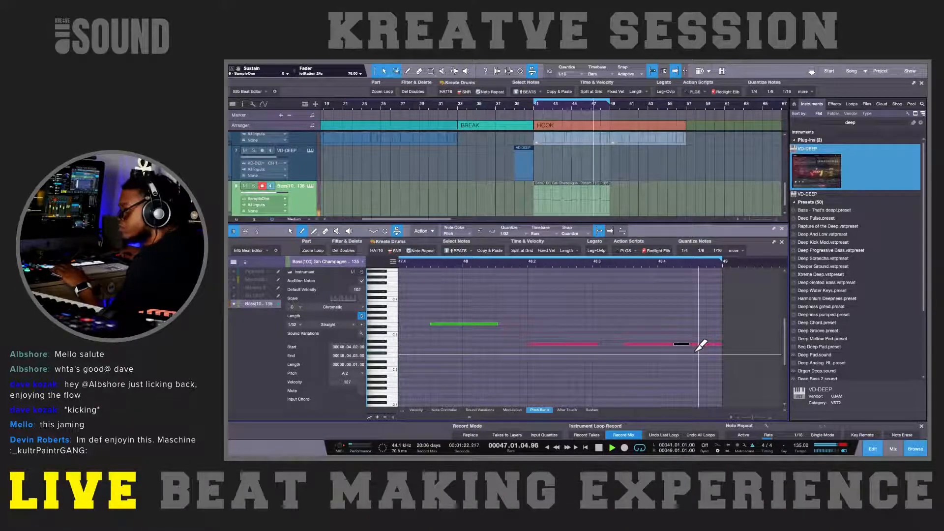
key("1")
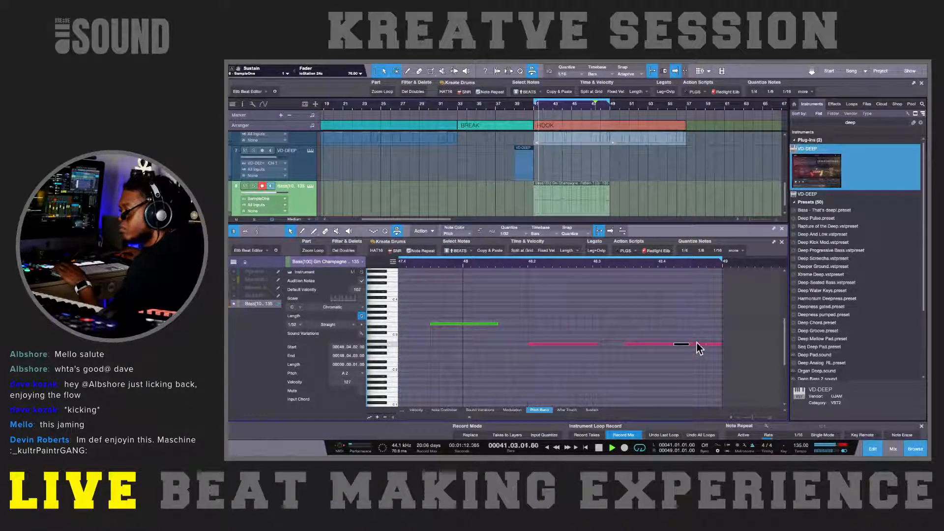
Step: Delete the trailing short A 2 pieces before bar 49, keeping the one starting at 48.4.3
scroll(704, 346, "up", 3)
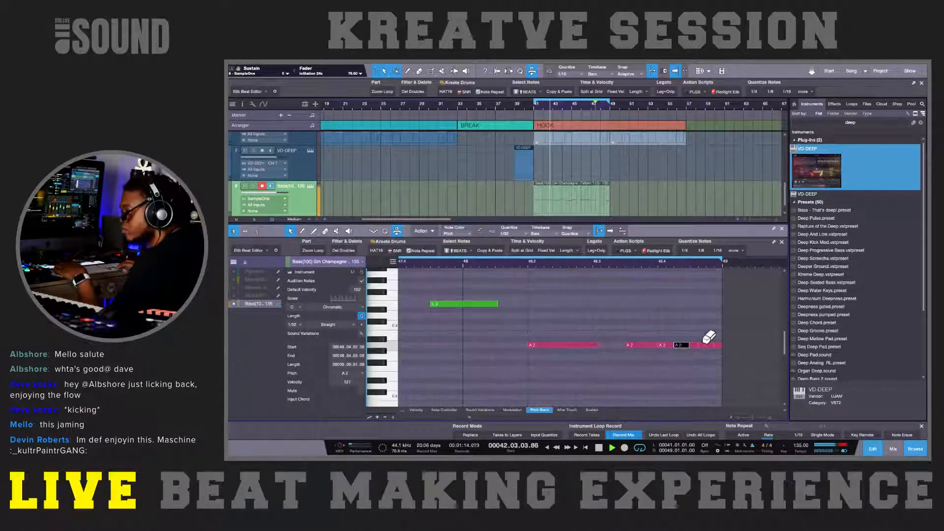
scroll(708, 336, "up", 2)
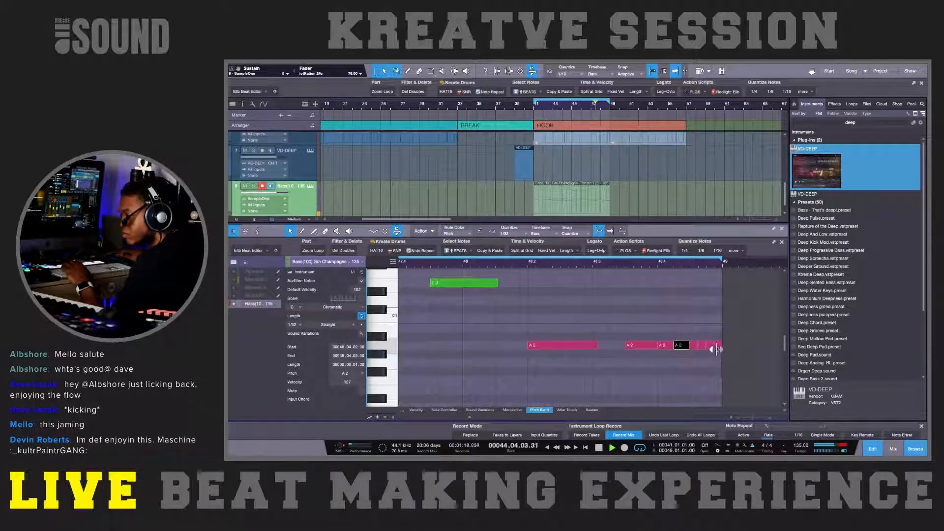
left_click(712, 346)
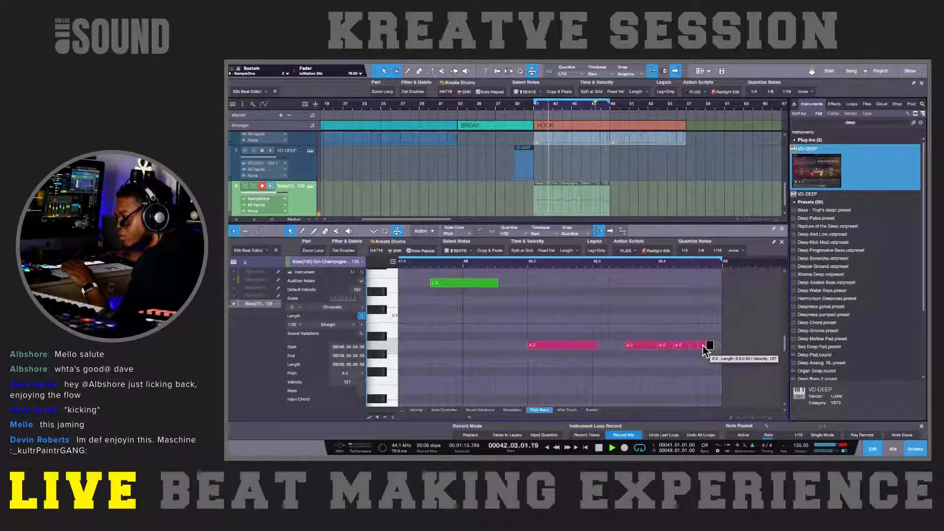
left_click(703, 345)
key("Delete")
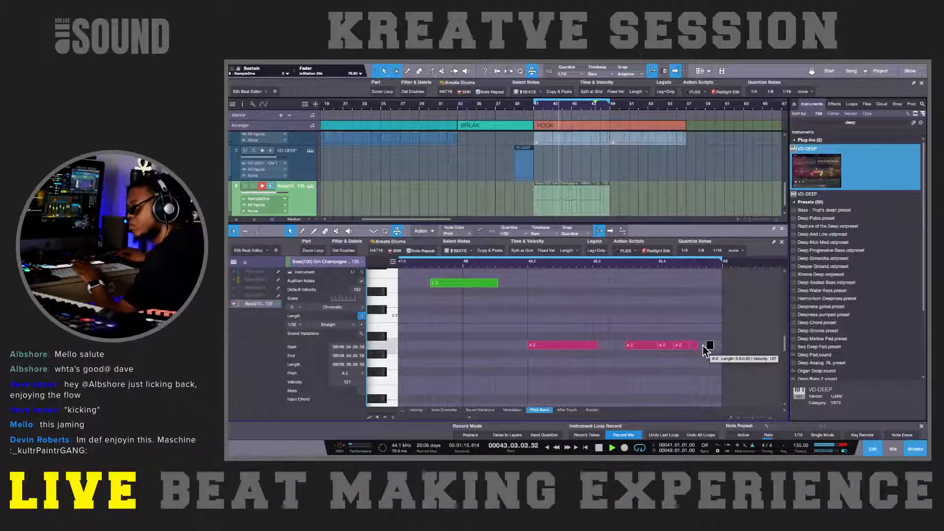
key("Delete")
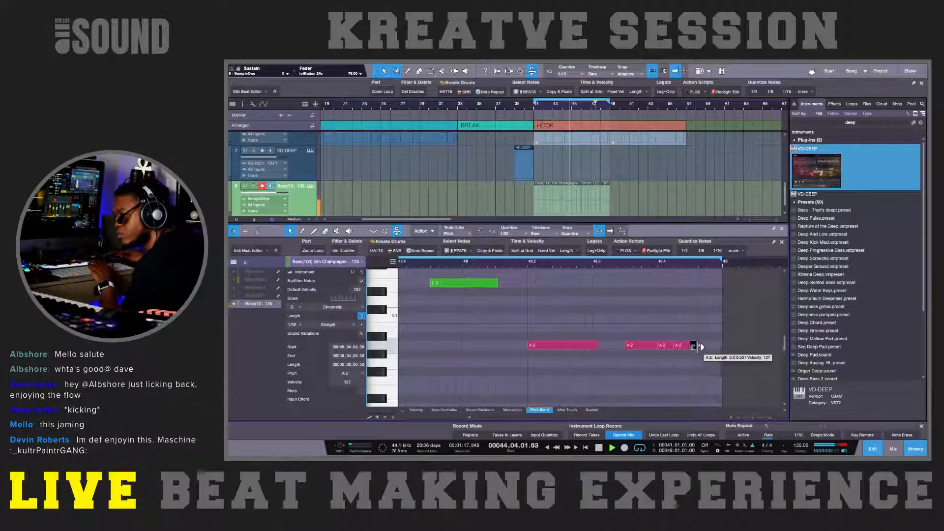
Step: Lengthen the A 2 piece starting at 48.4.3 so it reaches the end of the part at bar 49
mouse_move(697, 344)
left_mouse_down()
mouse_move(717, 344)
mouse_move(706, 344)
left_mouse_up()
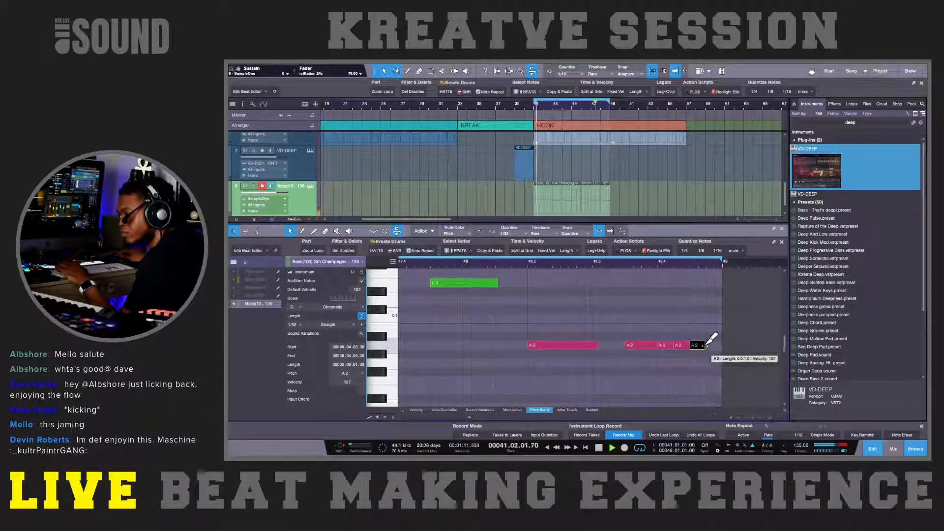
left_click_drag(706, 344, 719, 344)
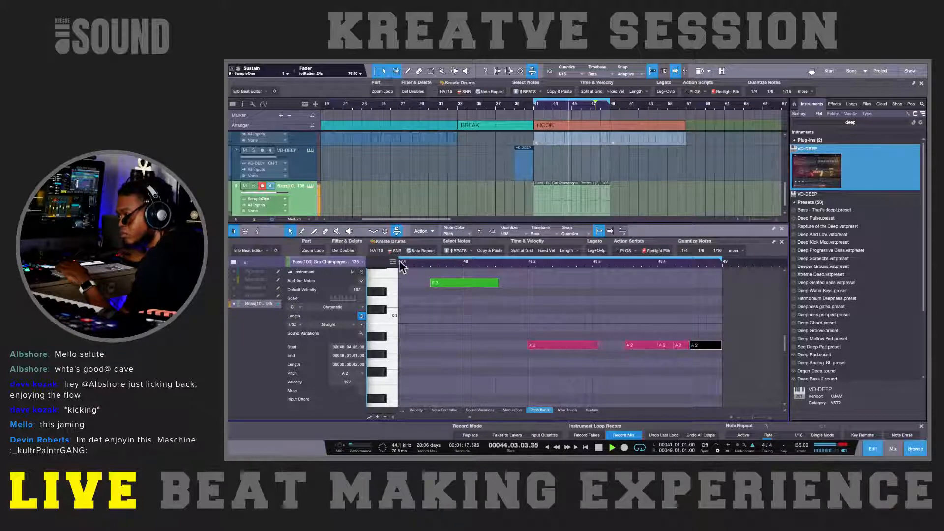
left_click(415, 266)
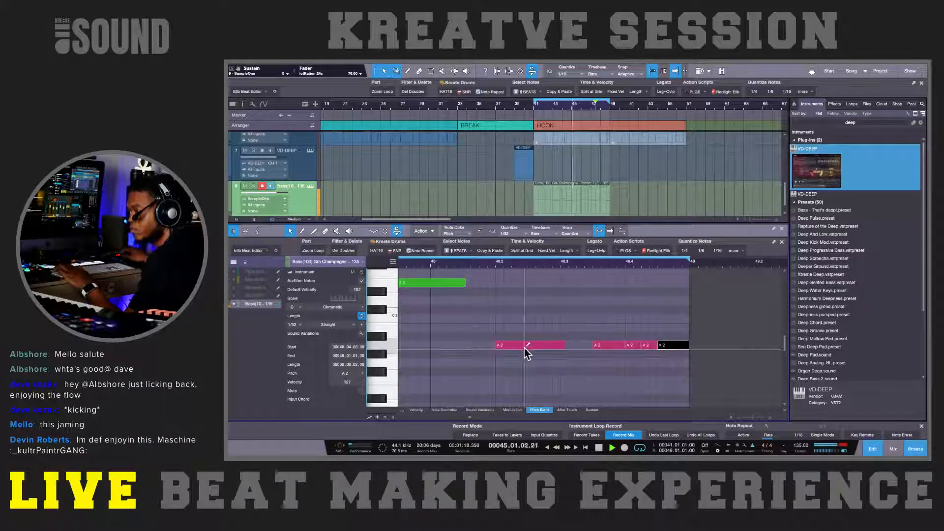
Step: Move the A 2 note at 48.2 up to E 3 and lengthen the preceding E 3 note to meet it
left_click_drag(519, 347, 517, 290)
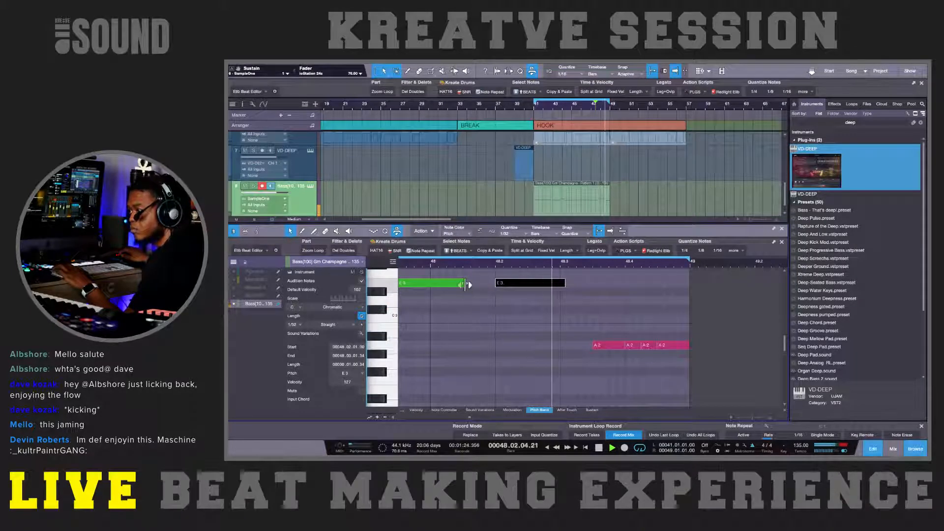
left_click_drag(466, 284, 495, 284)
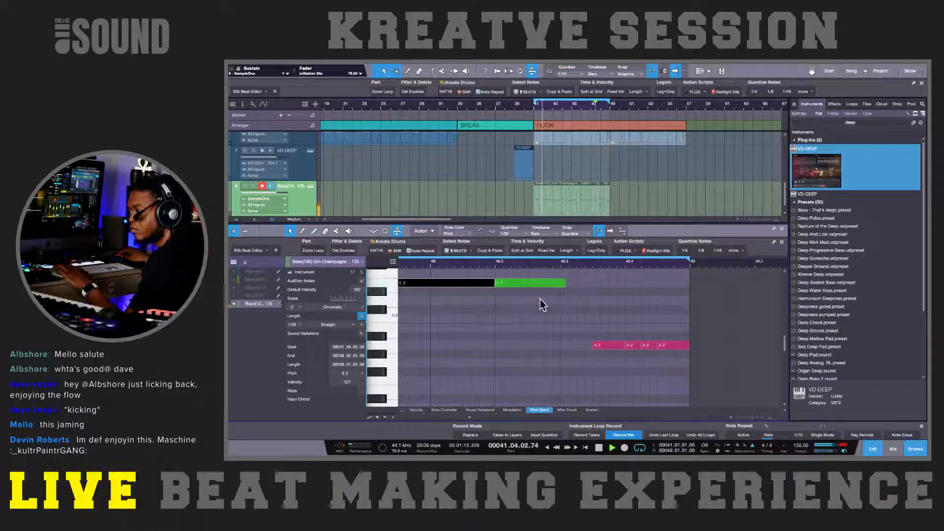
Step: Raise the A 2 note starting at 48.3.3 to C 3, change it to D 3 instead, and resume playback
left_click(604, 345)
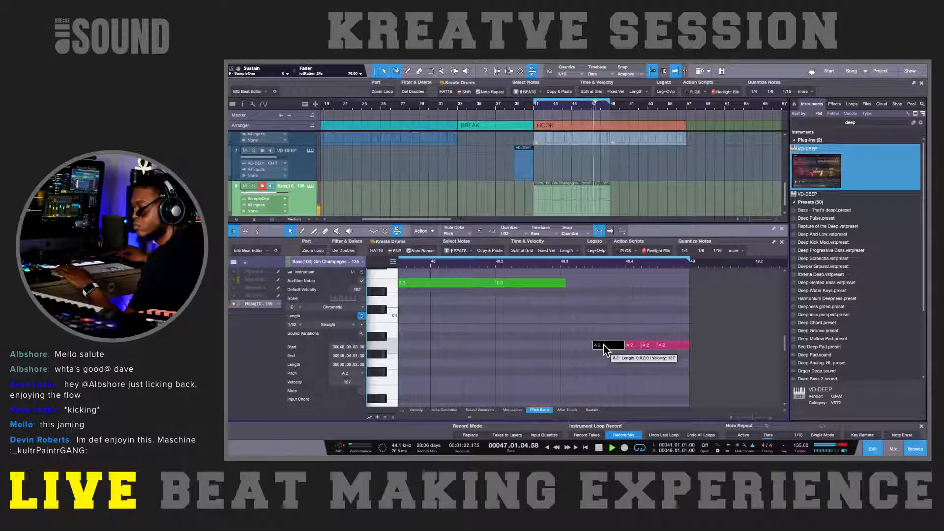
left_click(604, 337)
left_click_drag(603, 337, 604, 326)
left_click_drag(605, 322, 606, 321)
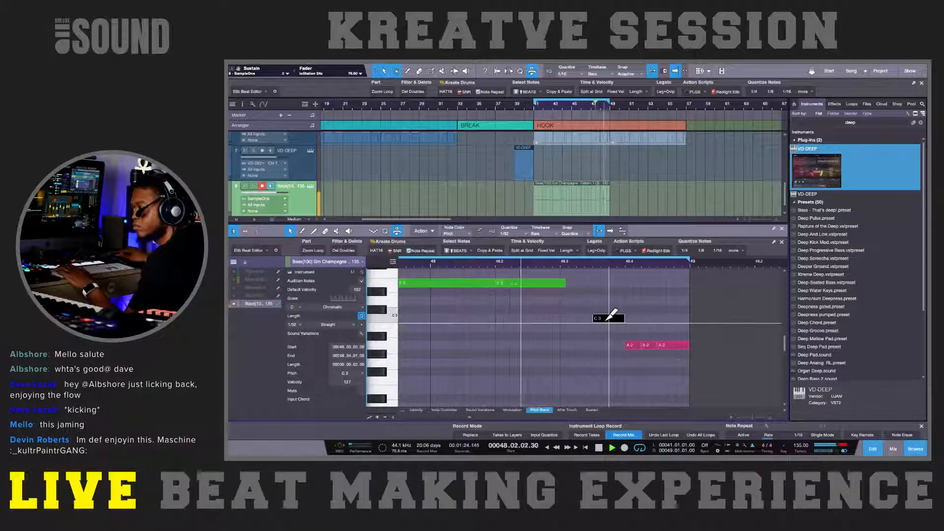
key("space")
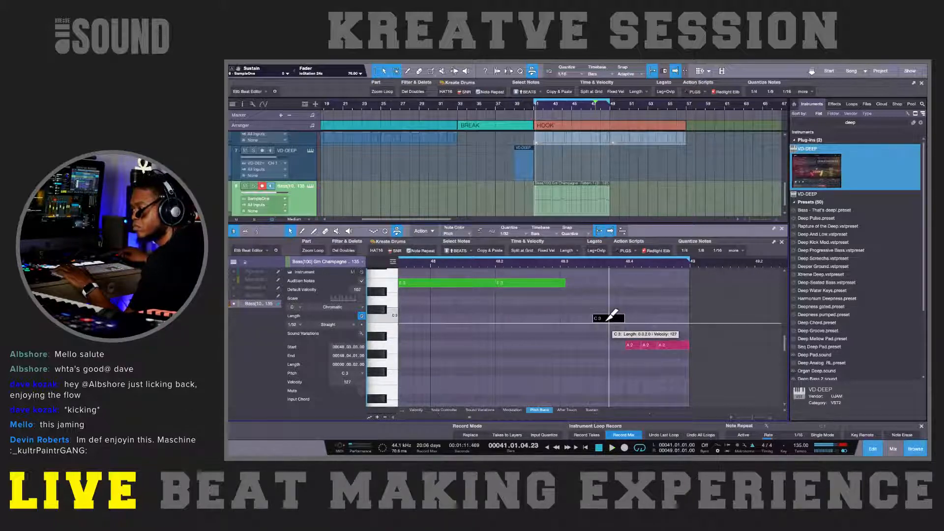
left_click(606, 320, "alt")
key("super+z")
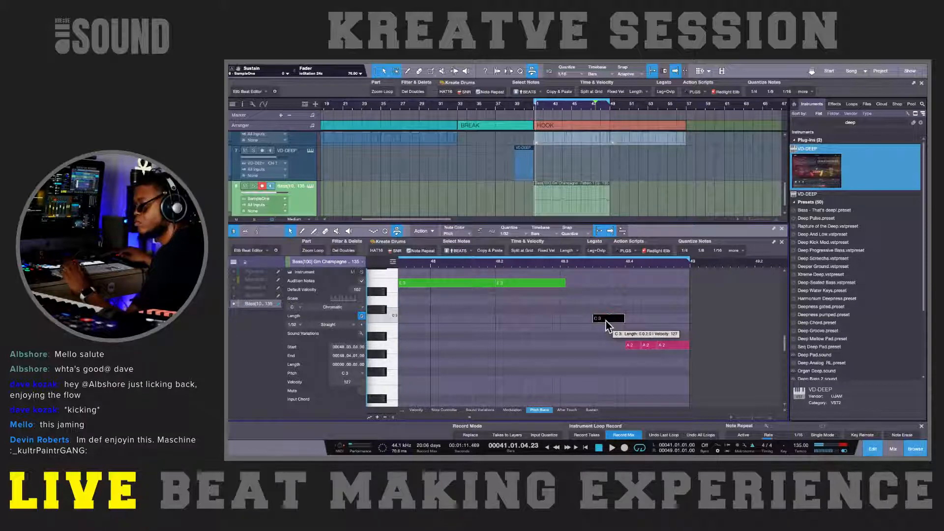
left_click(605, 321)
left_click_drag(606, 321, 607, 303)
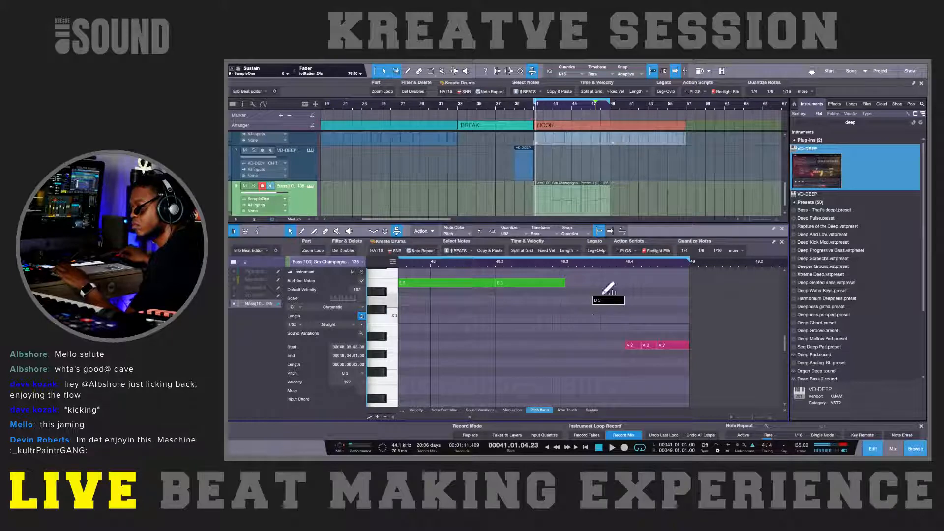
left_click(548, 264)
key("space")
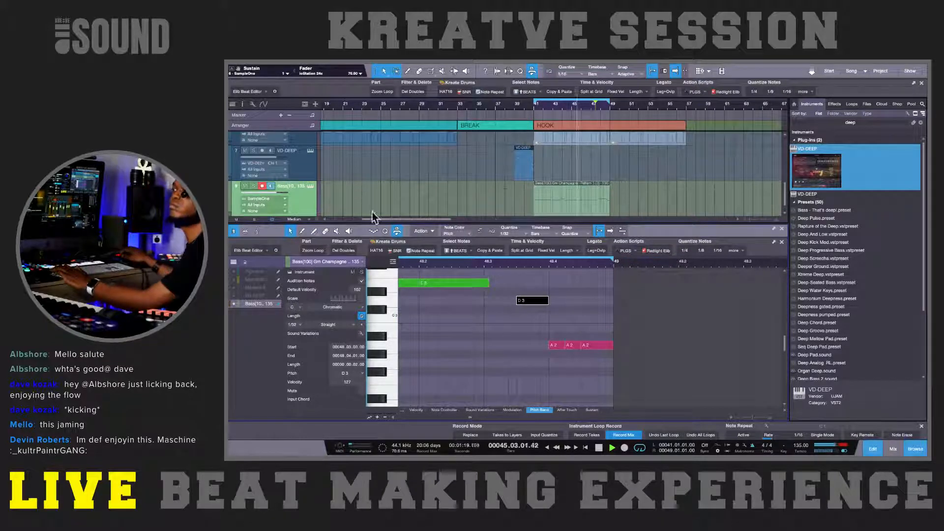
Step: Increase the filter Drive of the bass in SampleOne XT and adjust the bass track's volume
left_click(310, 187)
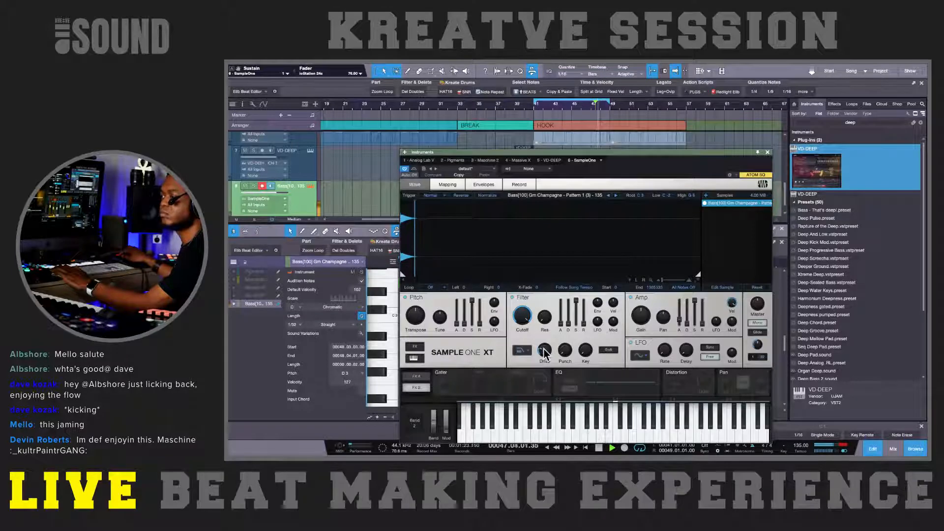
mouse_move(544, 351)
left_mouse_down()
mouse_move(544, 337)
mouse_move(544, 345)
left_mouse_up()
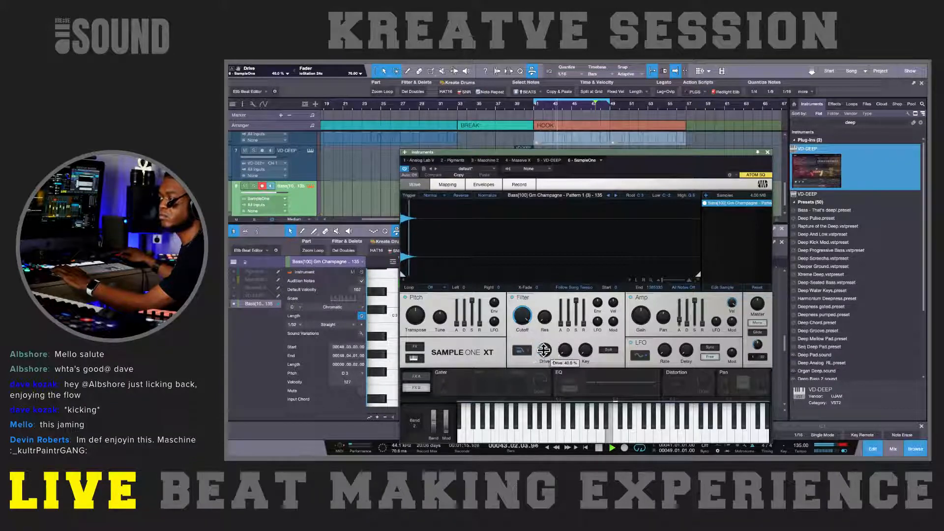
left_click(768, 153)
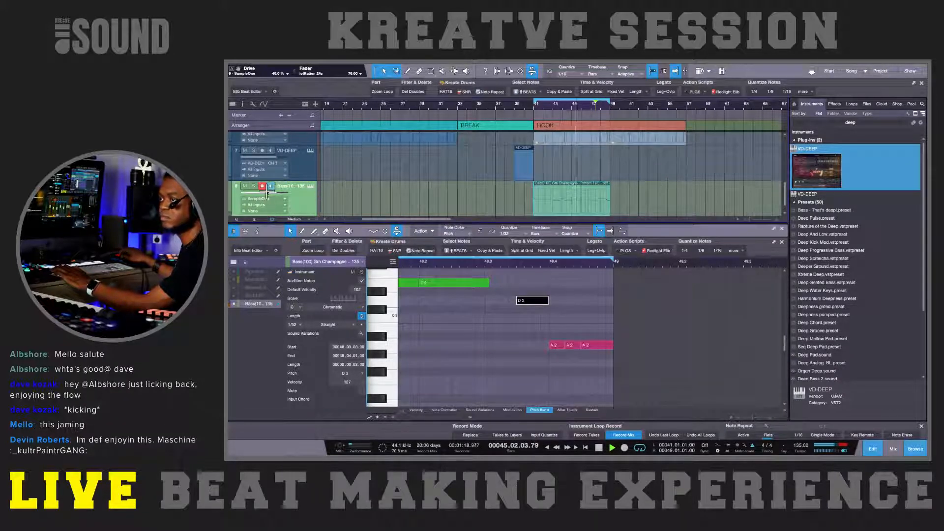
left_click_drag(267, 192, 270, 196)
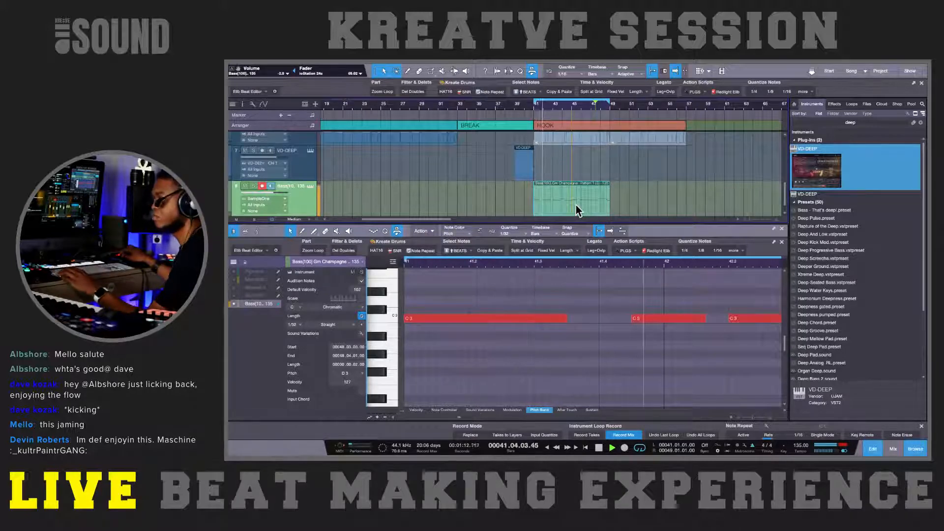
Step: Duplicate the hook's bass part to start at bar 49 and extend the loop range to bar 57
key("d")
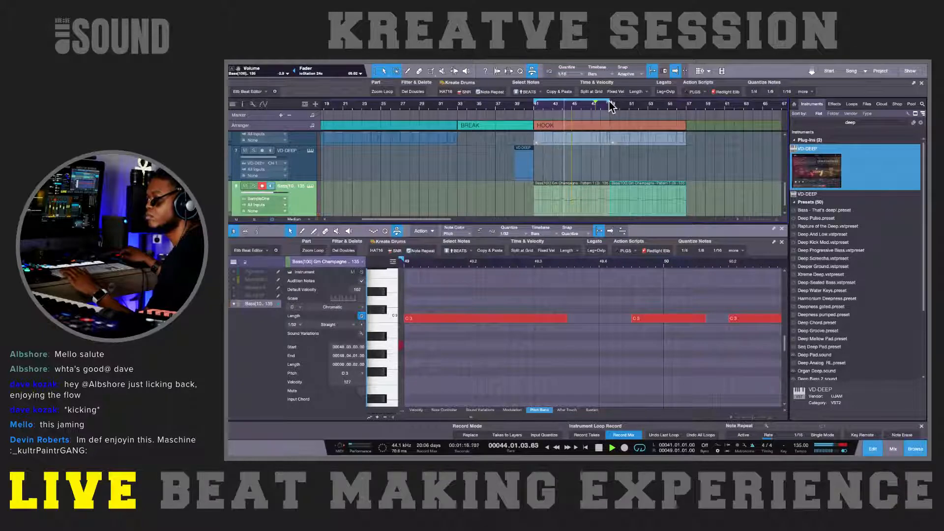
left_click_drag(611, 106, 687, 110)
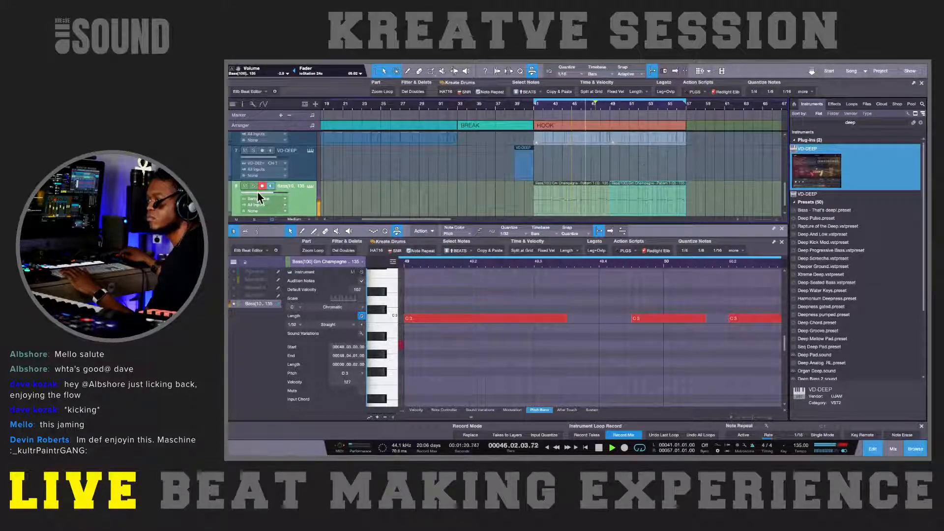
Step: Lower the bass track's volume to about -5 dB
left_click_drag(258, 193, 258, 199)
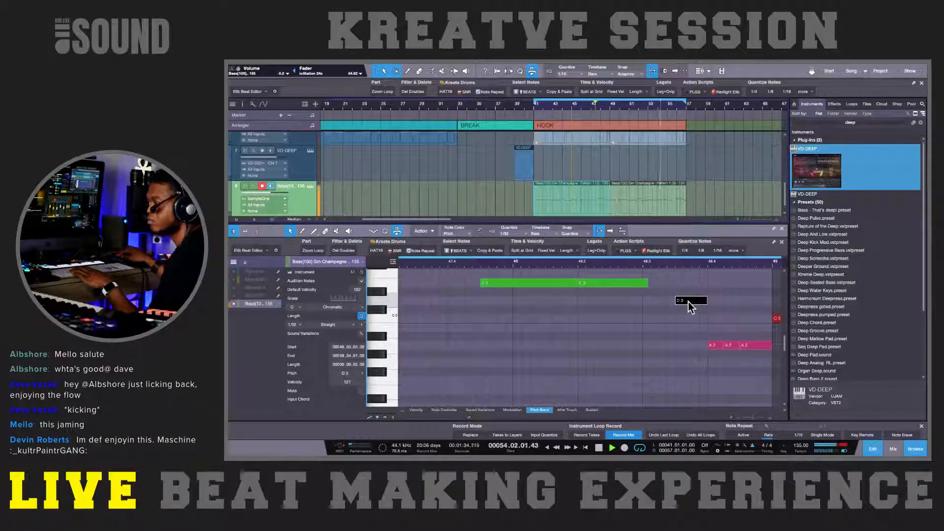
Step: Transpose the D 3 note at 48.3.3 in the first bass part up to E 3
key("Up")
key("Up")
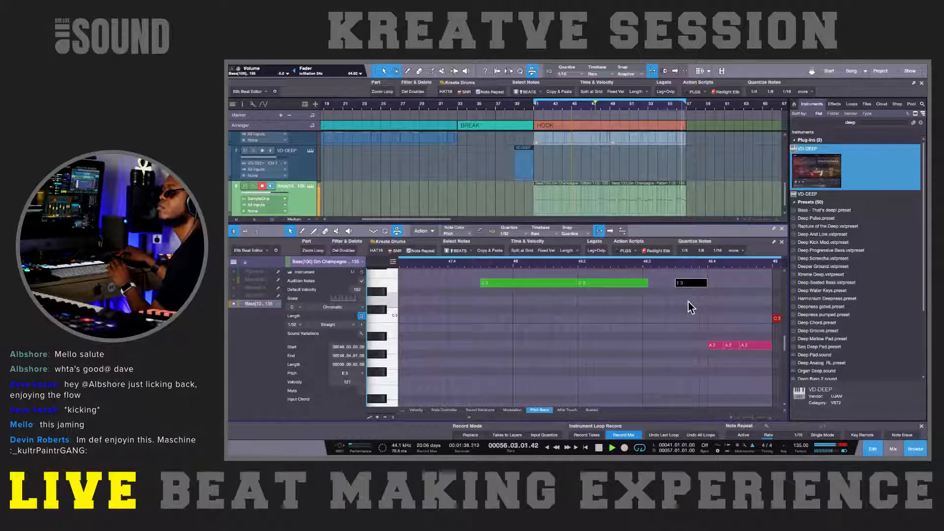
Step: Raise the matching D 3 note at 56.3.3 in the duplicated bass part to E 3
left_click(677, 211)
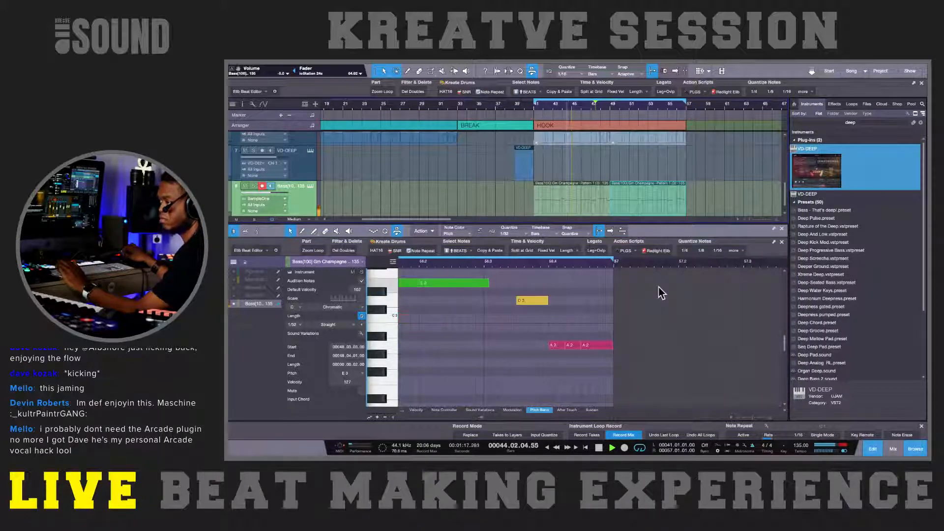
left_click(540, 304, "alt+super")
key("super+z")
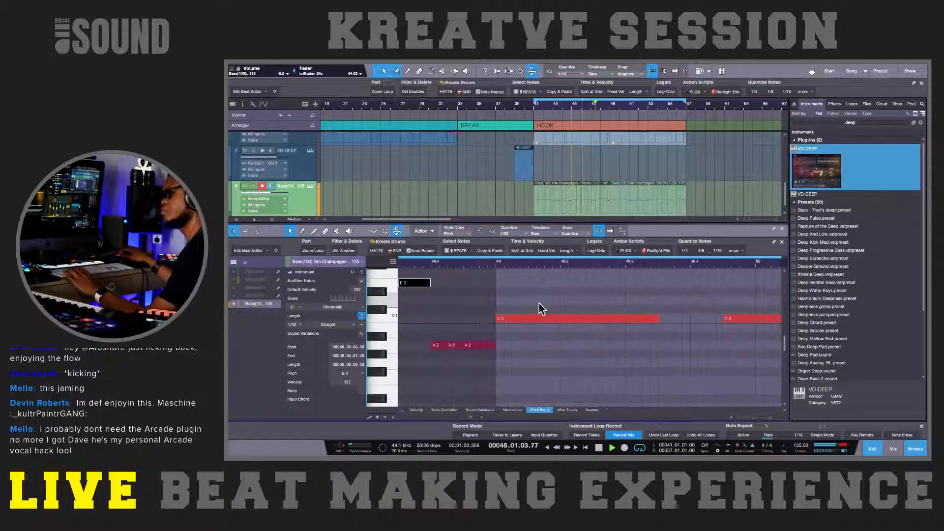
scroll(590, 330, "right", 10)
scroll(588, 328, "right", 15)
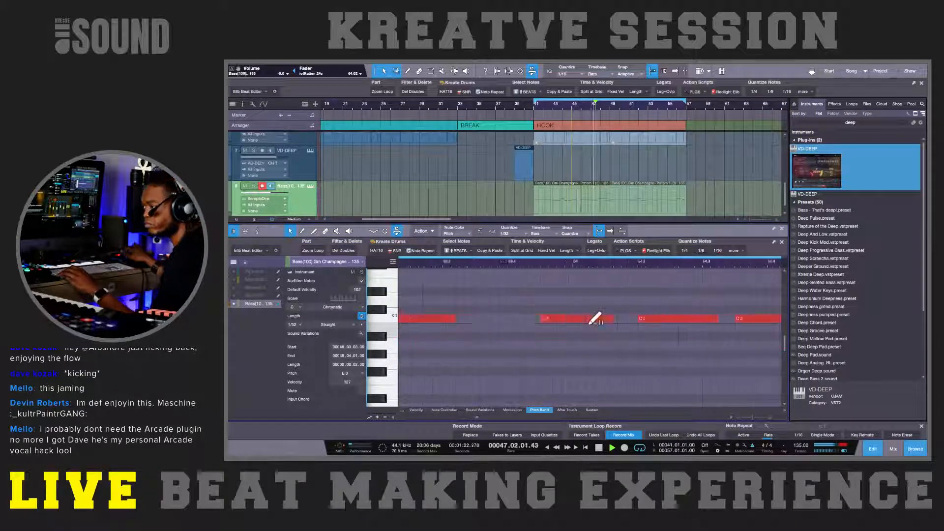
scroll(625, 322, "left", 10)
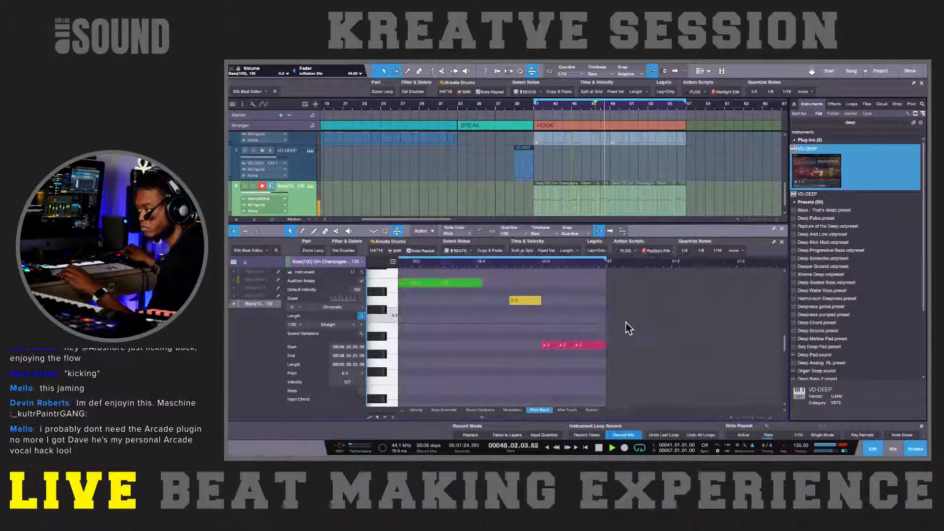
scroll(628, 321, "right", 1)
scroll(627, 320, "right", 2)
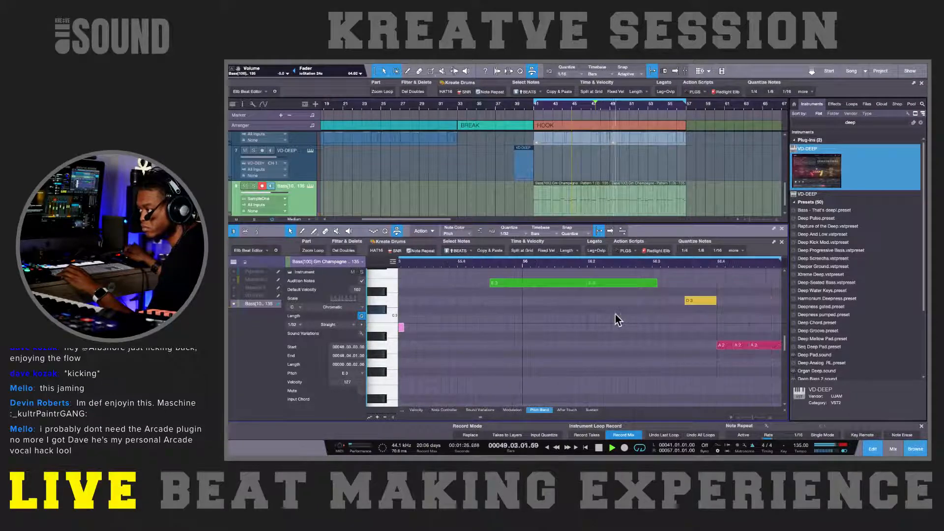
left_click(698, 302)
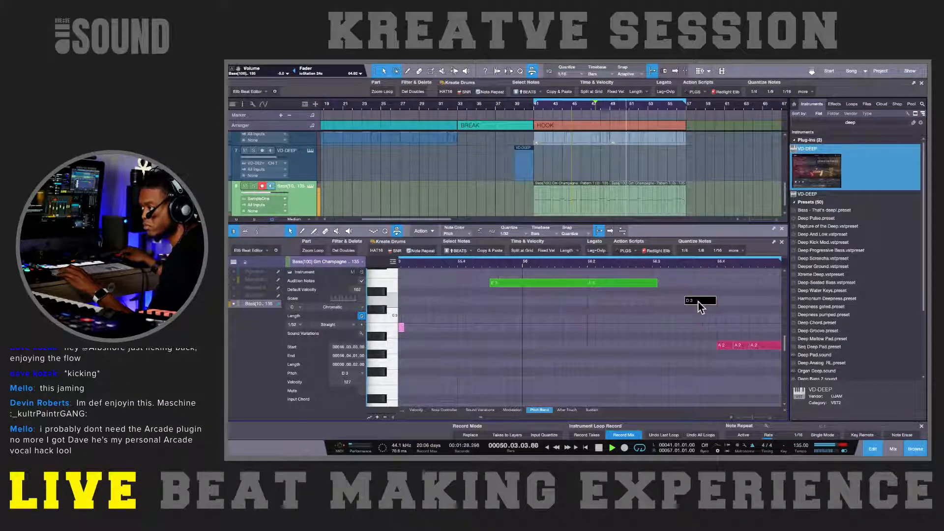
key("Up")
key("Up")
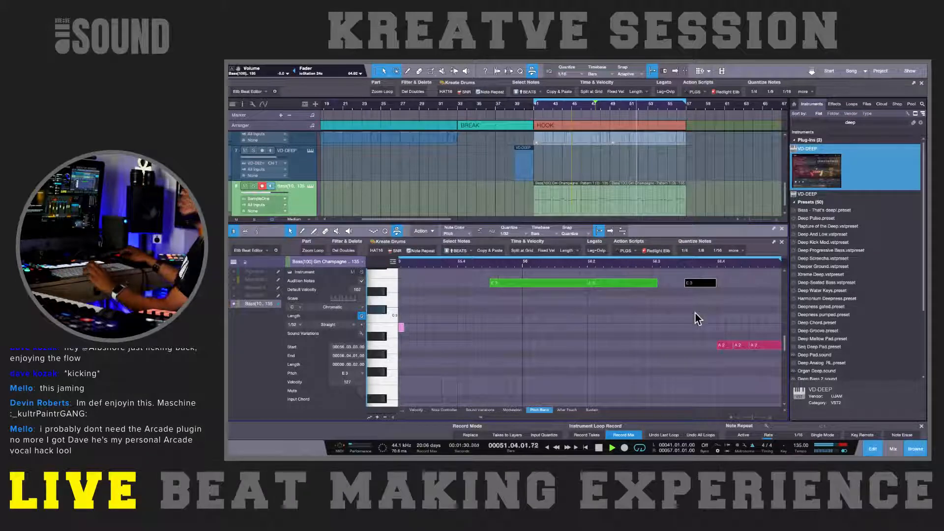
Step: Select both bass parts in the hook and merge them into one part spanning bars 41 to 57
left_click(695, 313)
scroll(695, 314, "down", 2)
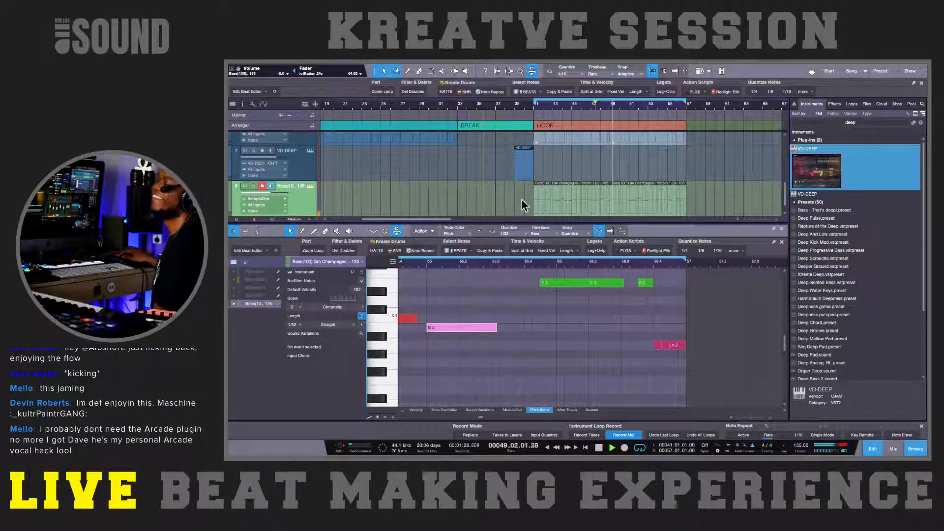
left_click_drag(522, 202, 687, 190)
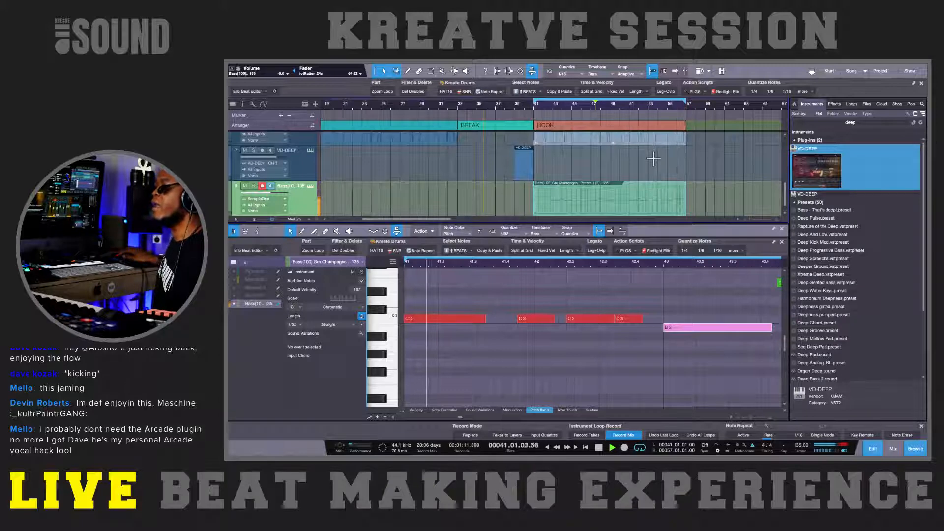
Step: Search the instrument browser for "vo"
left_click(808, 123)
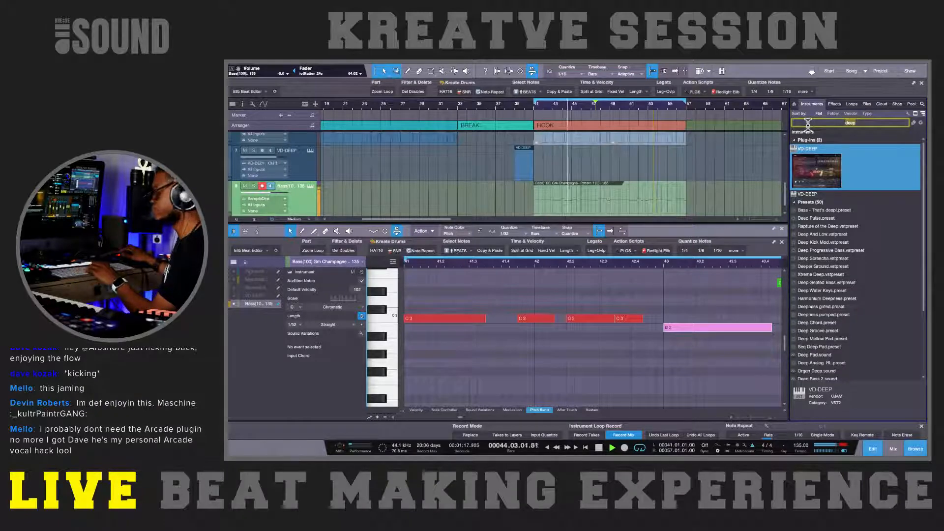
type("vo")
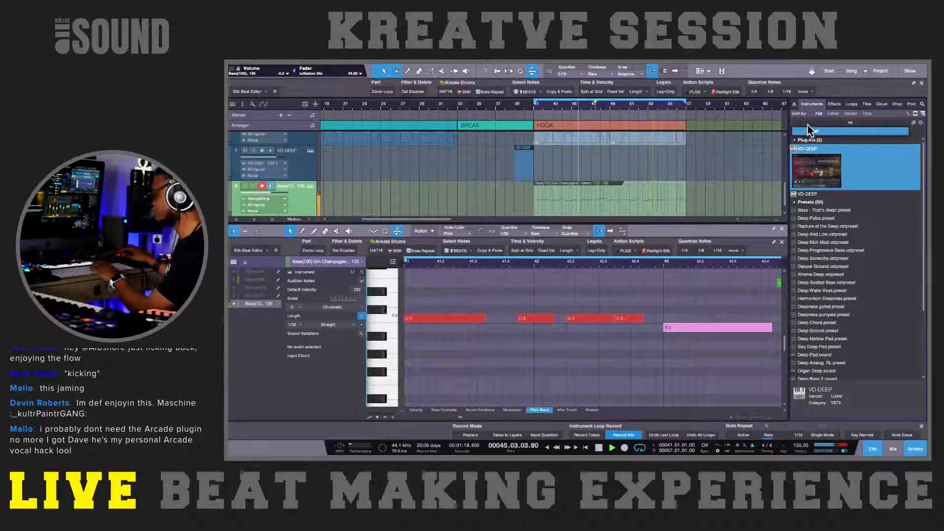
key("Return")
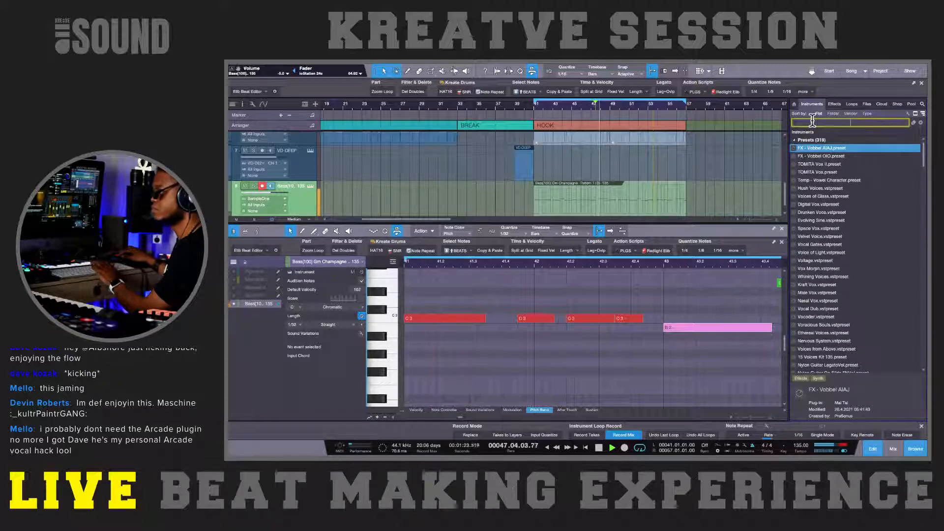
Step: Search the instruments for "arcade" and add the Arcade plug-in on a new track below the bass, with its window moved into view
type("arcad")
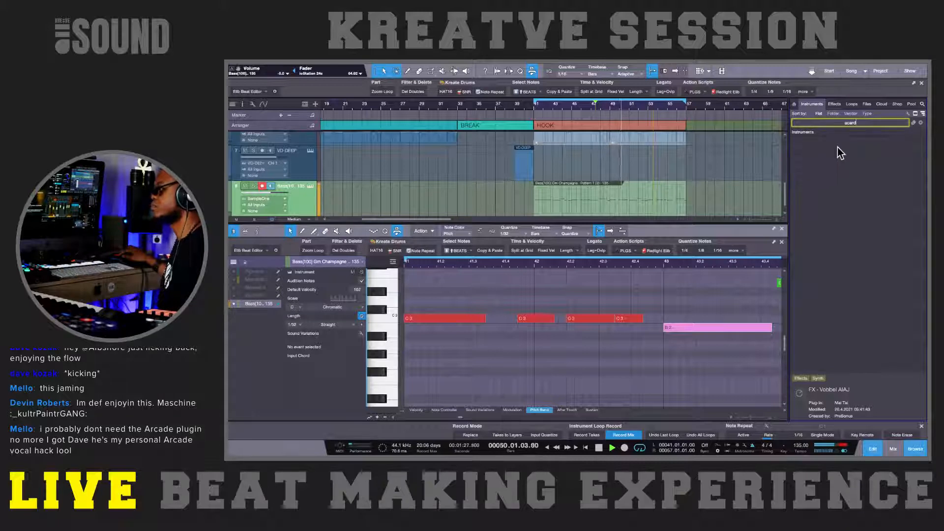
key("BackSpace")
key("BackSpace")
key("BackSpace")
key("BackSpace")
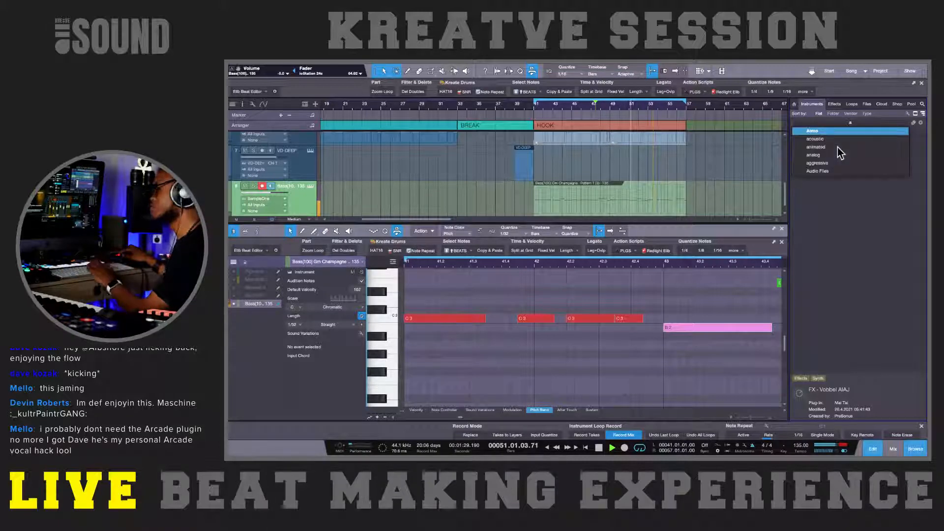
type("rcade")
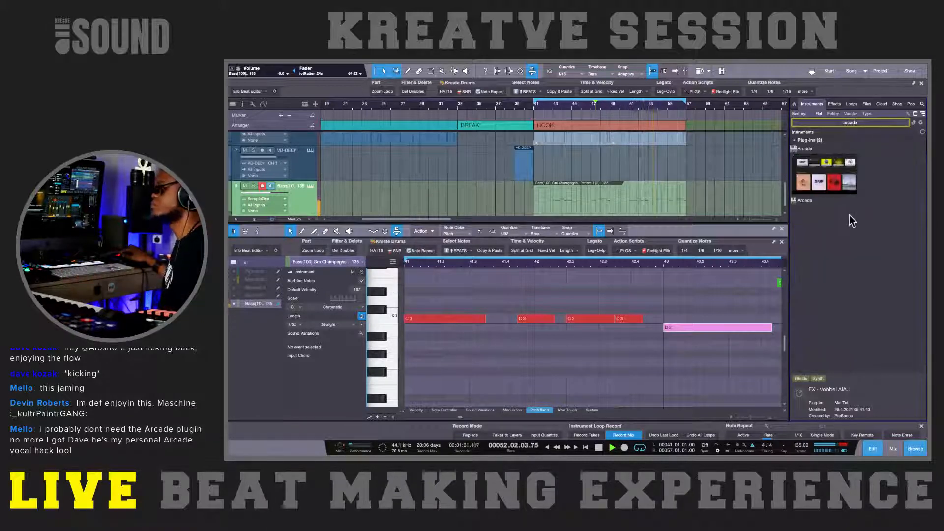
left_click(824, 187)
scroll(688, 167, "down", 1)
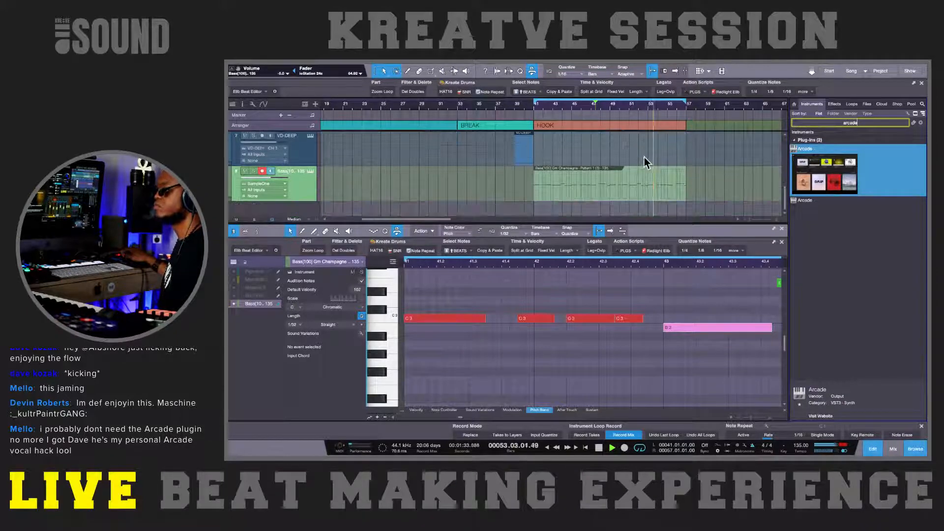
left_click(815, 171)
left_click_drag(814, 171, 742, 210)
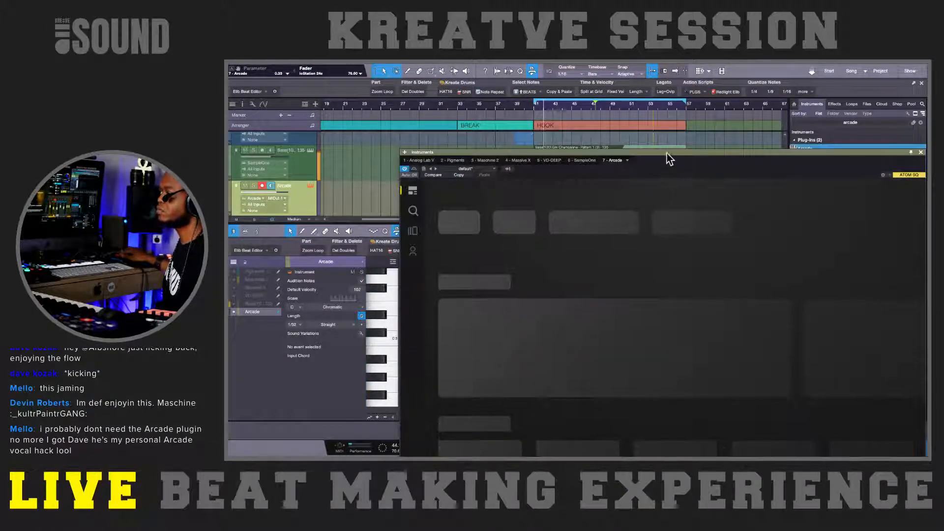
left_click_drag(666, 152, 572, 132)
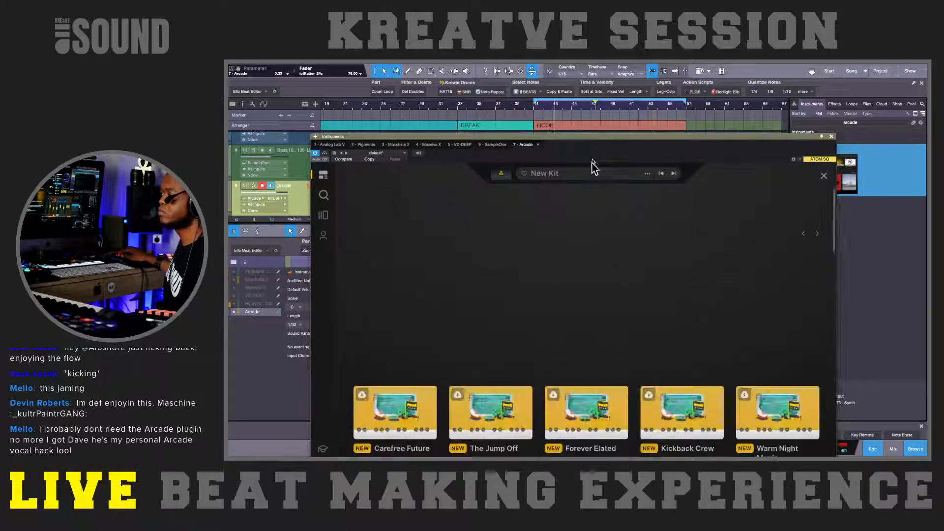